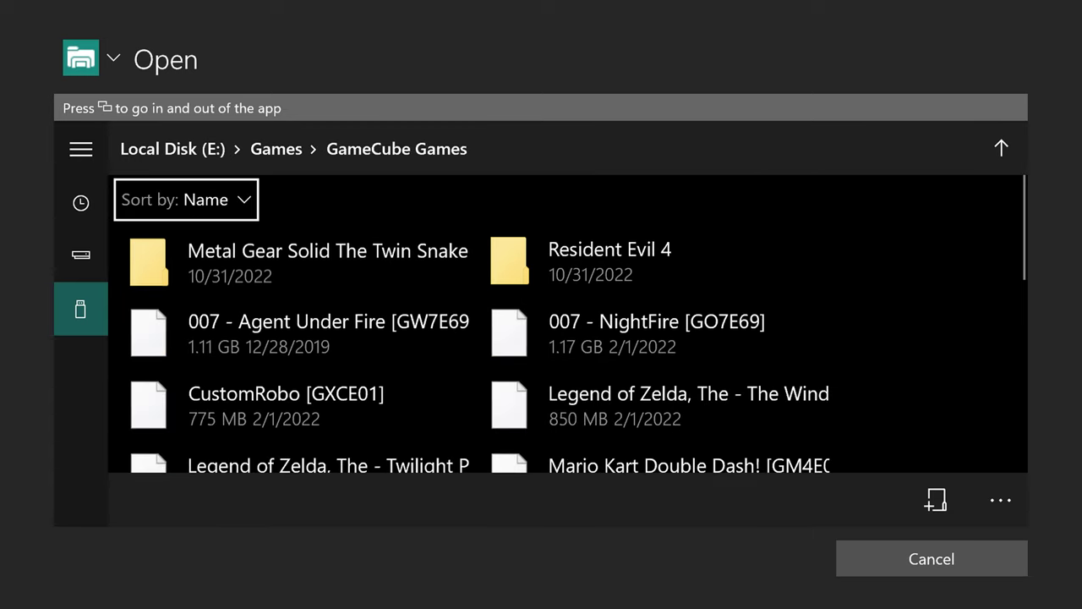
Browse the GameCube Games folder on Local Disk (E:) and open a game from its list.
key("Down")
key("Down")
key("Down")
key("Down")
key("Down")
key("Down")
key("Right")
key("Up")
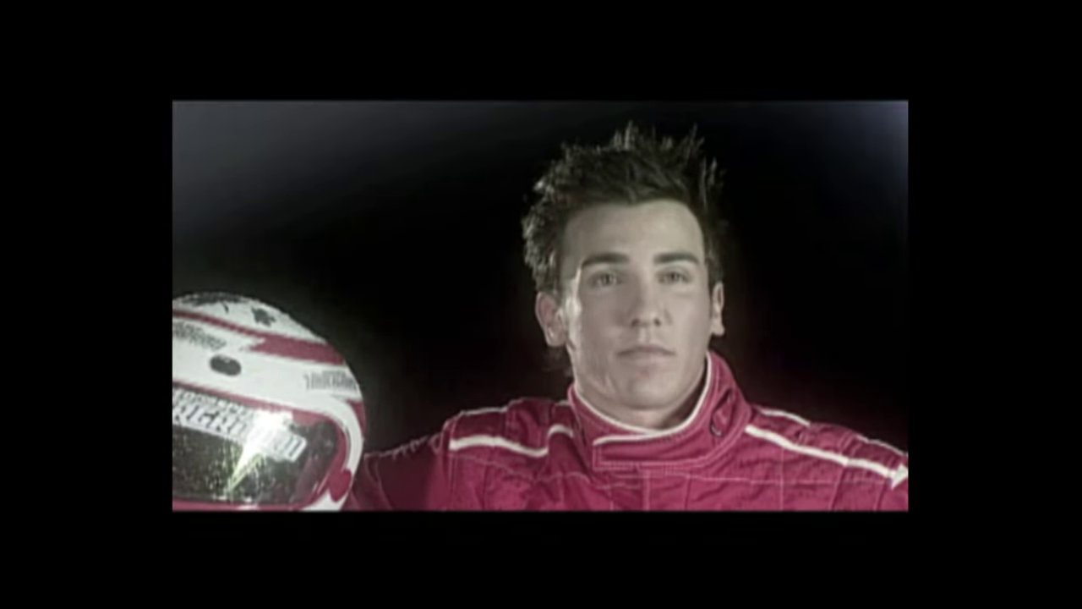
Quit the running Dolphin Emulator app from the Xbox guide, then close the guide.
key("super")
key("Down")
key("Down")
key("Menu")
key("Down")
key("Down")
key("Return")
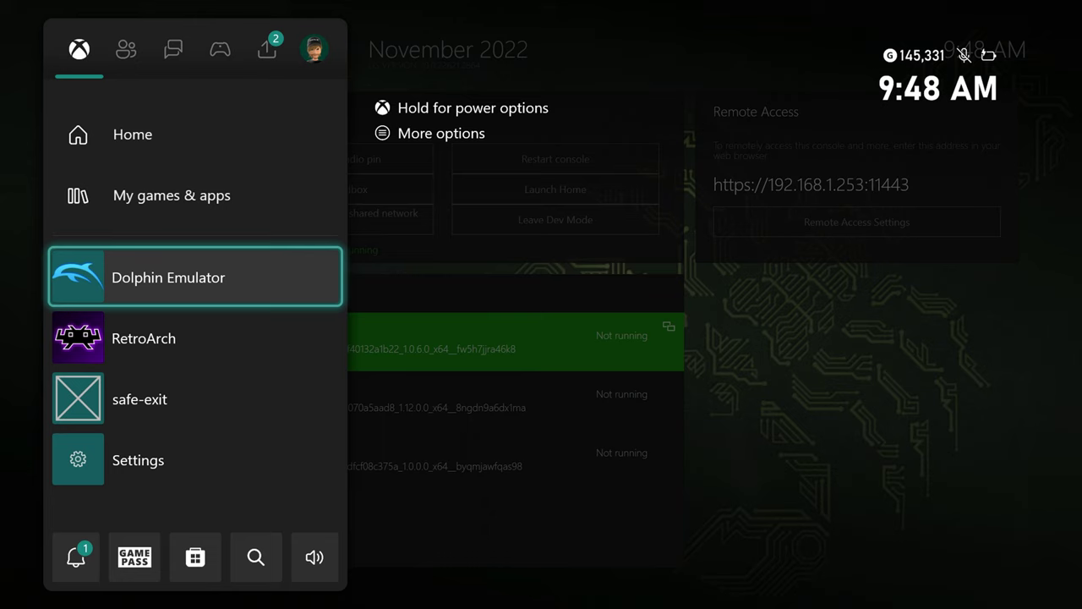
key("Escape")
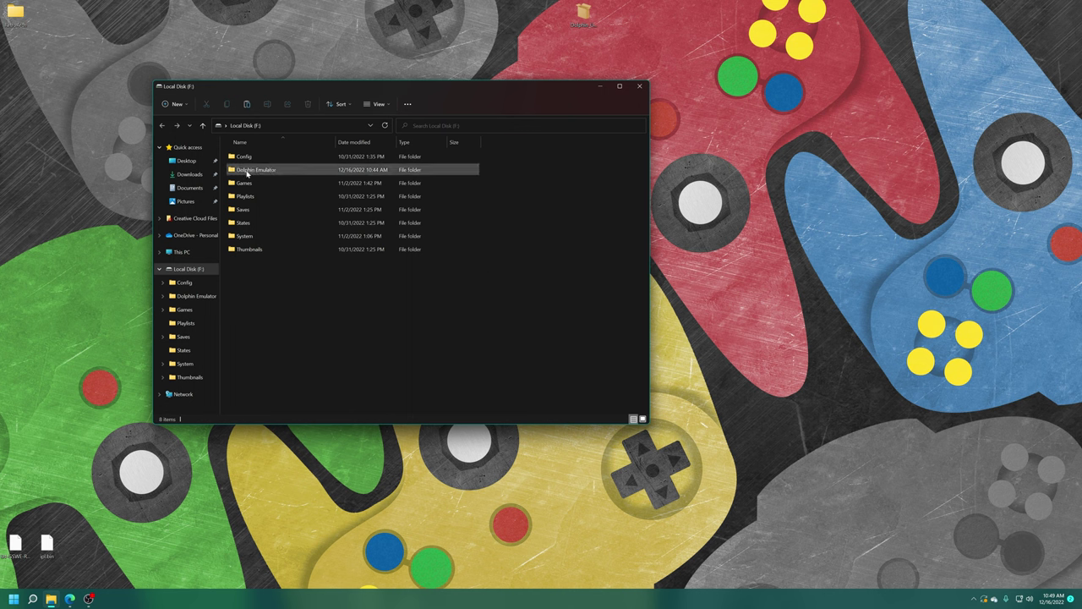
Examine the subfolders of the Dolphin Emulator folder on Local Disk (F:) and return to the drive's root.
double_click(278, 170)
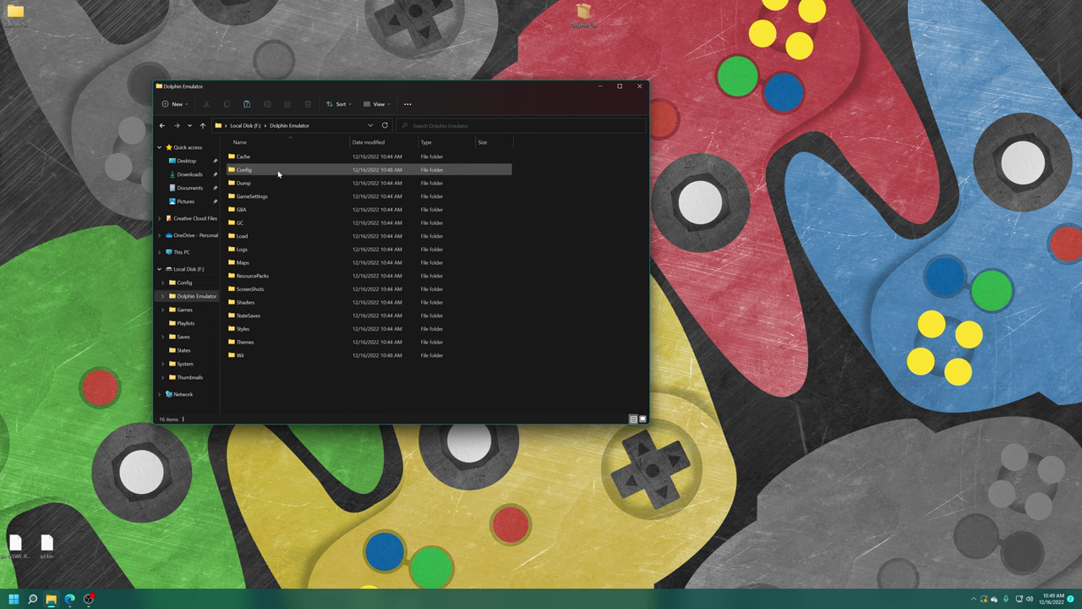
left_click_drag(514, 150, 531, 285)
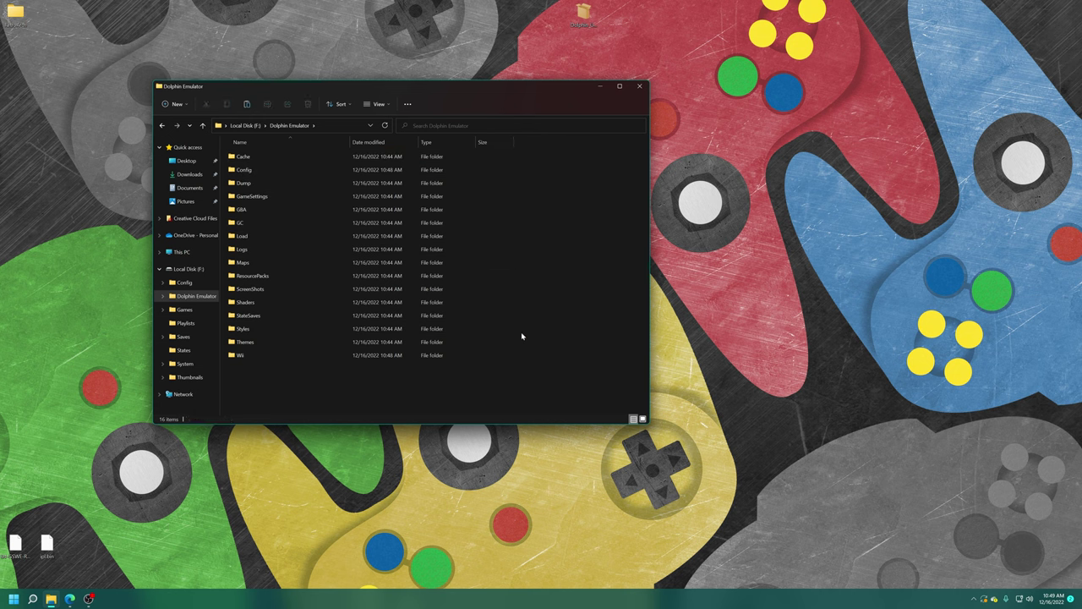
key("BackSpace")
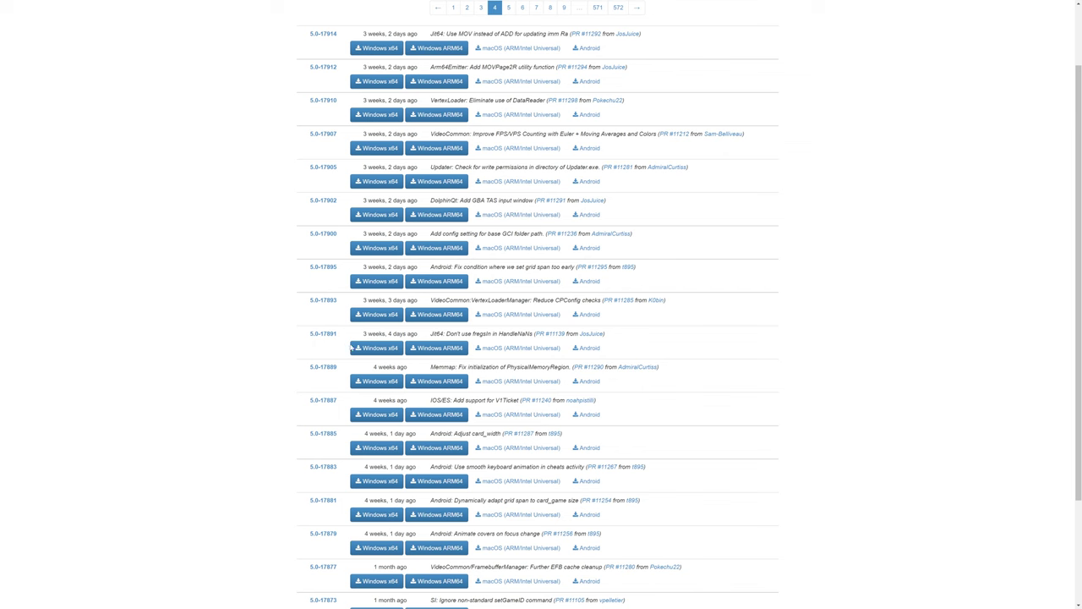
Download the Windows x64 build of Dolphin 5.0-17891 and extract the archive into its own folder on the desktop.
left_click(372, 348)
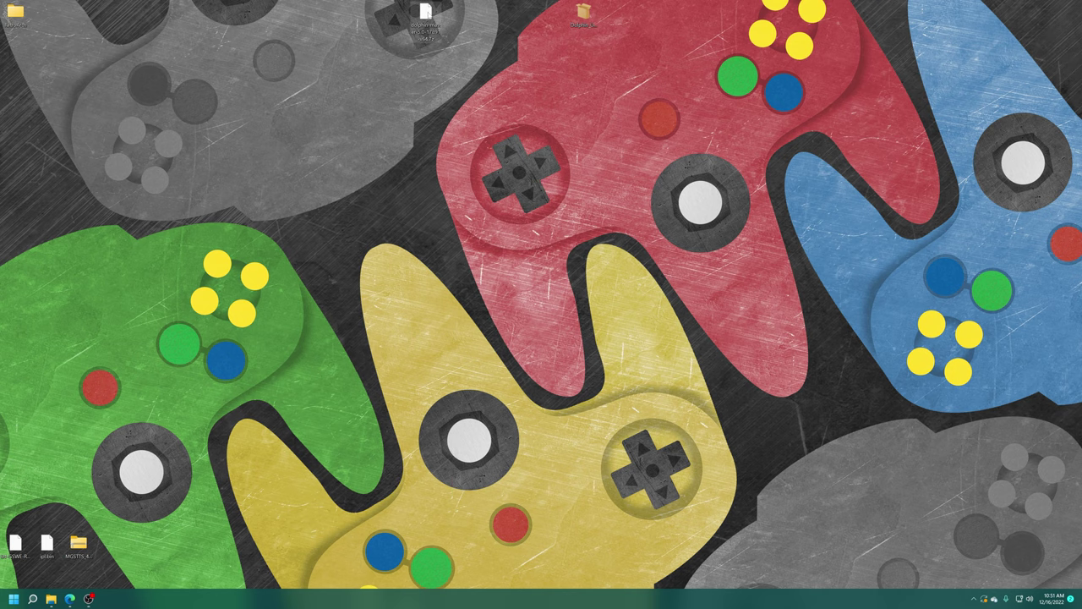
right_click(429, 15)
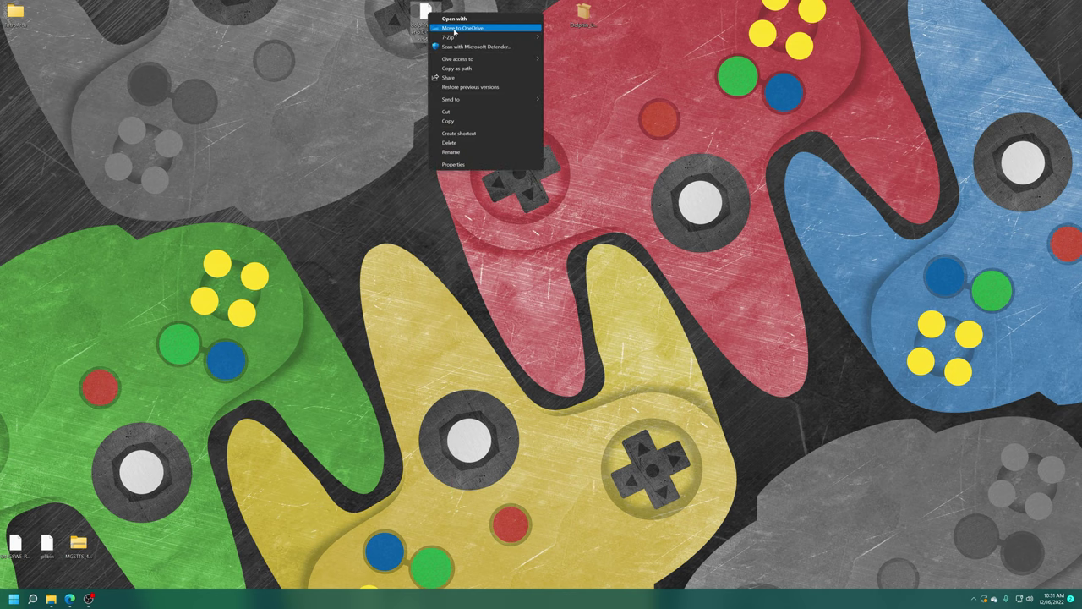
mouse_move(468, 39)
left_click(605, 75)
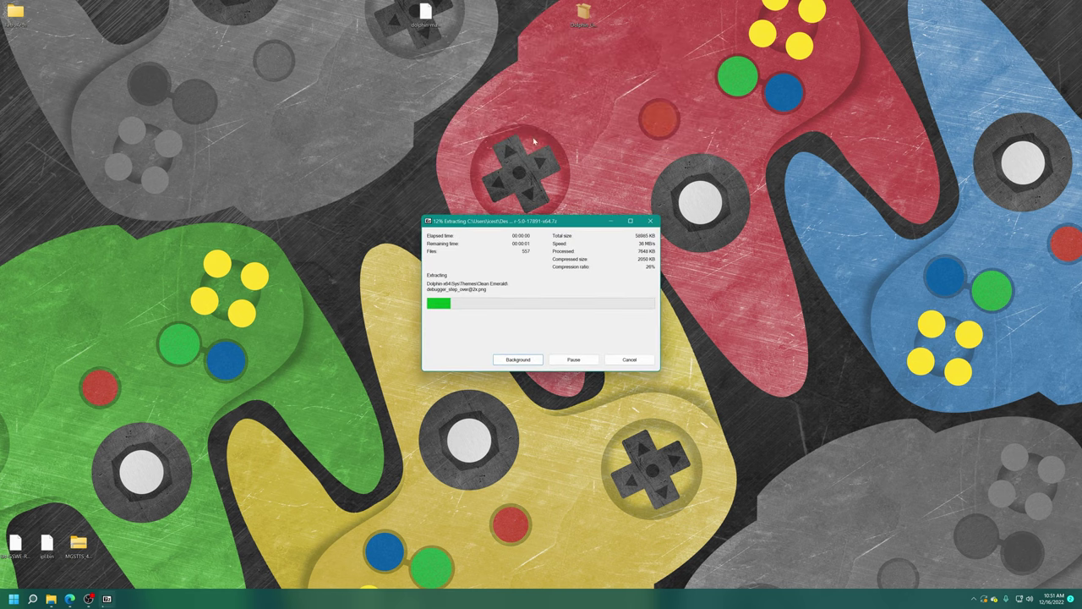
Create an empty text file named portable.txt inside the extracted Dolphin-x64 folder.
double_click(15, 56)
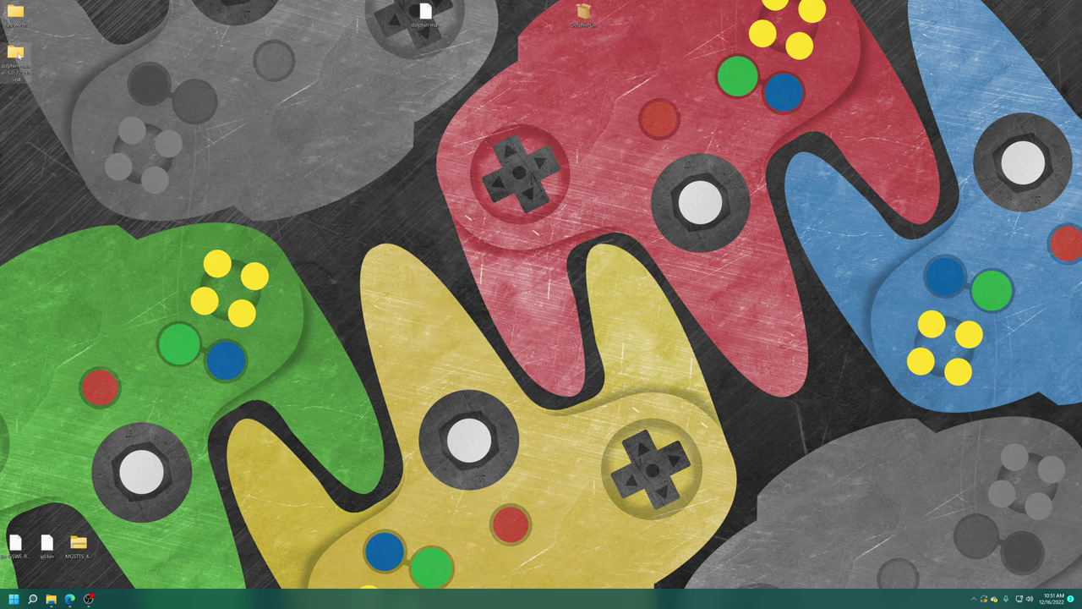
double_click(287, 166)
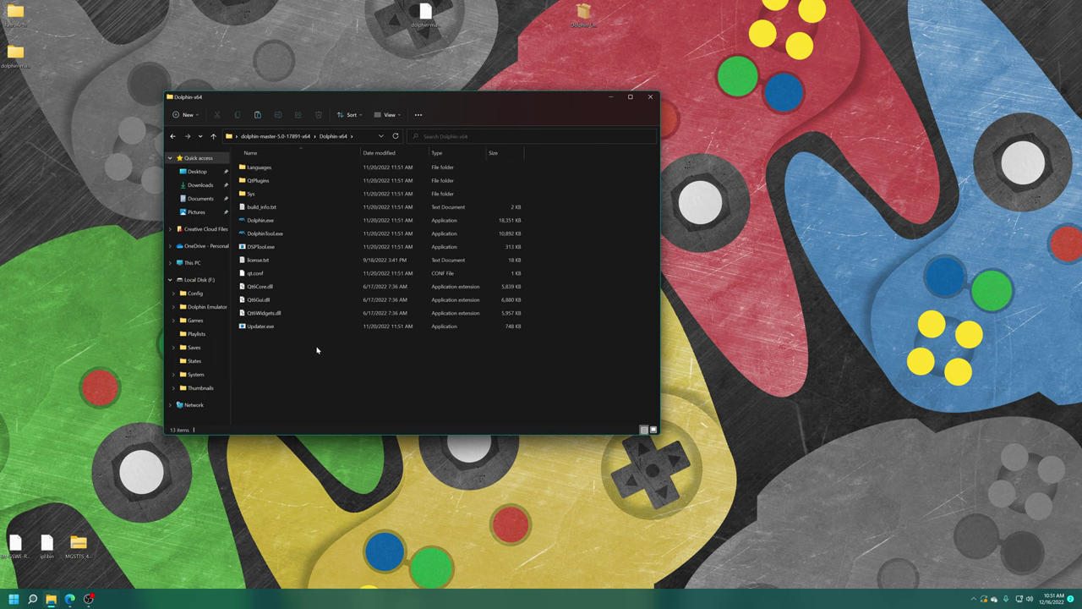
right_click(291, 373)
mouse_move(347, 480)
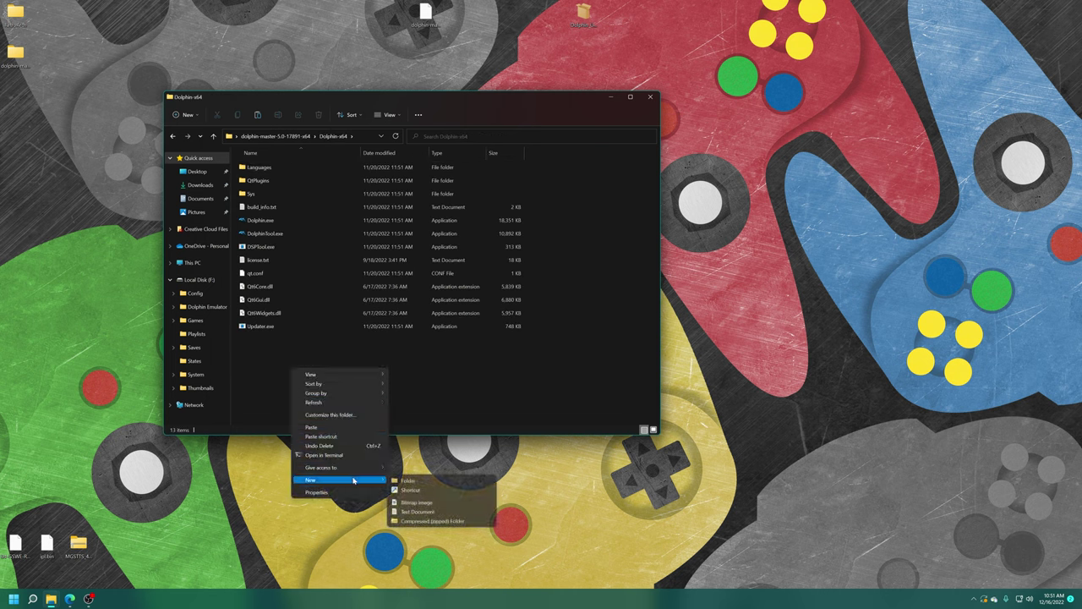
left_click(420, 512)
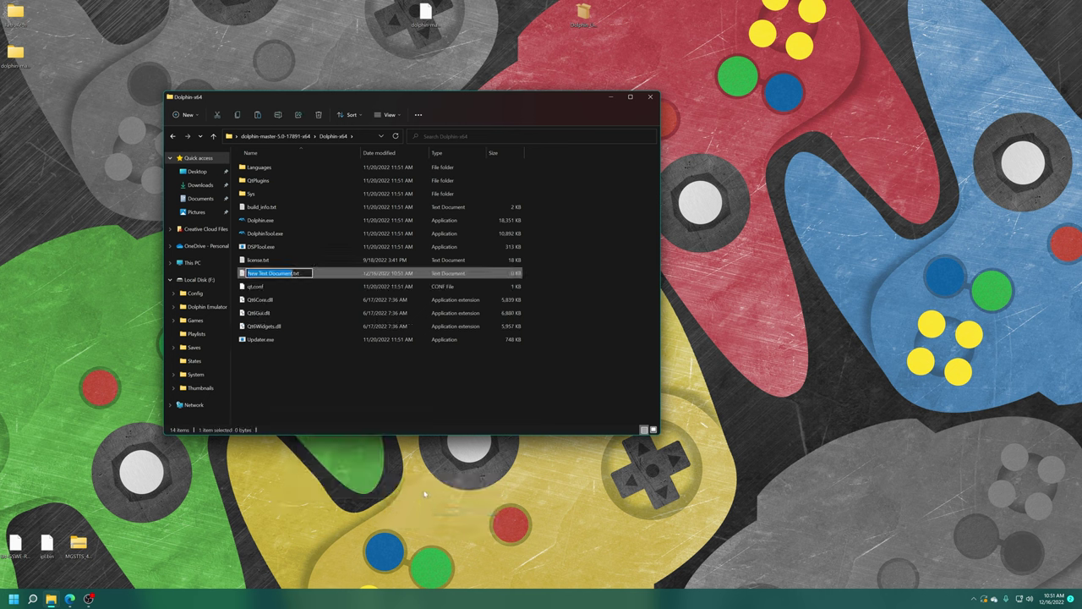
type("portable")
key("Return")
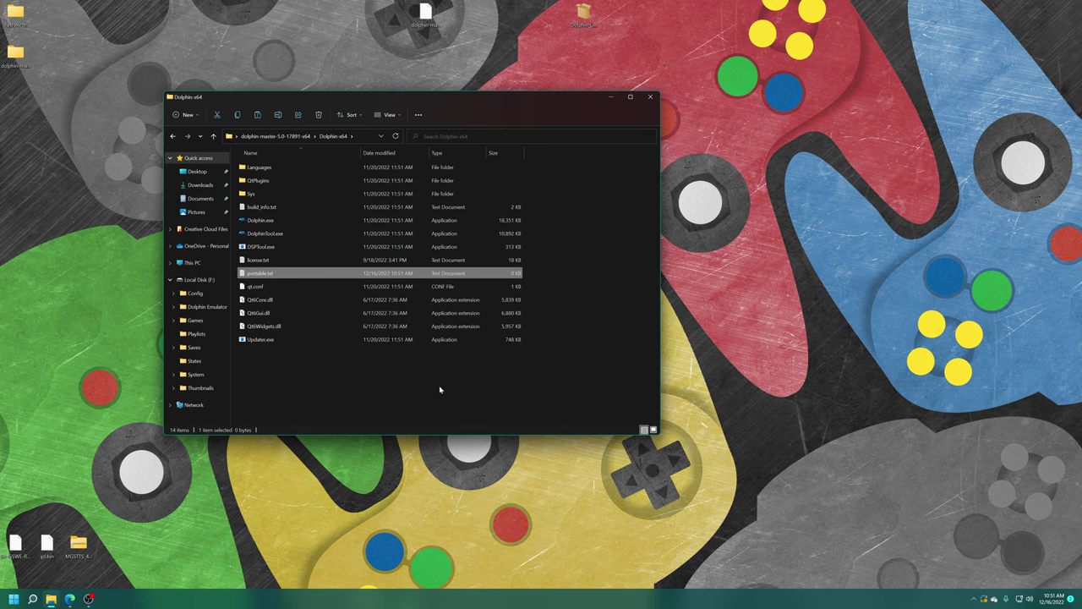
Launch Dolphin.exe from the Dolphin-x64 folder and authorize usage statistics reporting.
left_click(263, 225)
double_click(263, 225)
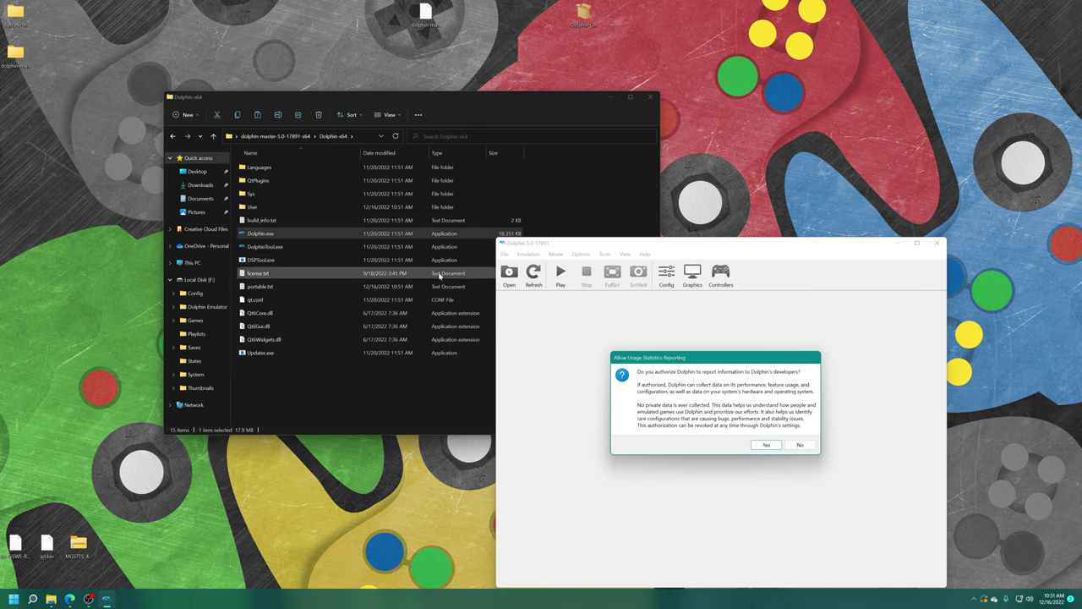
left_click(776, 447)
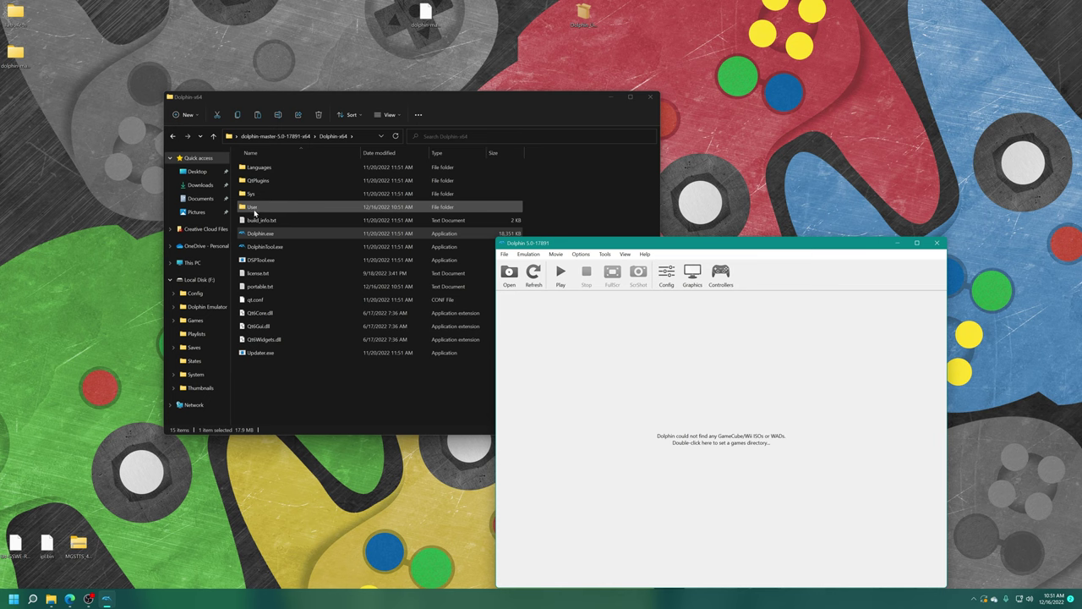
Open the User folder inside Dolphin-x64 to check its subfolders, and close the running Dolphin program.
left_click(264, 209)
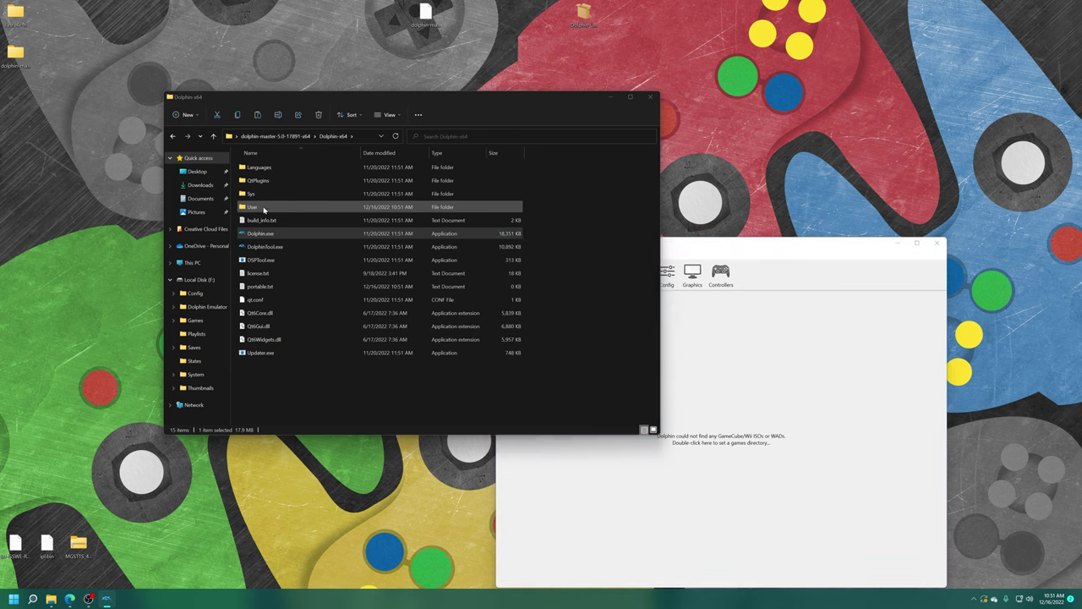
double_click(264, 209)
left_click_drag(315, 166, 269, 394)
left_click(273, 395)
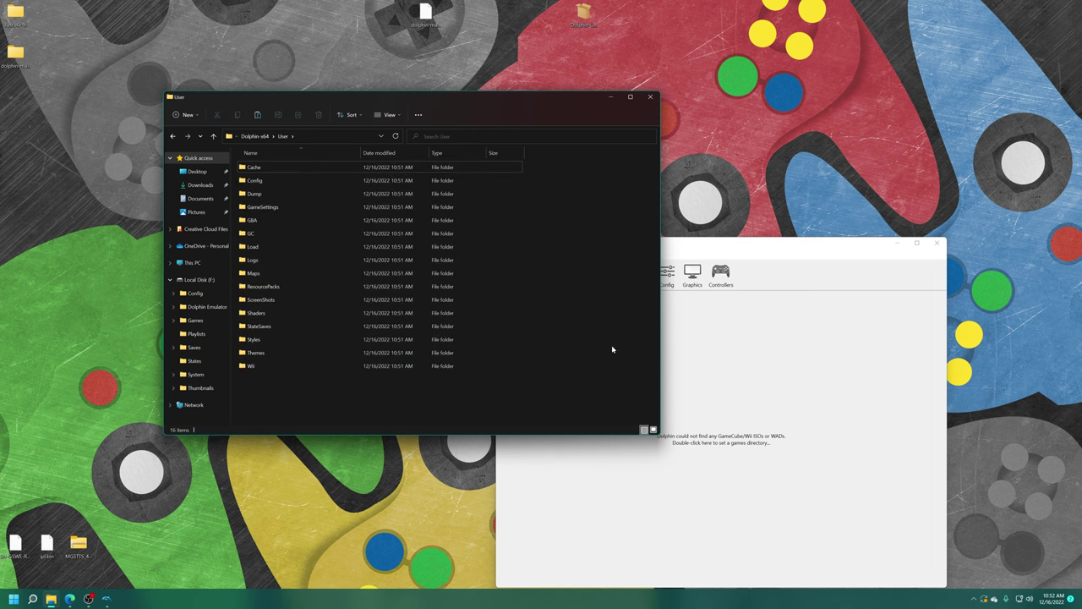
left_click_drag(853, 249, 859, 170)
left_click(943, 166)
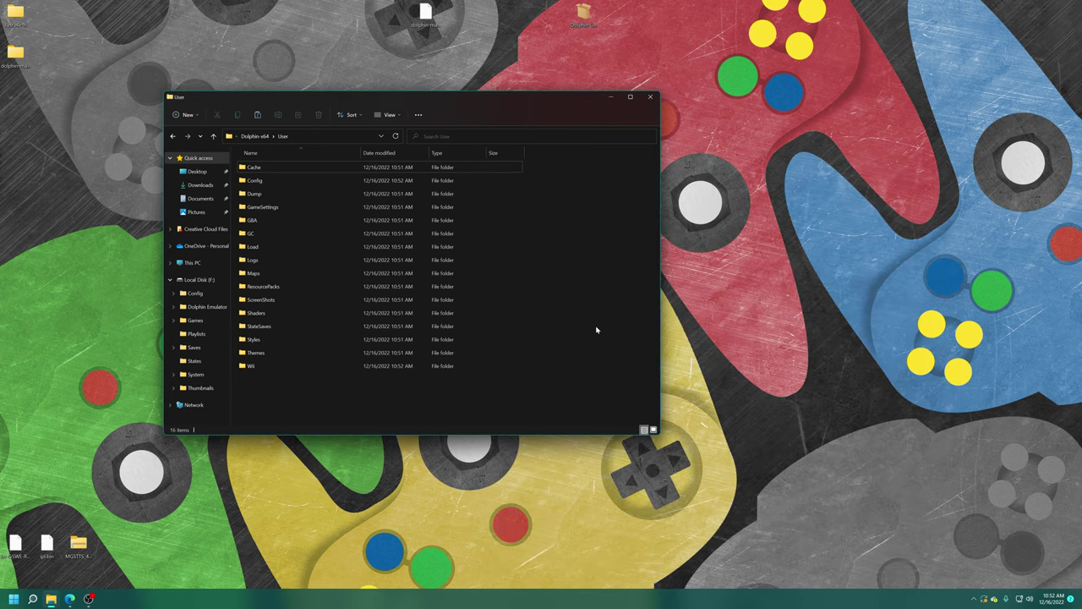
Place the Local Disk (F:) window beside the User window and open its Dolphin Emulator folder.
mouse_move(50, 602)
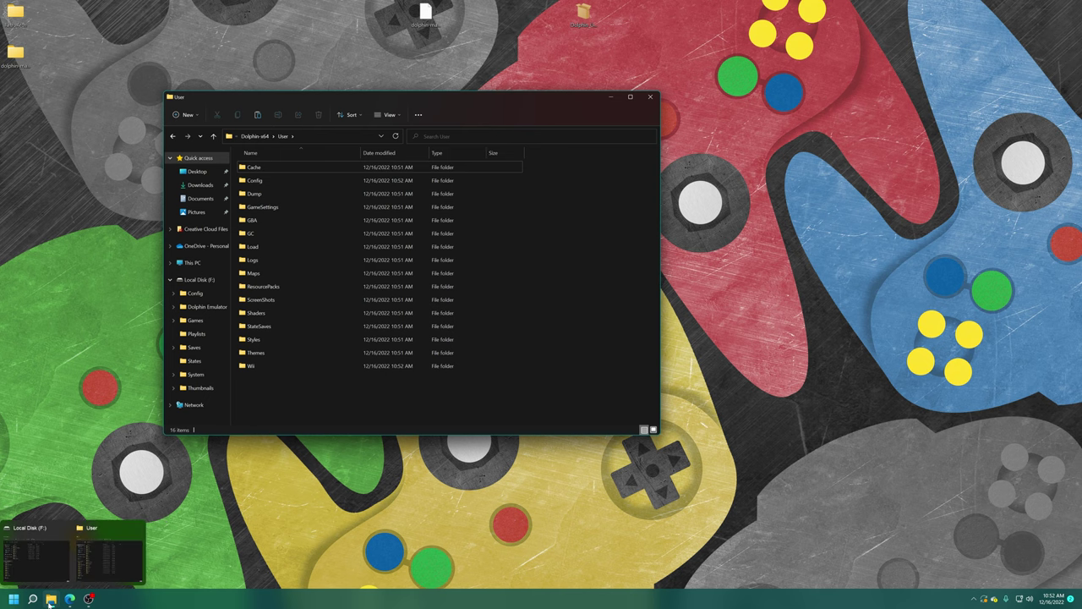
left_click(38, 572)
left_click_drag(350, 94, 739, 84)
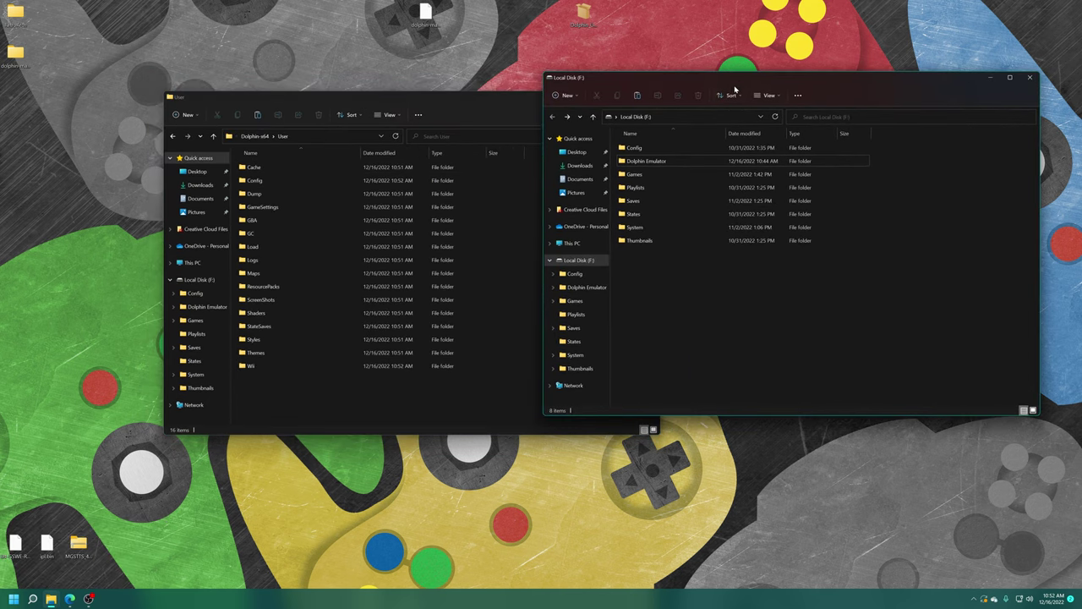
double_click(685, 164)
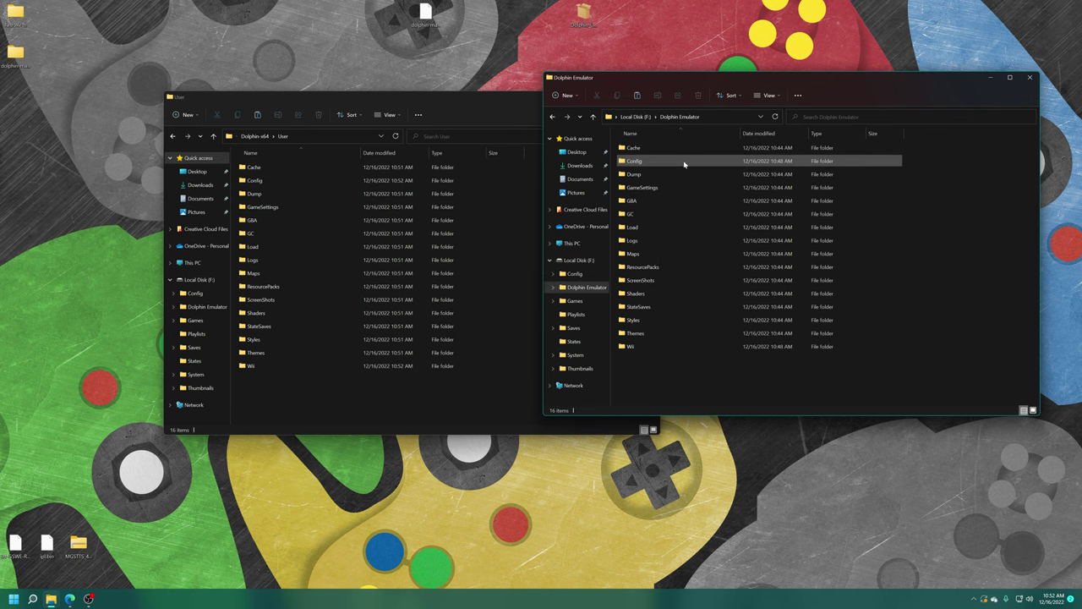
Copy all folders from the F: drive's Dolphin Emulator folder into User, accepting the security warning and replacing existing files.
left_click_drag(913, 144, 732, 362)
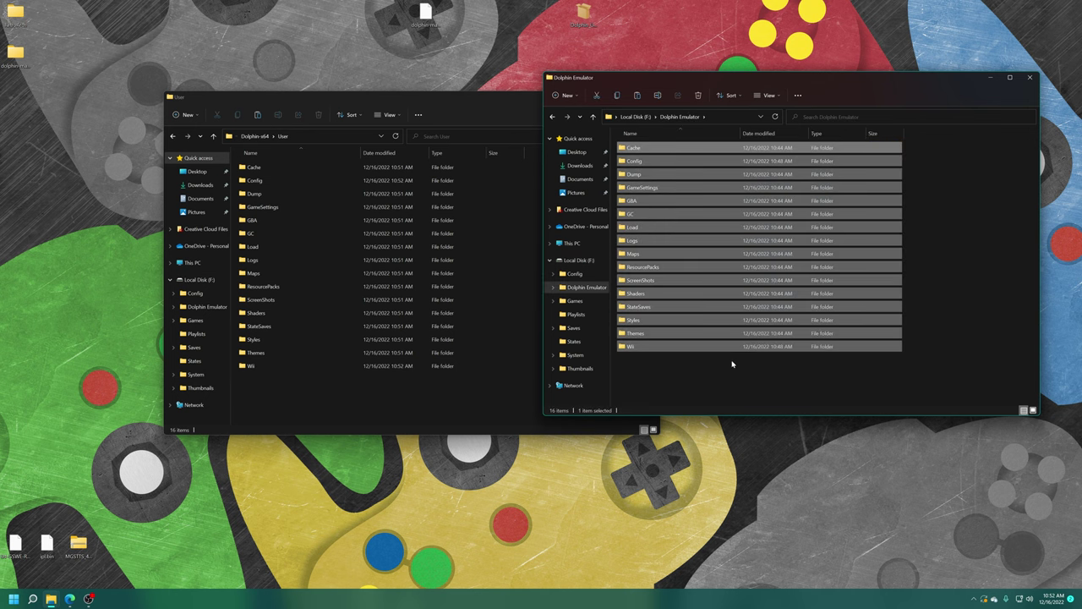
left_click_drag(645, 148, 465, 402)
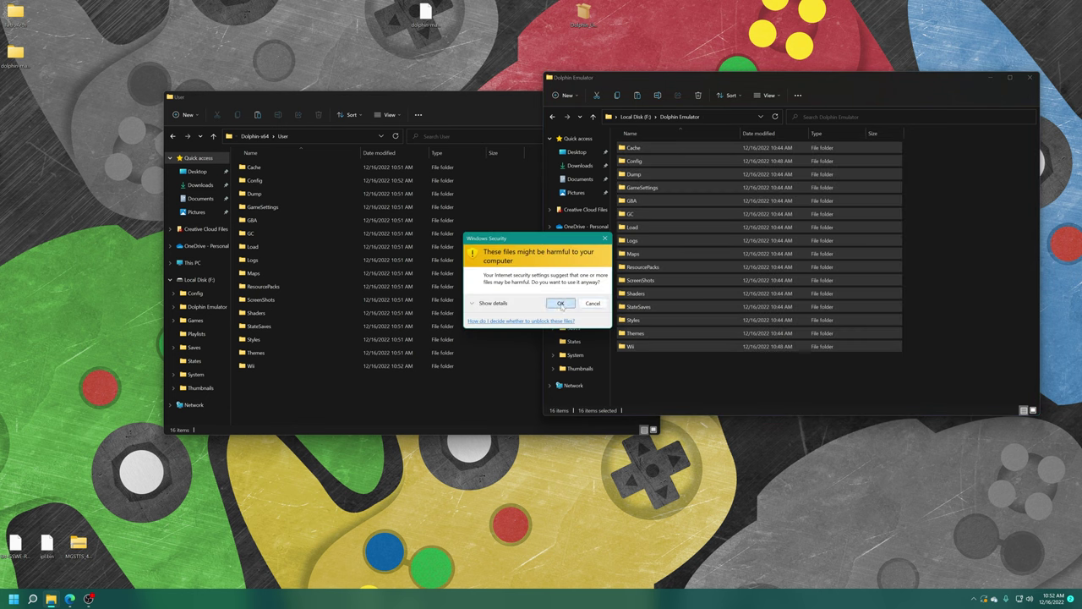
left_click(559, 304)
left_click(547, 272)
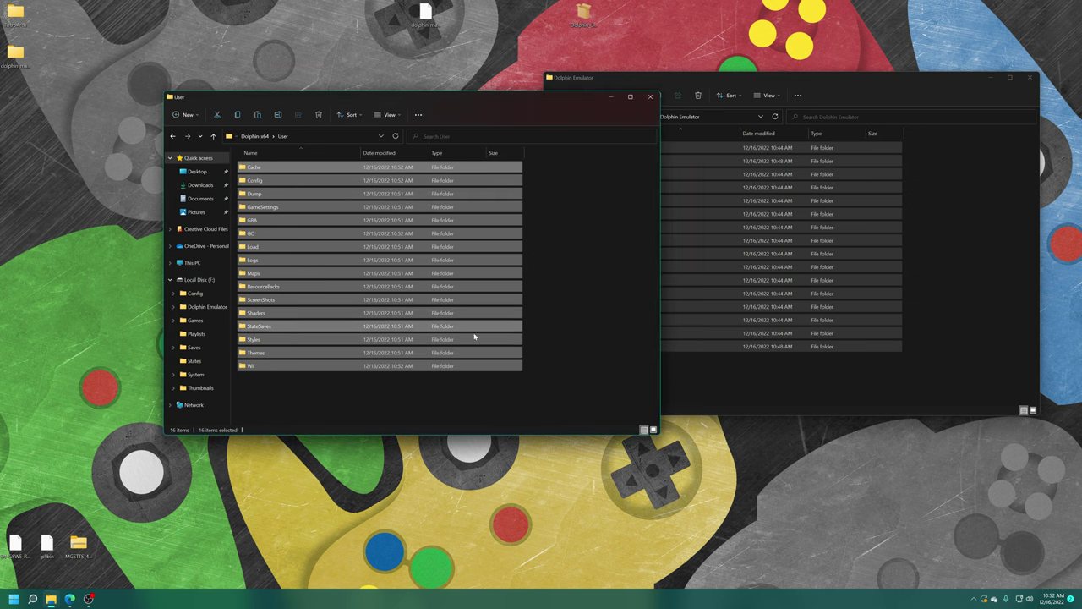
left_click(606, 355)
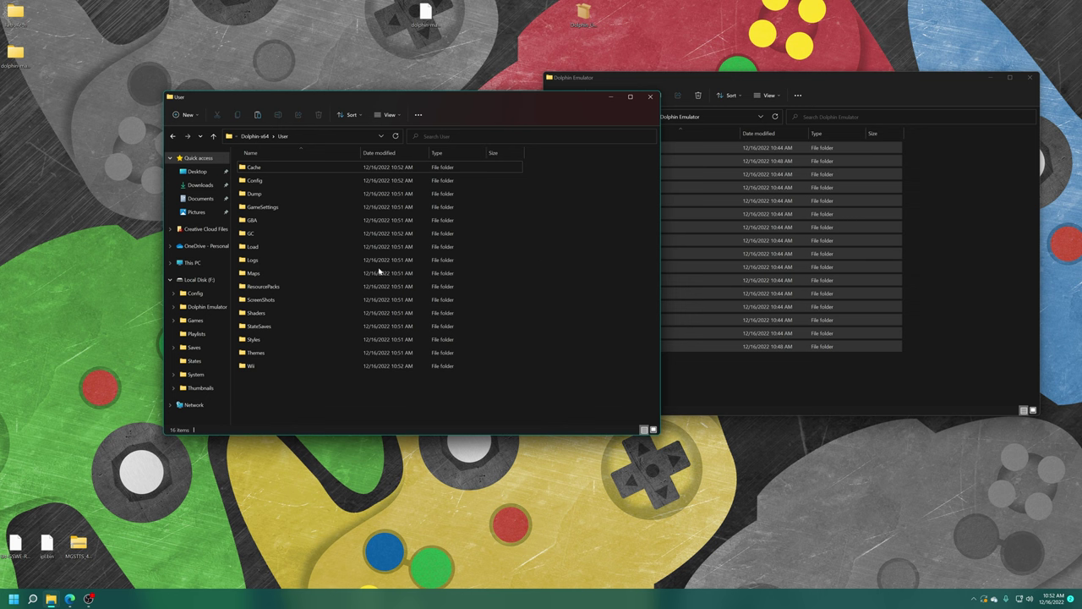
Return to the Dolphin-x64 folder, relaunch Dolphin.exe and authorize usage statistics reporting.
left_click(827, 84)
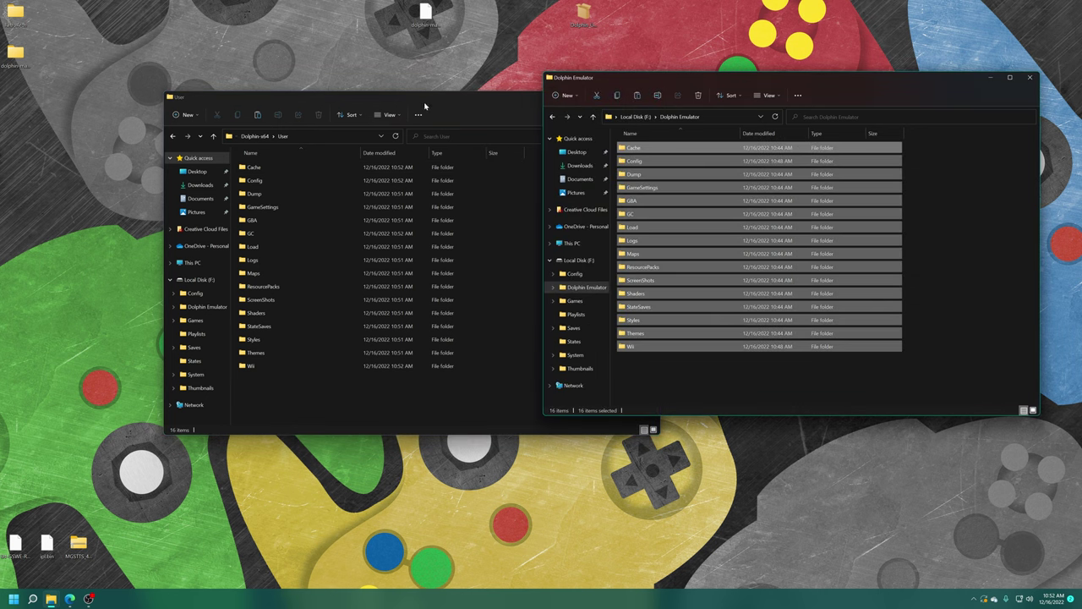
left_click(425, 105)
key("alt+Up")
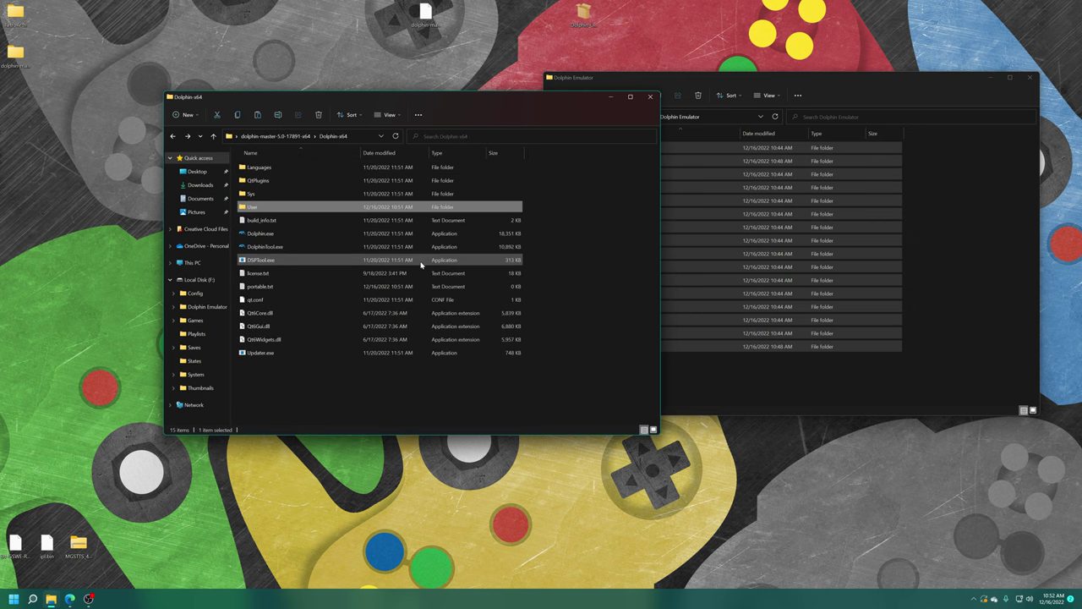
left_click(268, 237)
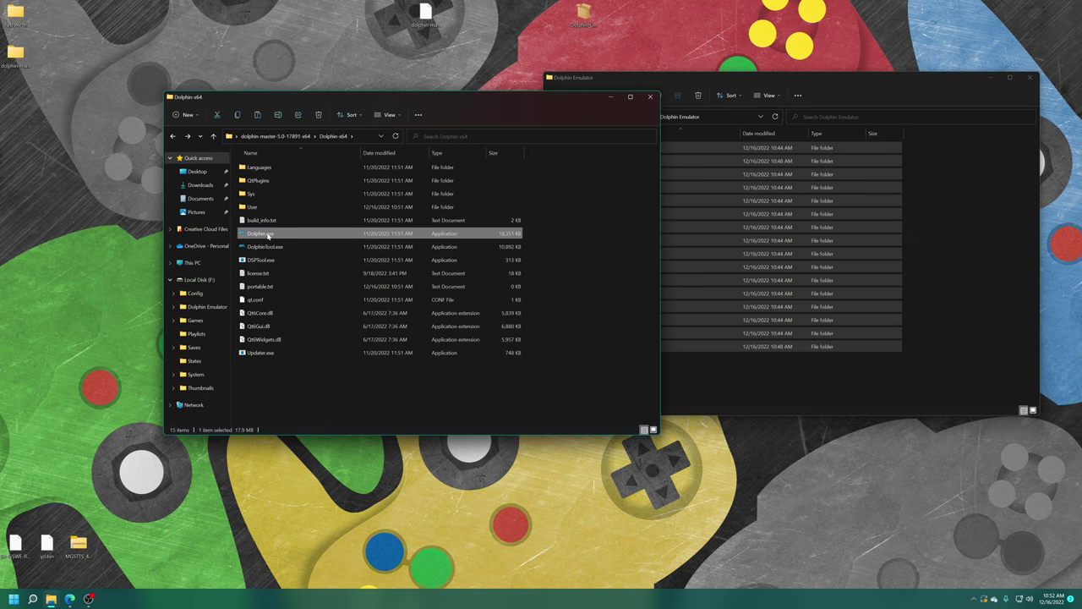
double_click(268, 236)
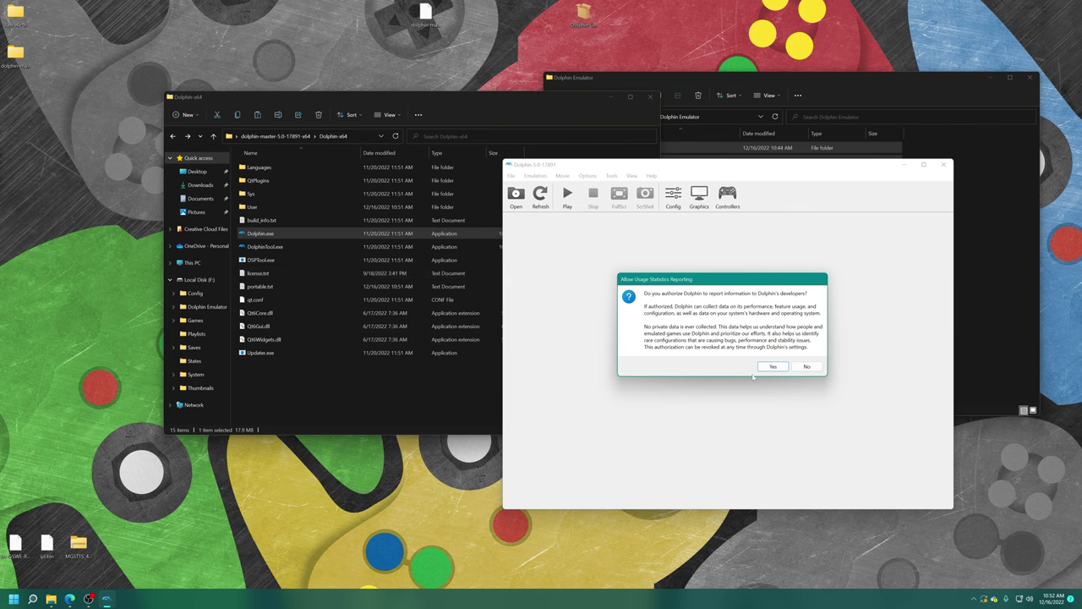
left_click(775, 367)
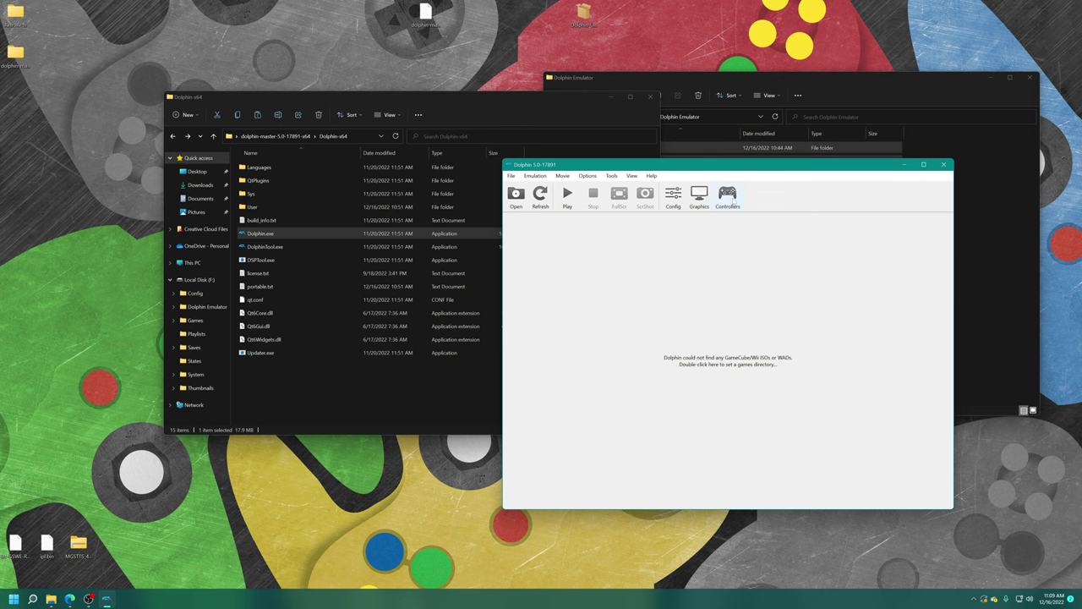
Open the configuration of the GameCube Standard Controller on Port 1 and list its available input devices.
left_click(728, 198)
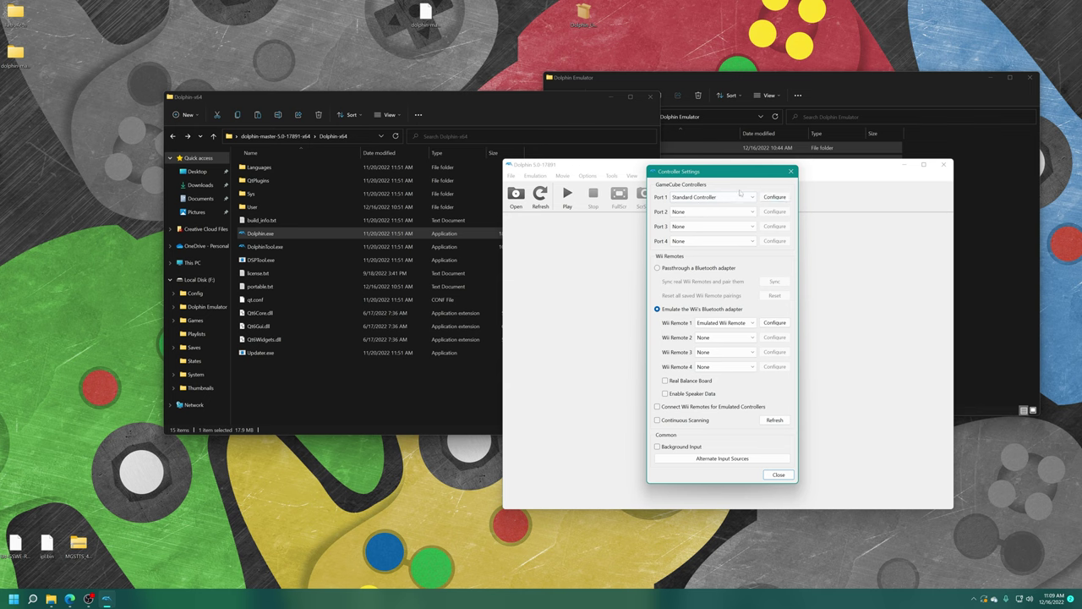
left_click(772, 197)
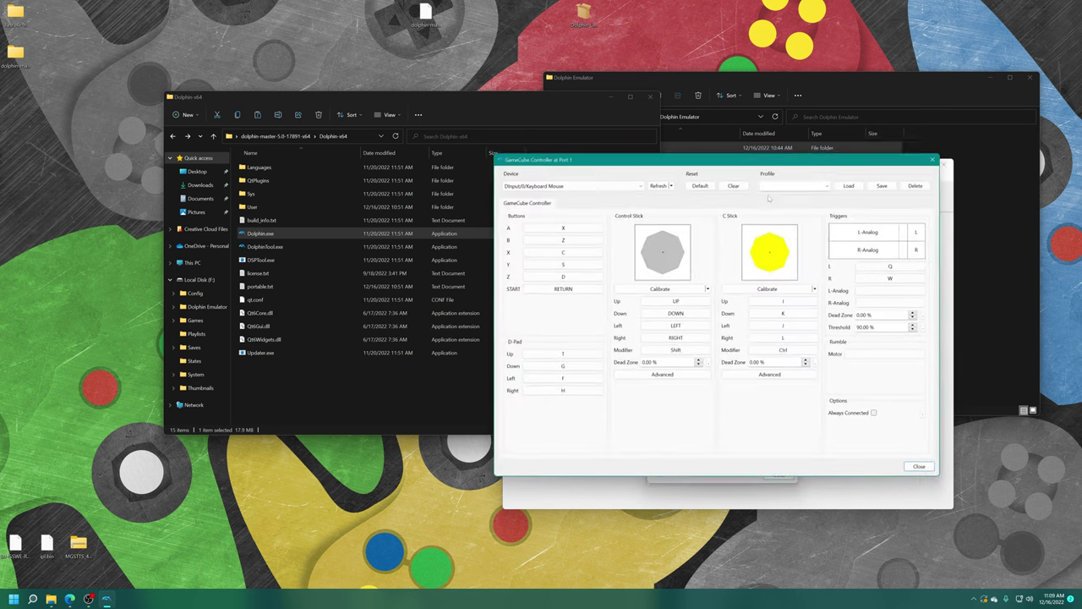
left_click(640, 188)
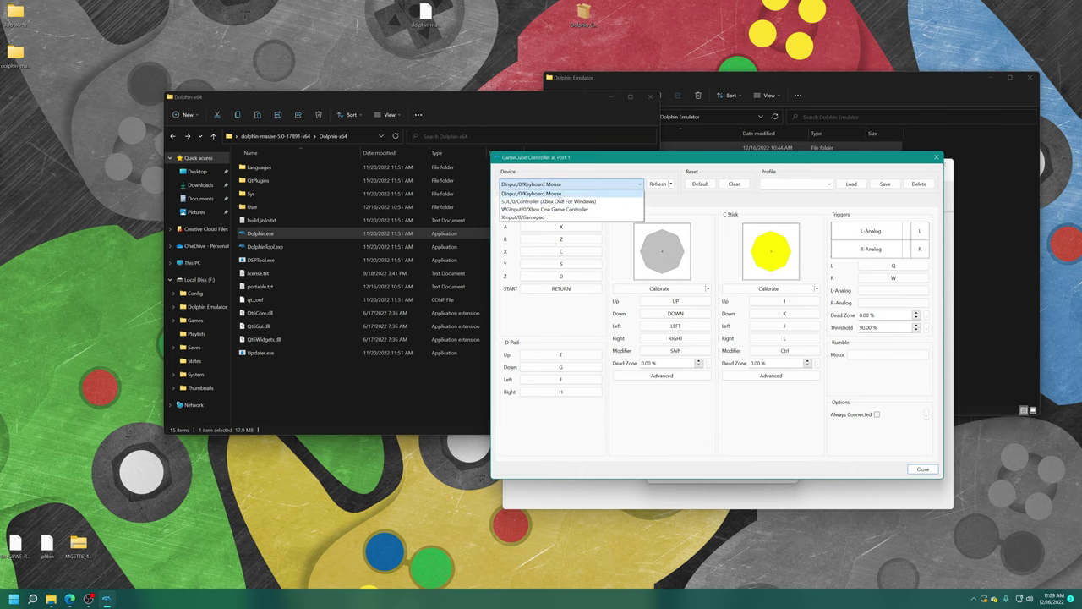
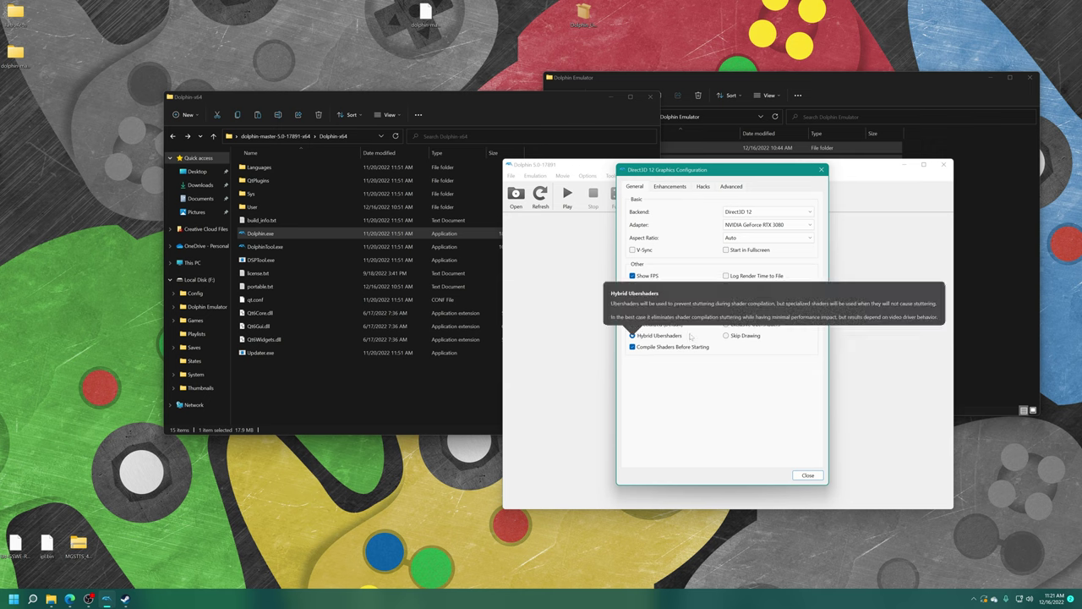
In the graphics enhancements, set the internal resolution to 4x Native (2560x2112) for 1440p.
left_click(670, 186)
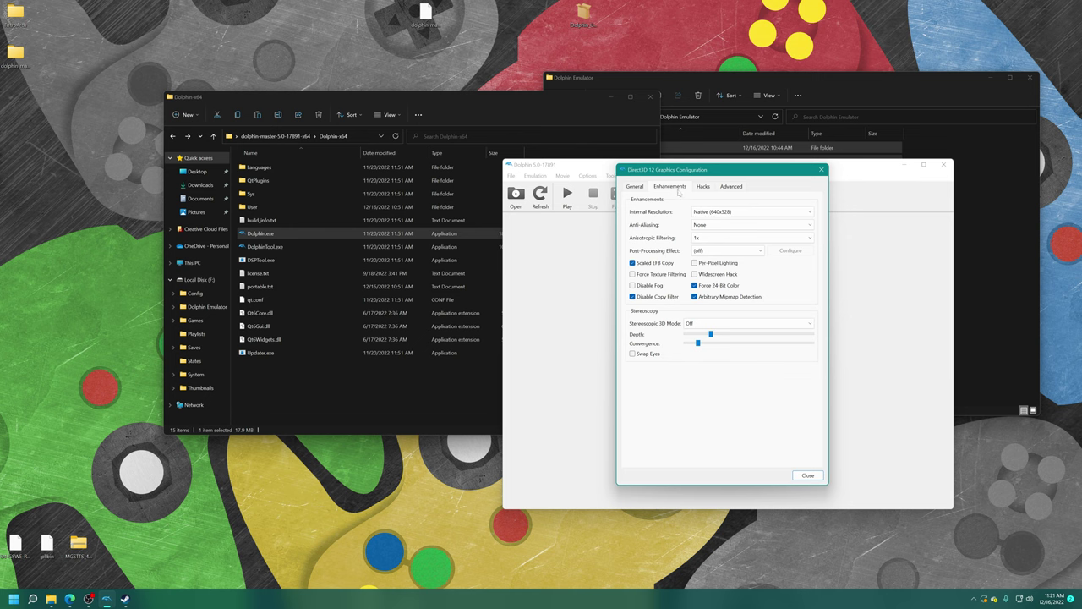
mouse_move(730, 212)
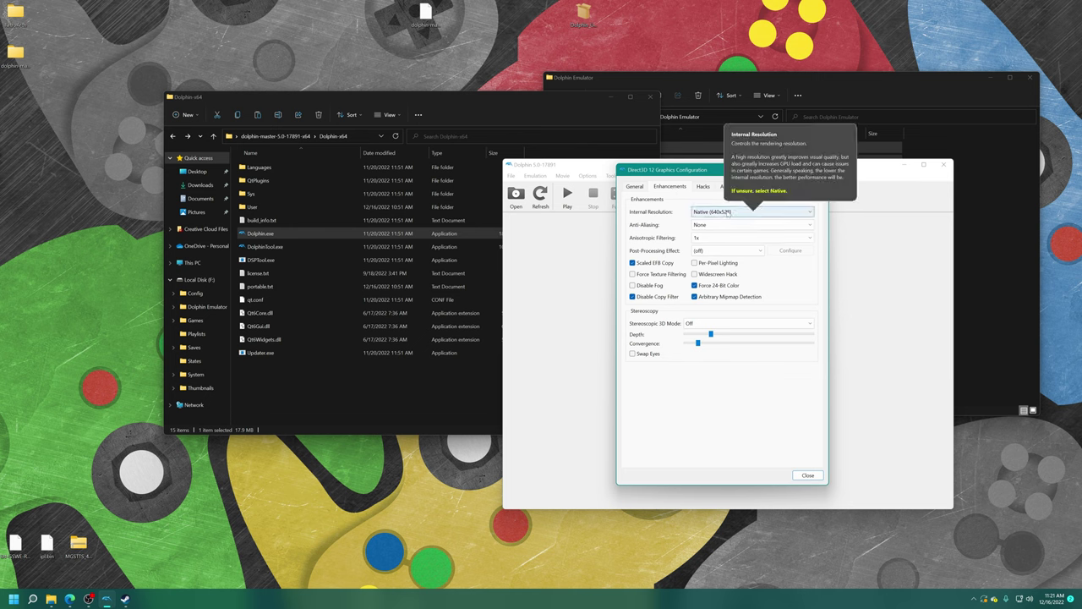
left_click(727, 214)
left_click(763, 253)
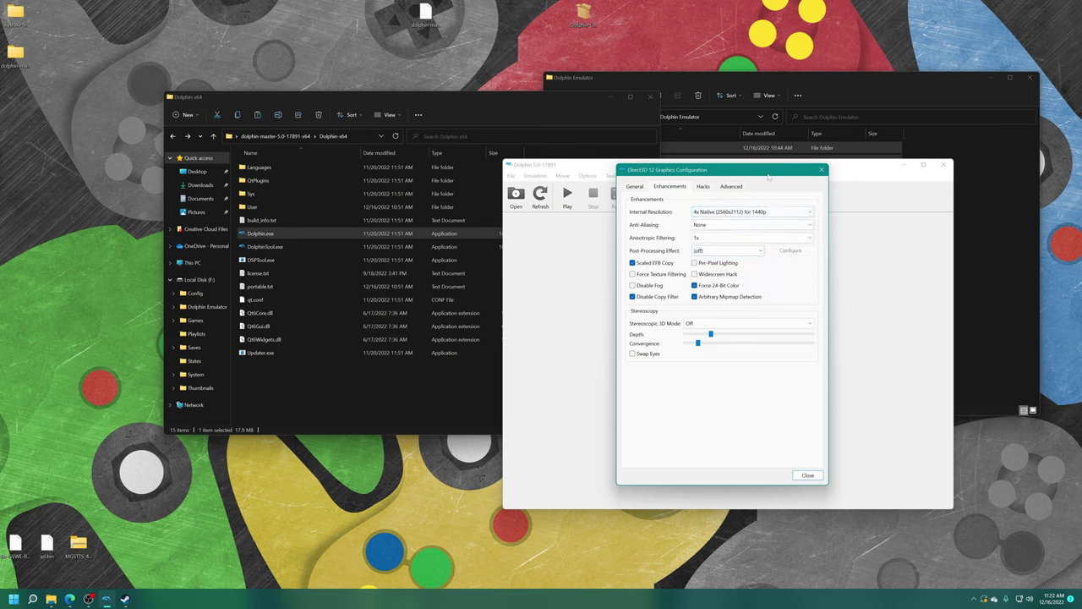
left_click(782, 212)
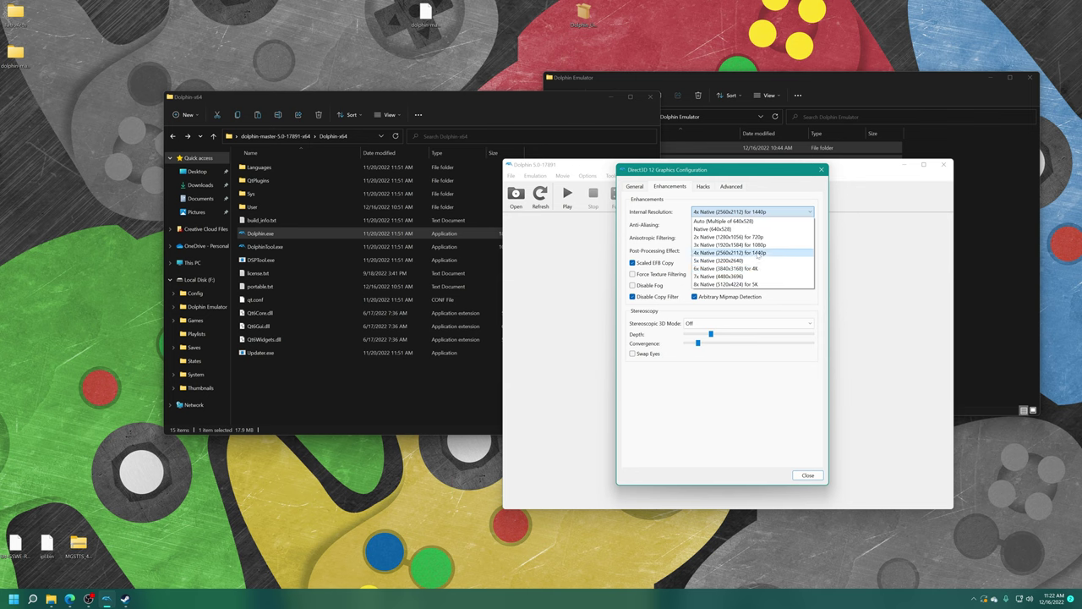
left_click(759, 256)
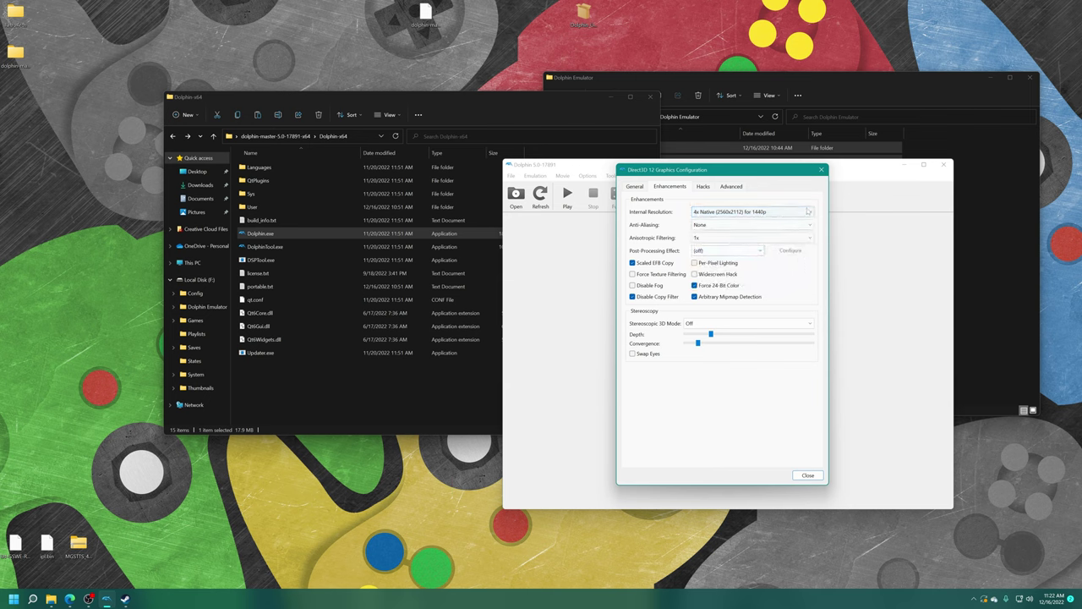
Review the anti-aliasing, anisotropic filtering and post-processing choices, keeping them at None, 1x and (off).
mouse_move(810, 213)
left_click(807, 225)
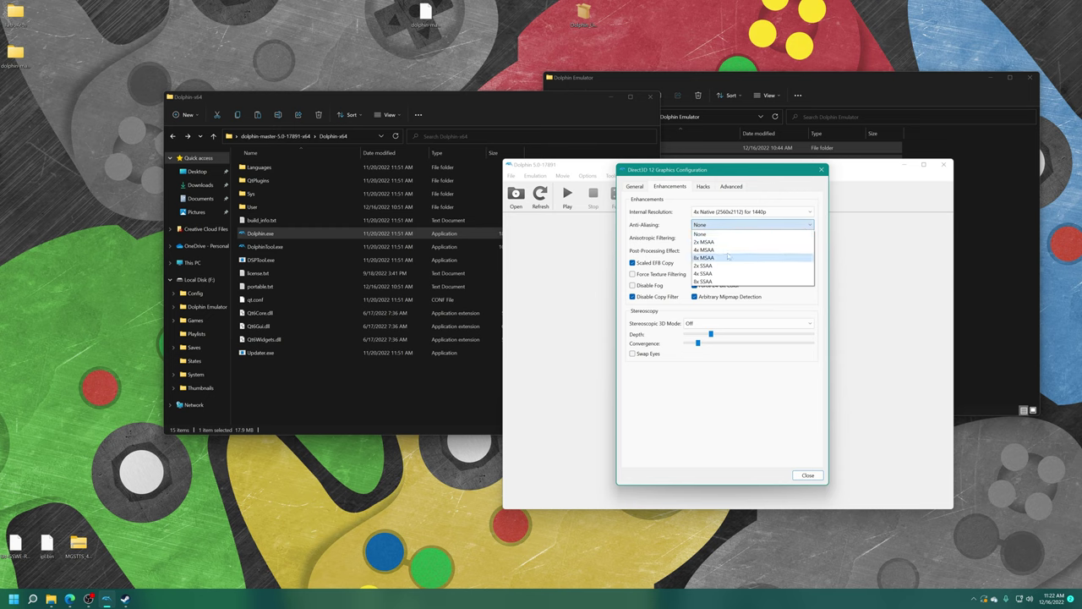
left_click(733, 234)
left_click(733, 239)
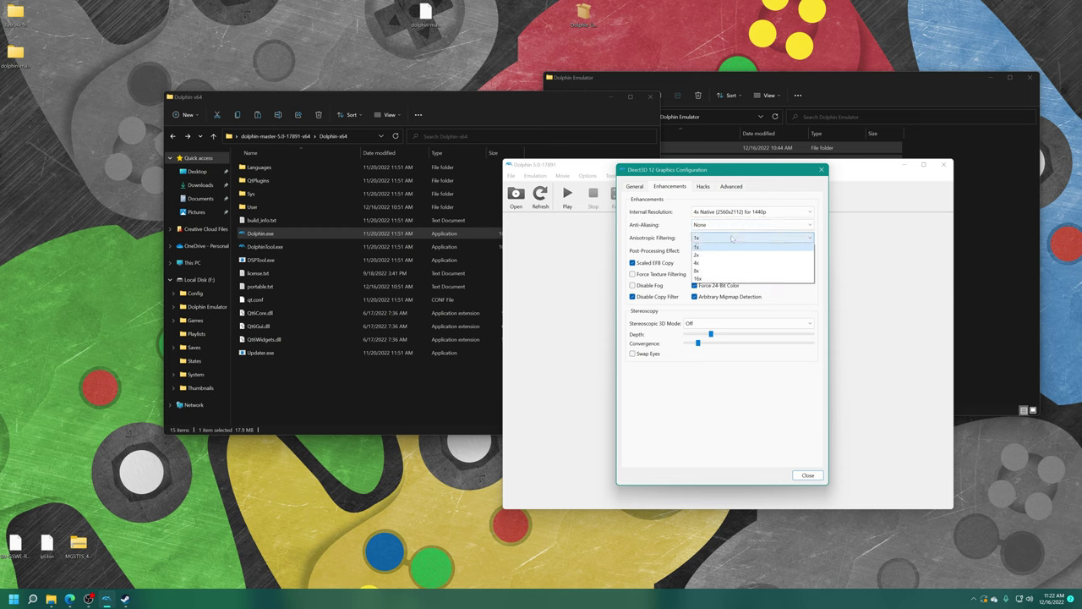
left_click(724, 243)
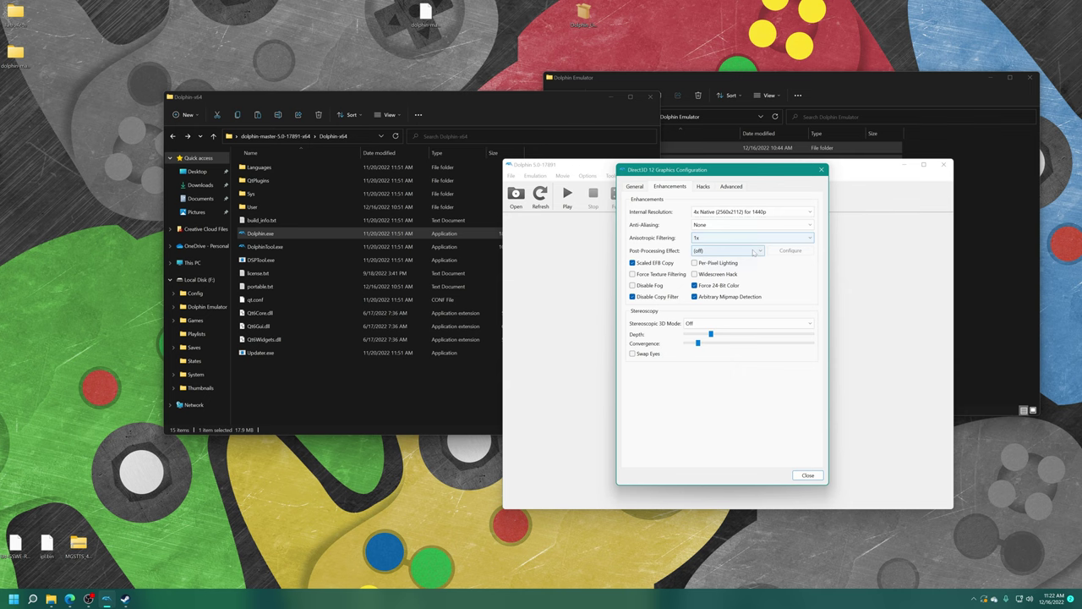
left_click(726, 250)
scroll(743, 319, "up", 7)
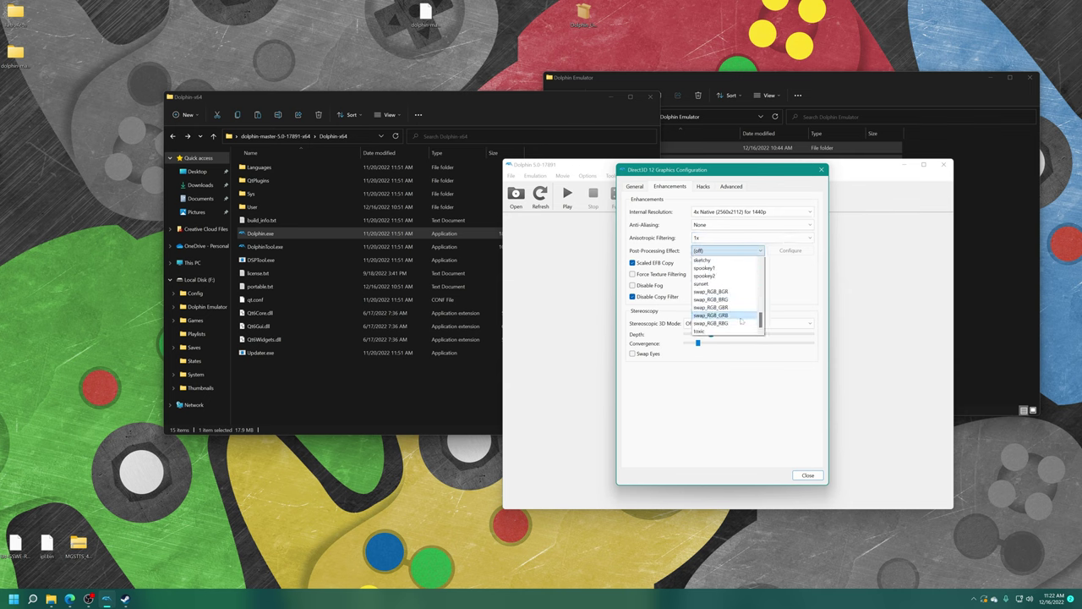
left_click(752, 254)
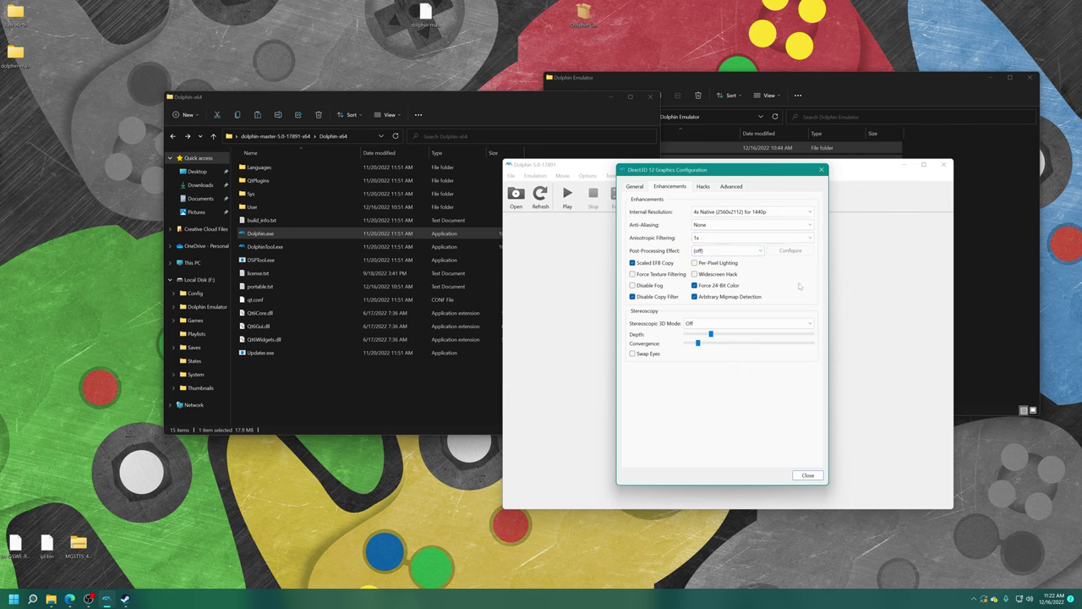
Review the graphics hacks, enable Load Custom Textures and Prefetch Custom Textures in the advanced settings, and close the graphics configuration.
mouse_move(738, 216)
left_click(707, 187)
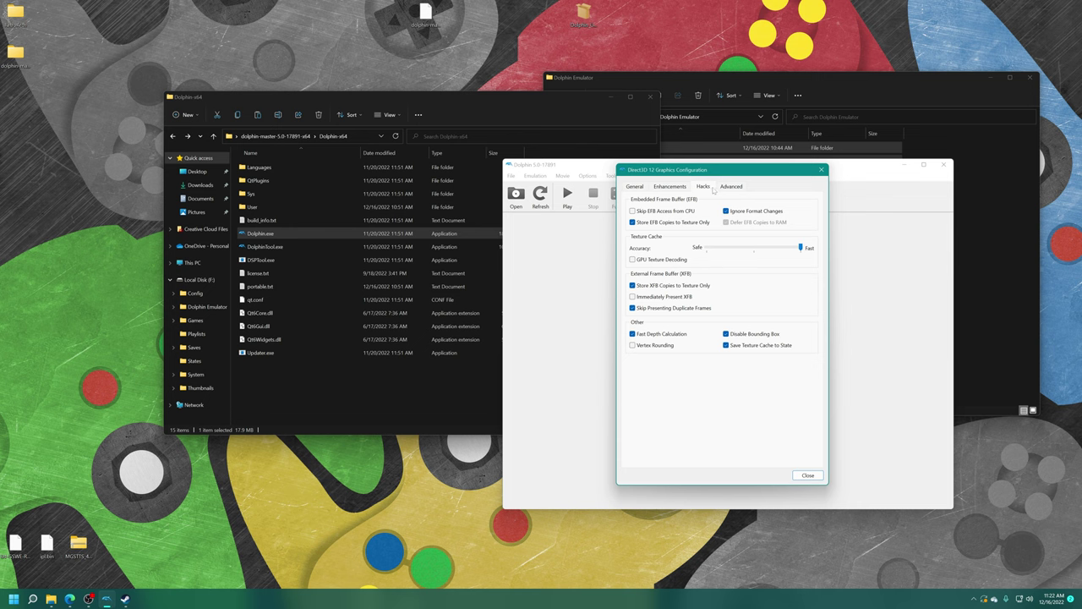
left_click(730, 187)
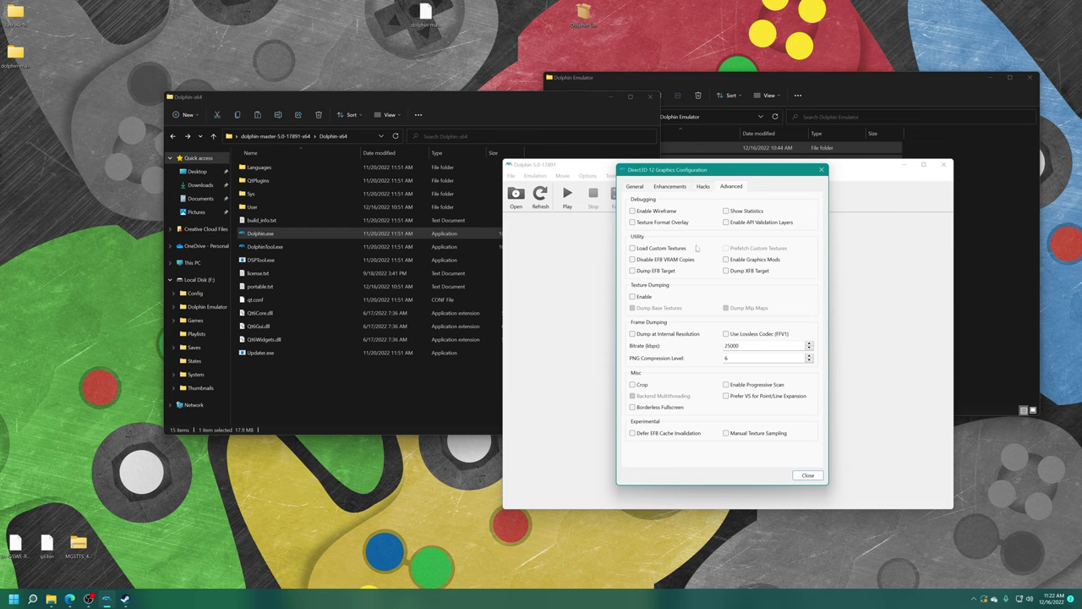
left_click(650, 248)
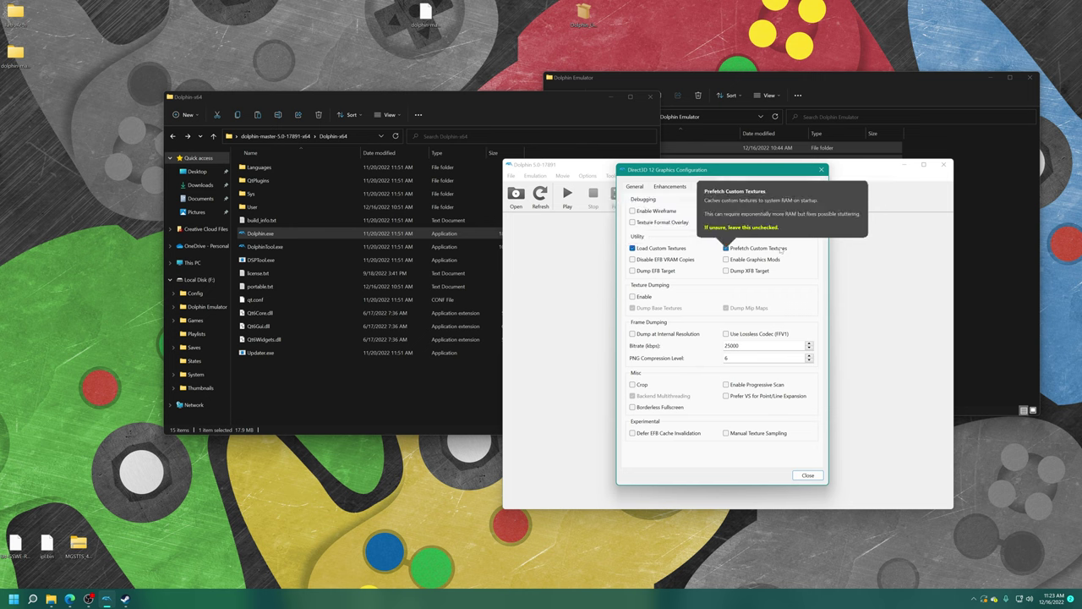
left_click(808, 476)
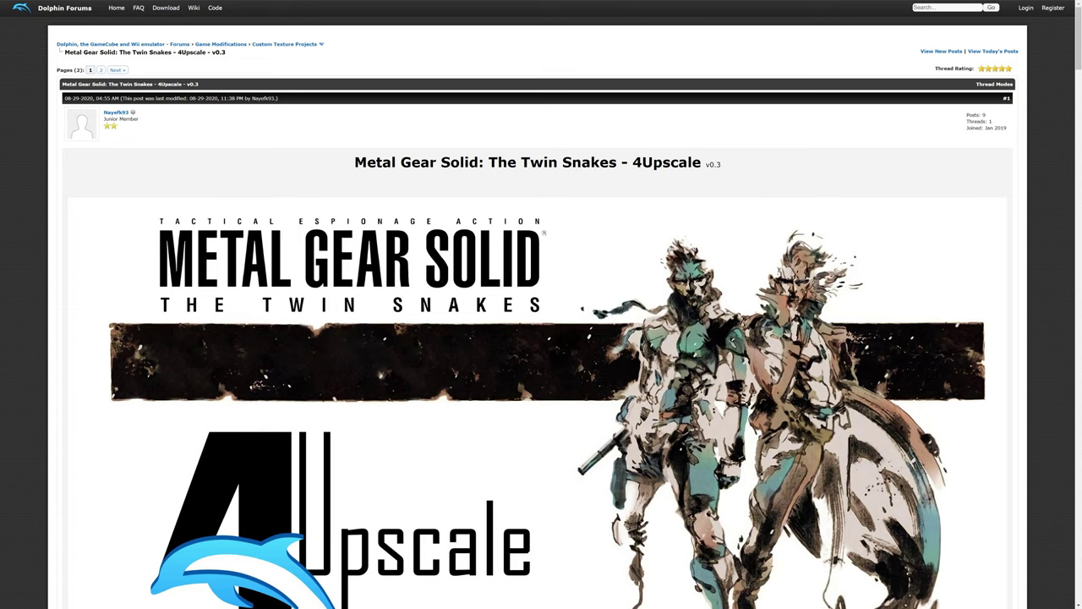
Look through the Metal Gear Solid: The Twin Snakes - 4Upscale forum thread for its completion notes, comparison images and download links.
scroll(620, 226, "down", 10)
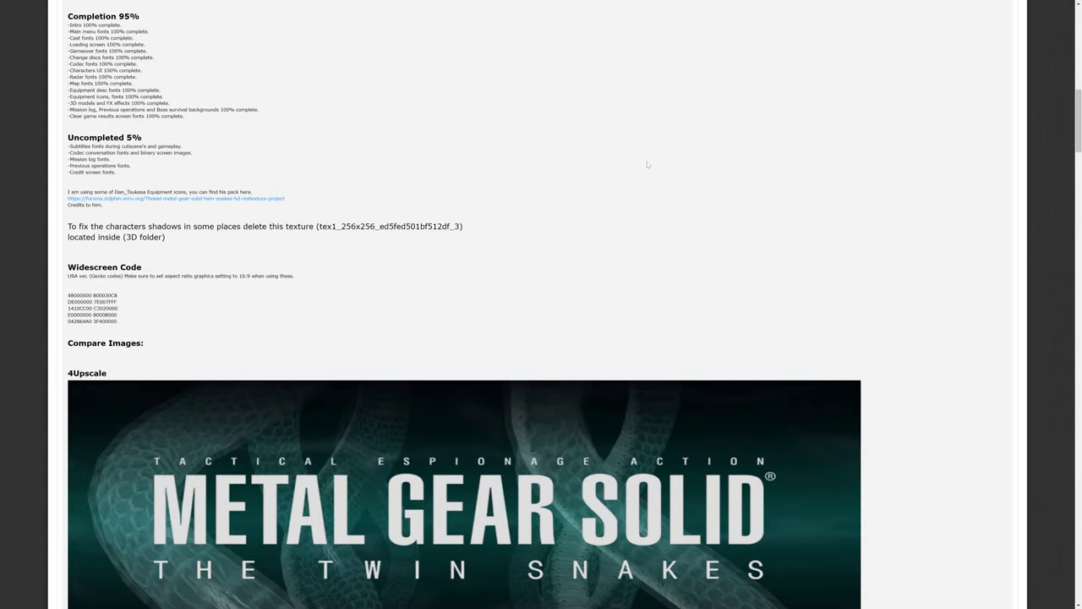
scroll(620, 229, "down", 3)
scroll(620, 229, "up", 1)
scroll(620, 229, "down", 1)
scroll(613, 212, "up", 5)
scroll(613, 210, "down", 15)
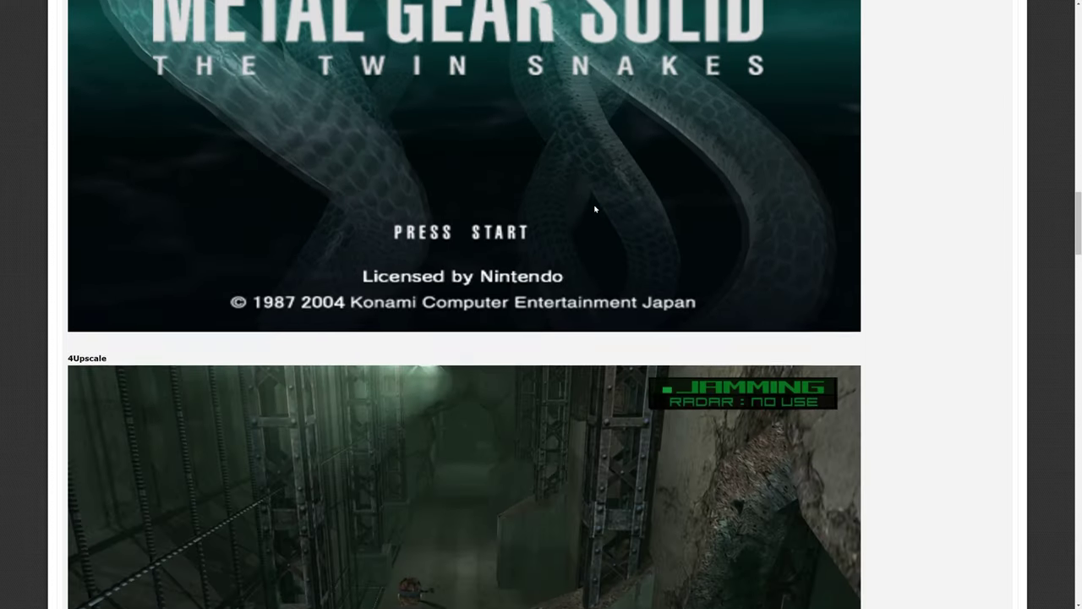
scroll(595, 210, "down", 20)
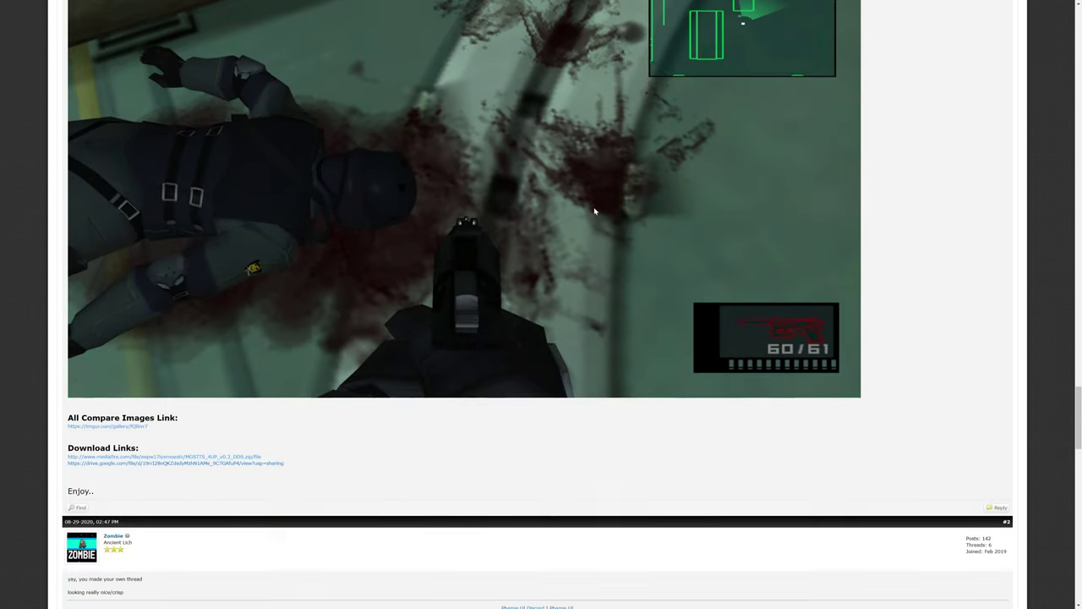
scroll(589, 215, "up", 5)
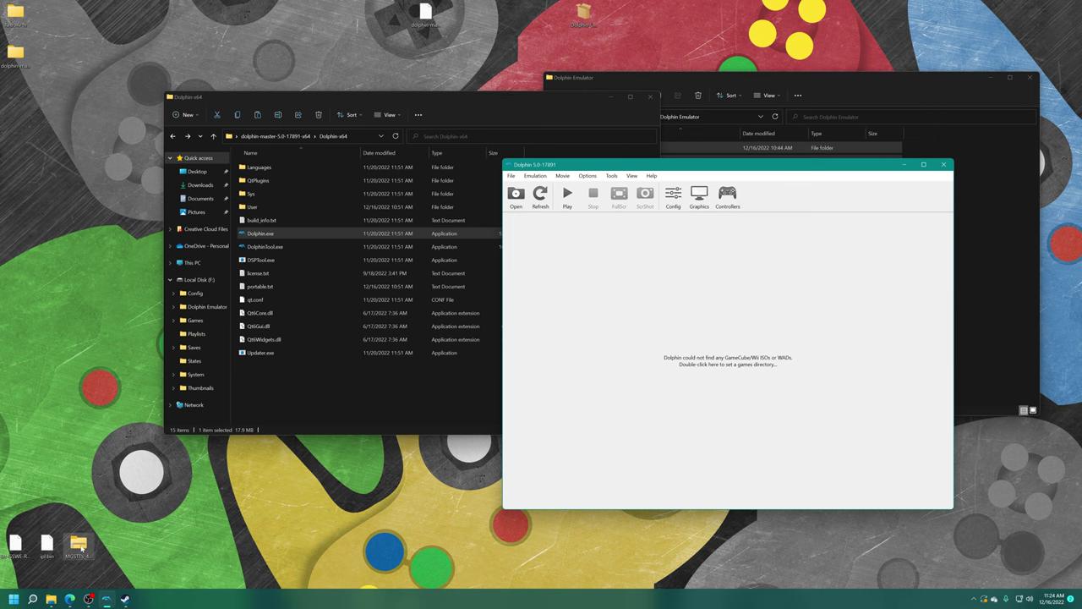
Extract the Twin Snakes texture archive on the desktop into its own MGSTTS_4UP_v0.3_DDS folder with 7-Zip.
right_click(74, 508)
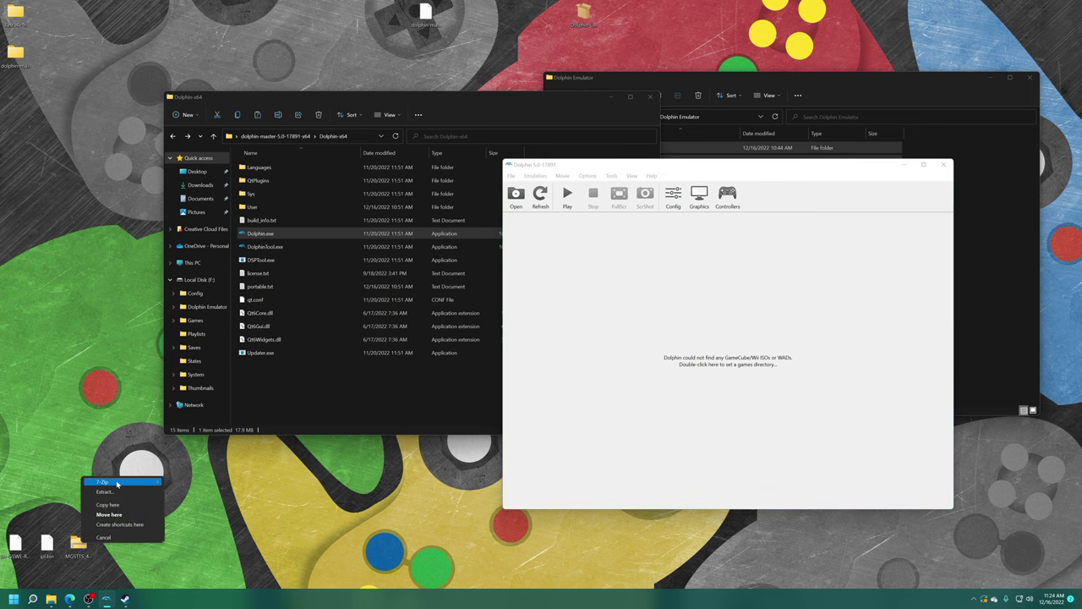
mouse_move(118, 485)
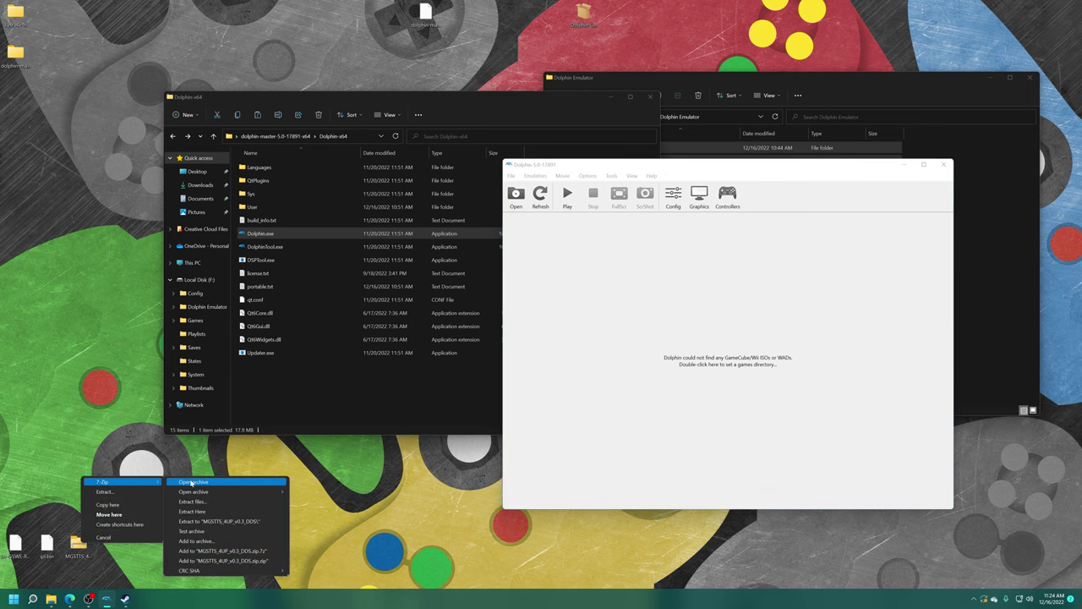
left_click(220, 522)
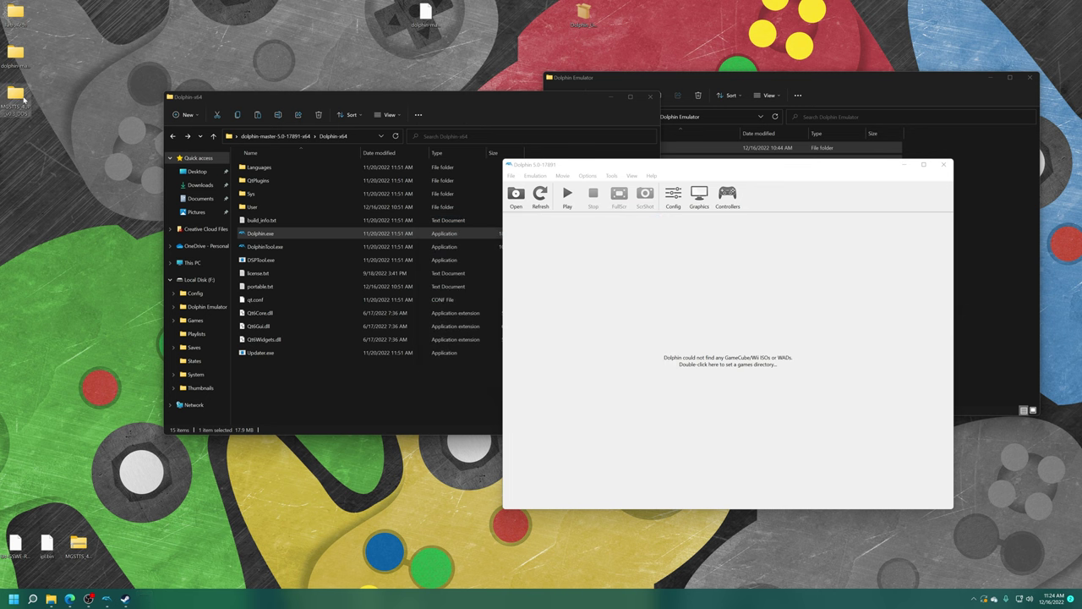
Open the extracted MGSTTS_4UP_v0.3_DDS folder, check the contents of its GGSEA4 folder, and return to the parent folder.
double_click(23, 99)
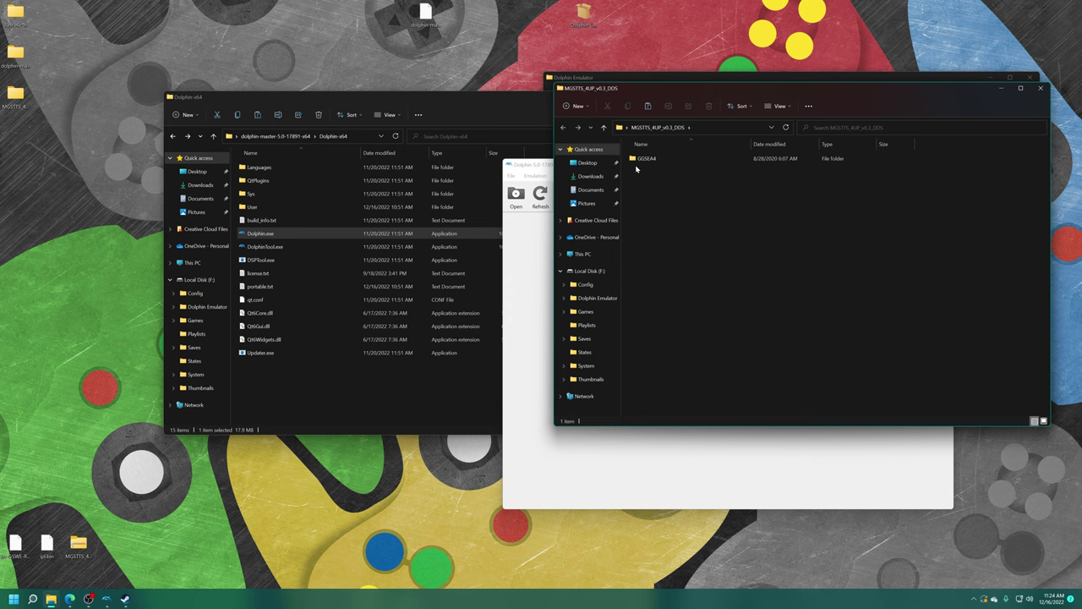
left_click_drag(637, 166, 676, 160)
double_click(677, 161)
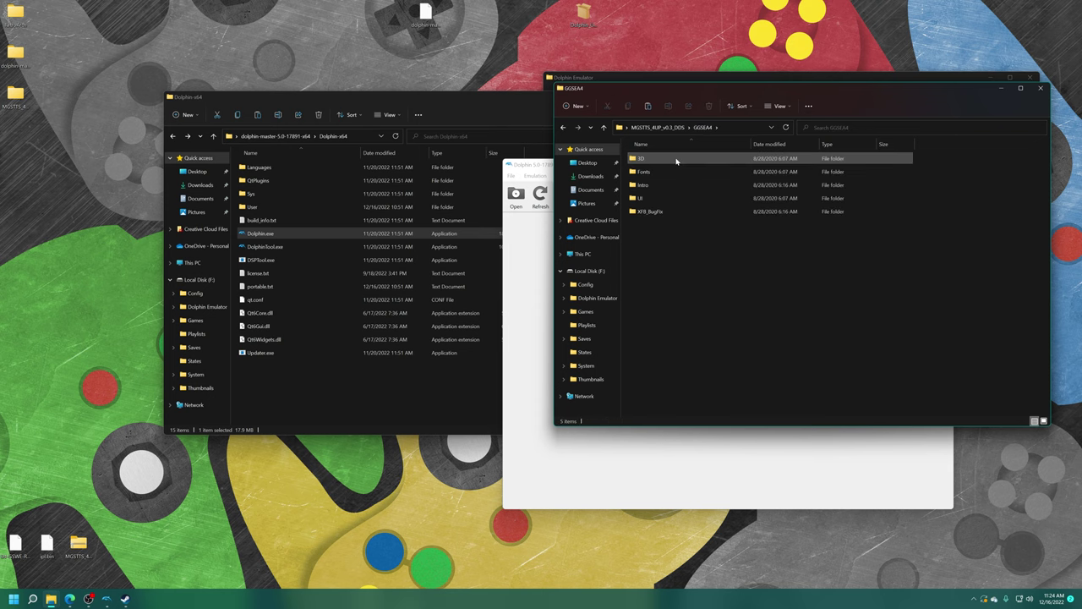
key("alt+Left")
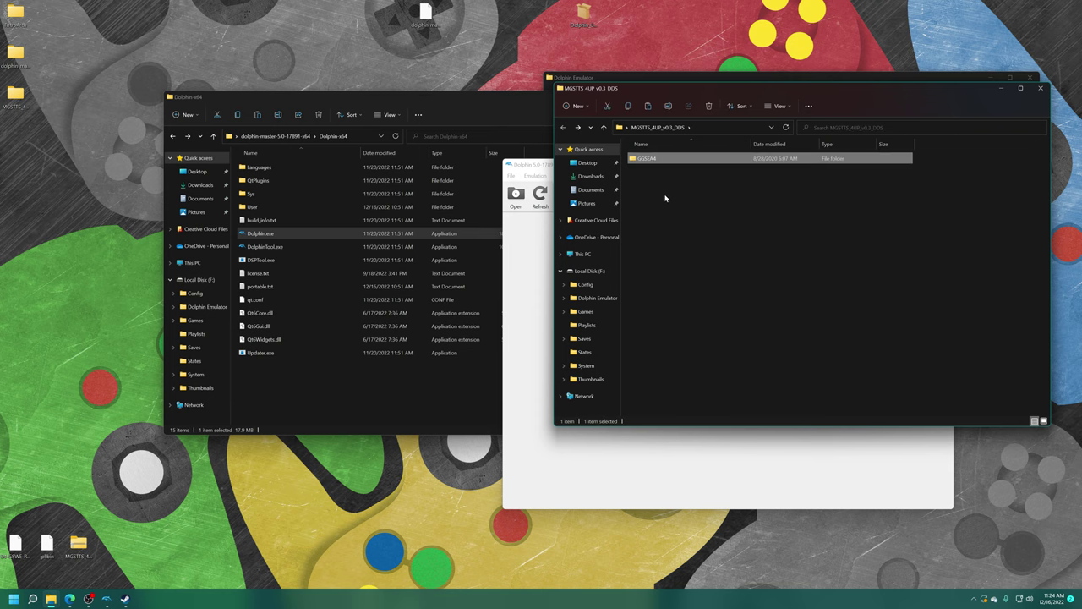
left_click(659, 190)
Place the extracted texture window beside the F: drive's Dolphin Emulator window and transfer the GGSEA4 folder into Load\Textures.
left_click_drag(794, 90, 271, 73)
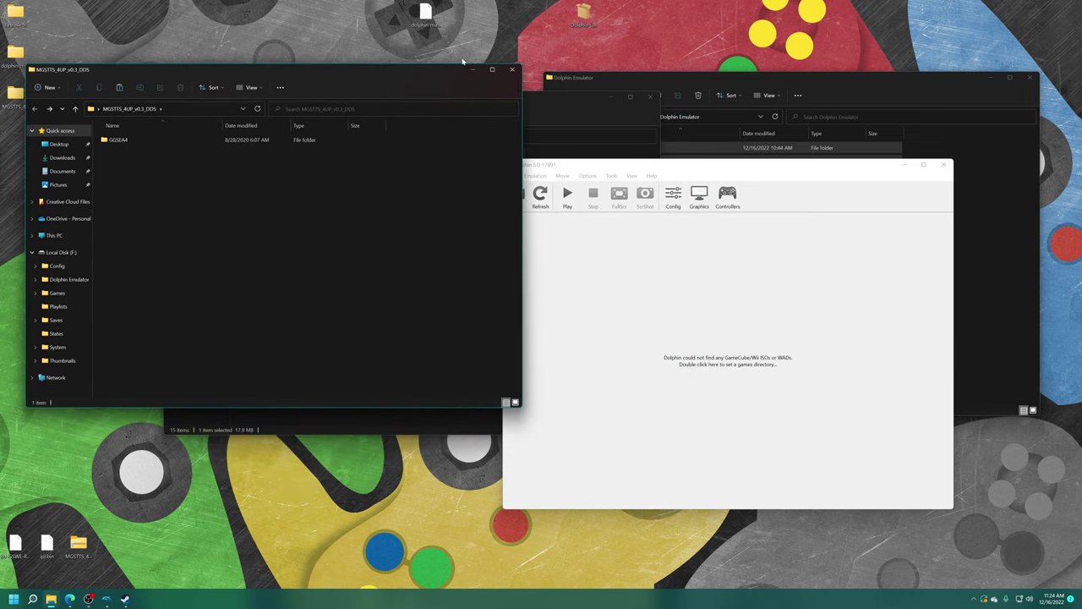
left_click(711, 82)
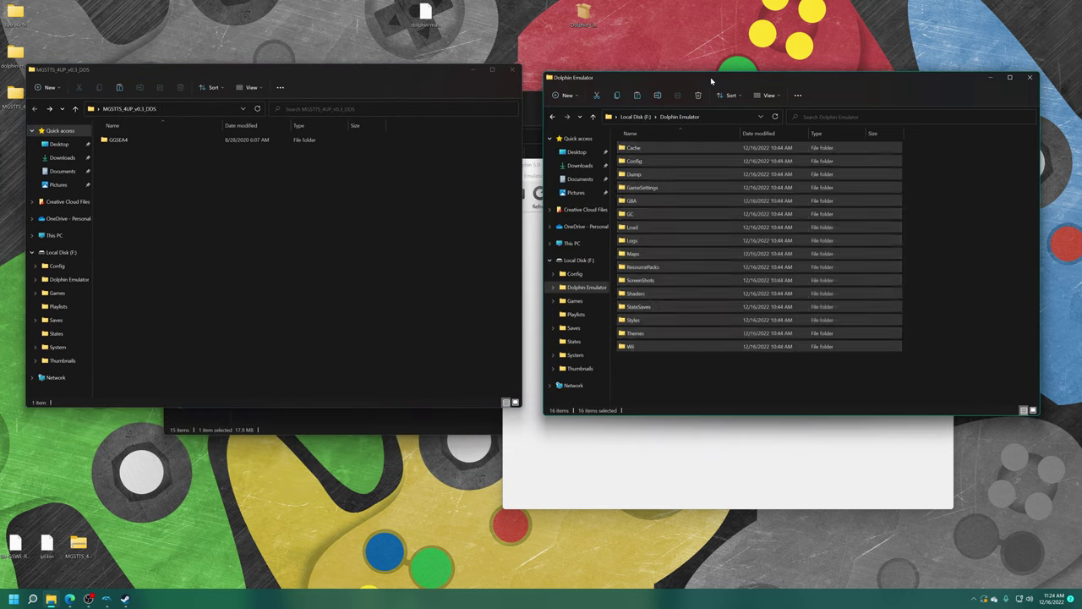
left_click(685, 398)
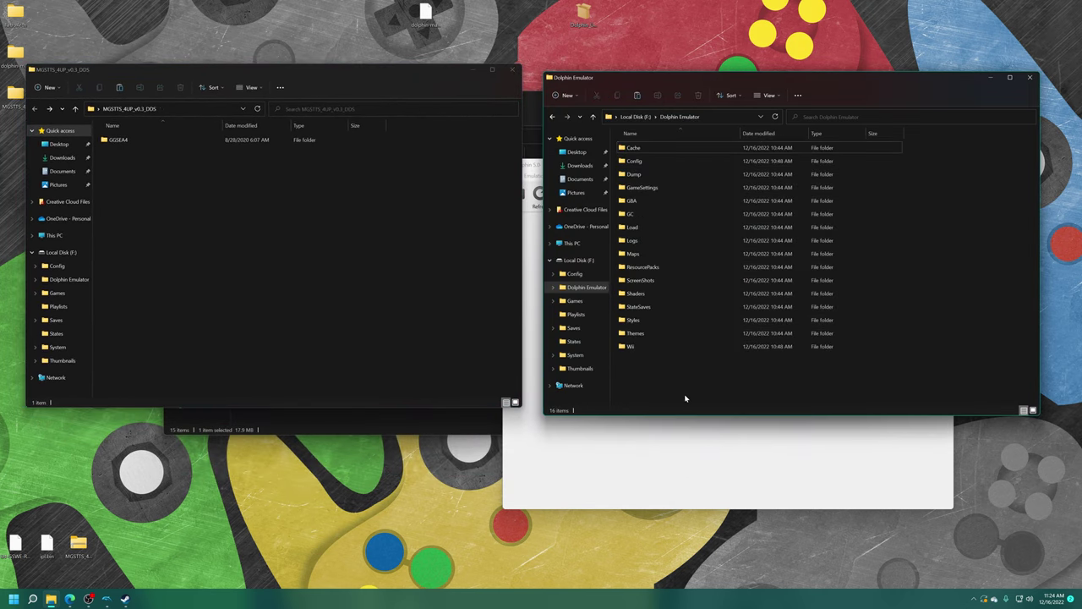
double_click(631, 230)
double_click(646, 175)
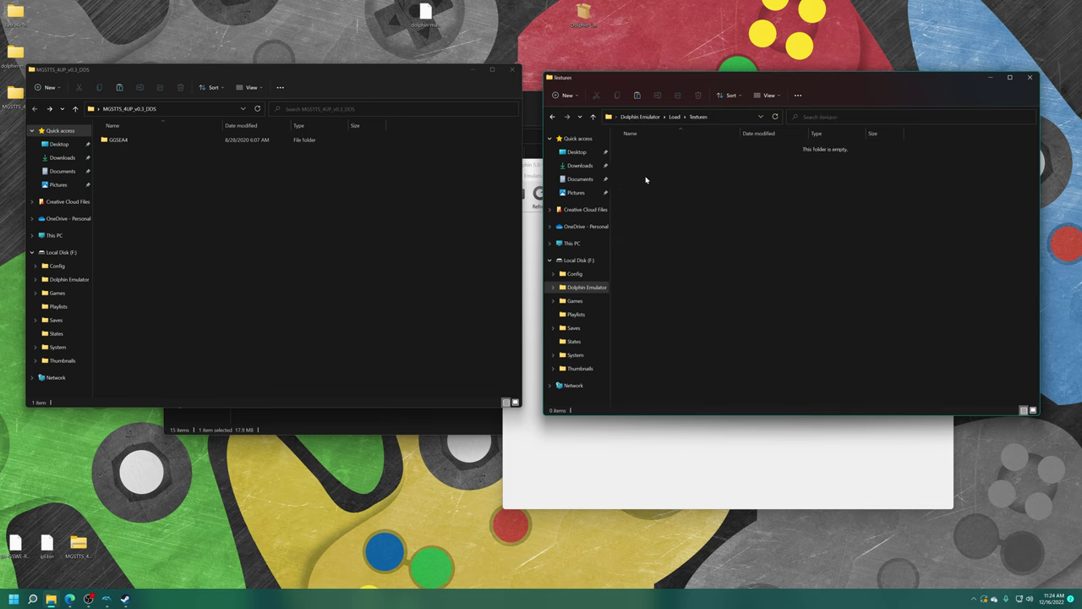
left_click_drag(118, 139, 690, 234)
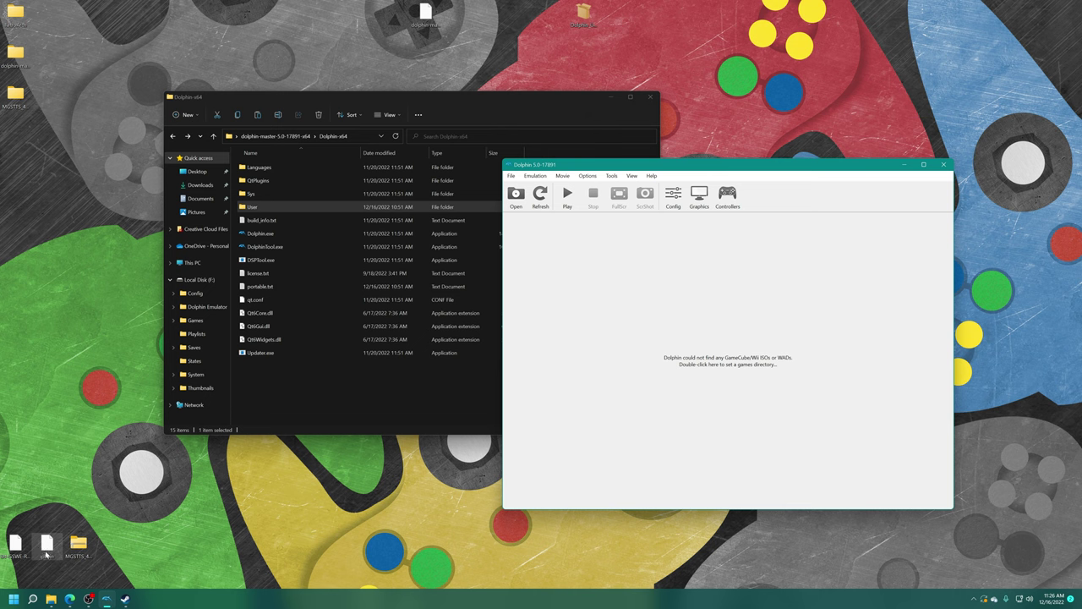
Move the ipl.bin file on the desktop to the free space above the Dolphin-x64 window.
left_click_drag(46, 554, 372, 54)
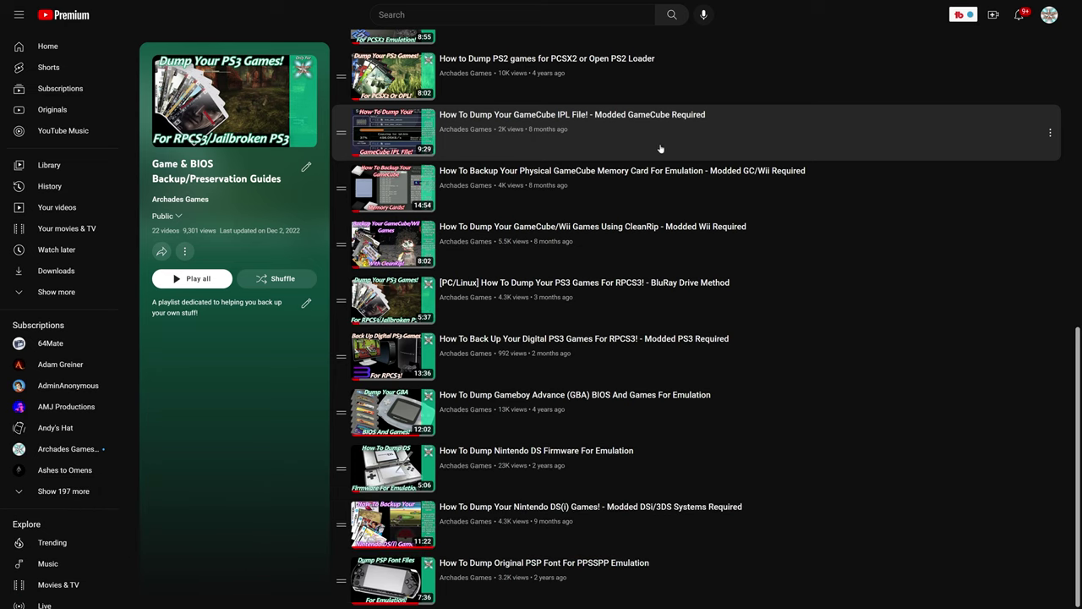
mouse_move(643, 2)
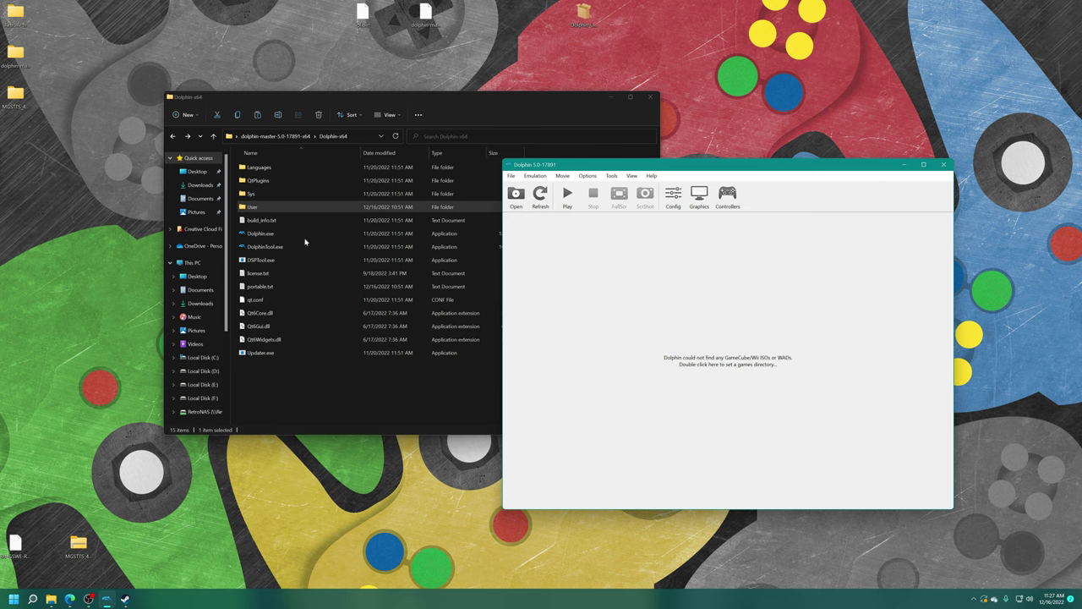
Move ipl.bin from the desktop into the User\GC\USA folder and return to the Dolphin-x64 folder.
double_click(270, 207)
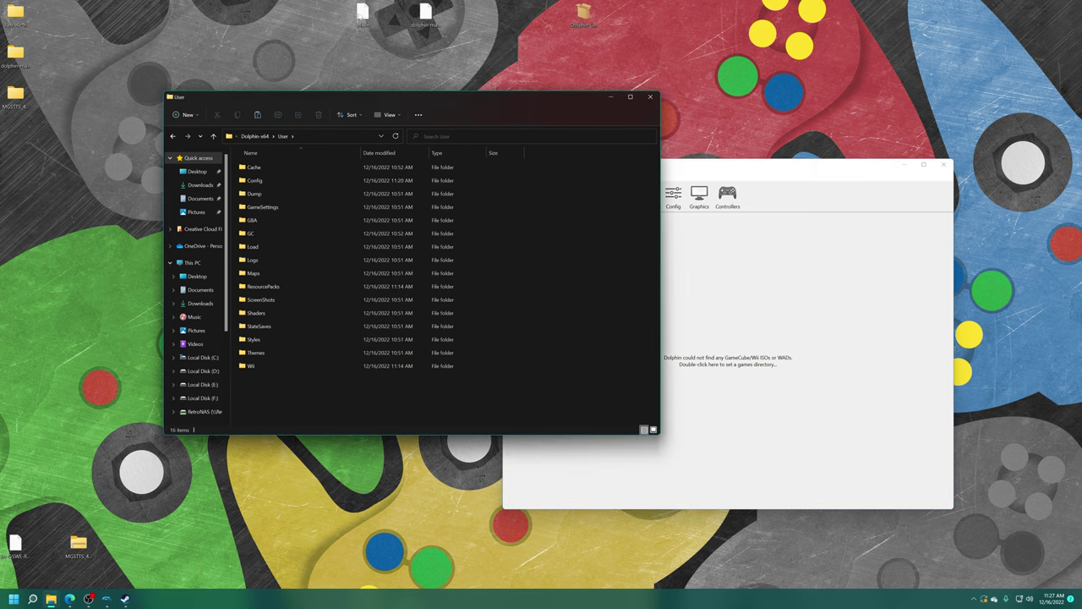
double_click(255, 235)
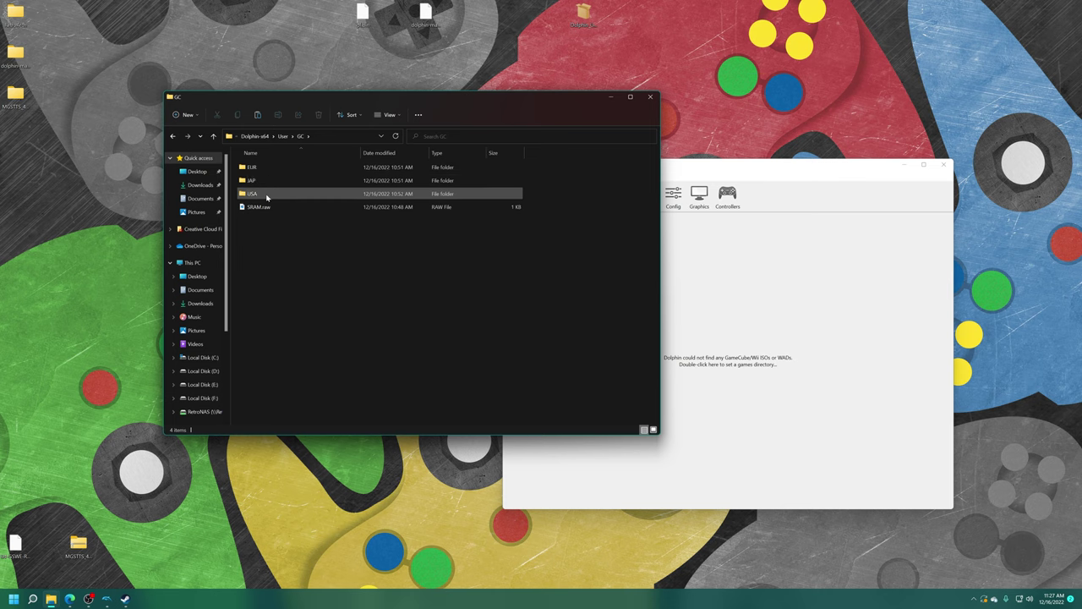
double_click(266, 195)
left_click_drag(363, 12, 355, 249)
left_click(254, 136)
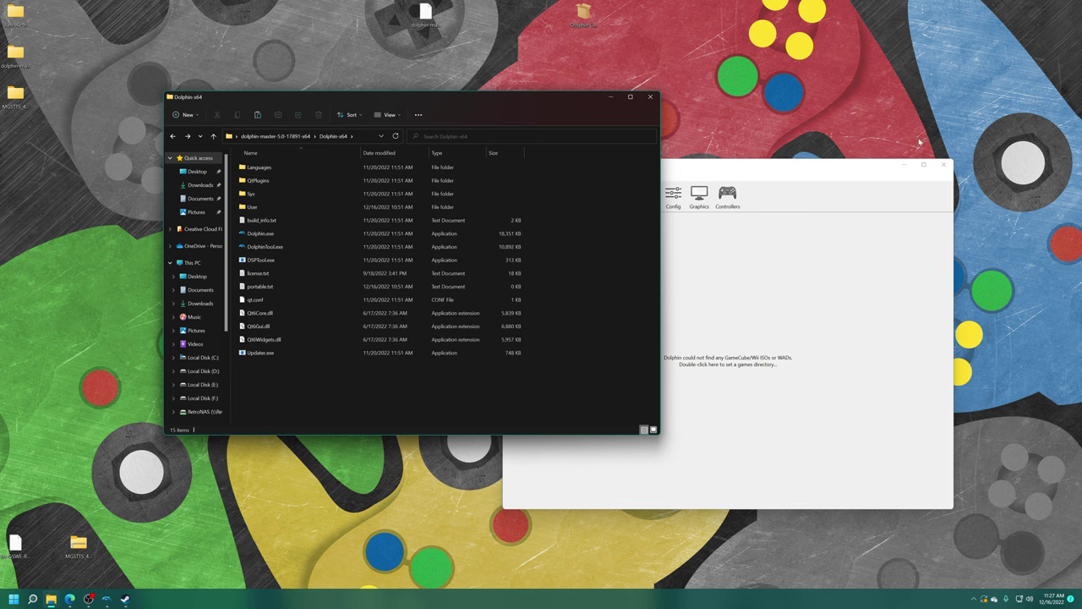
Restart Dolphin and disable Skip Main Menu in its GameCube settings.
left_click(944, 164)
double_click(292, 233)
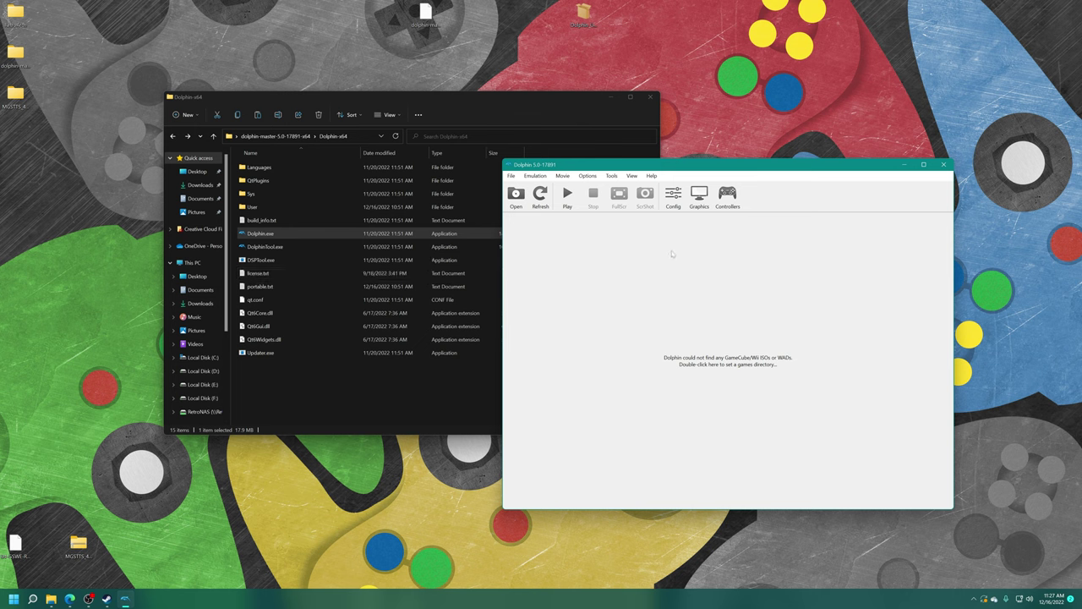
left_click(672, 200)
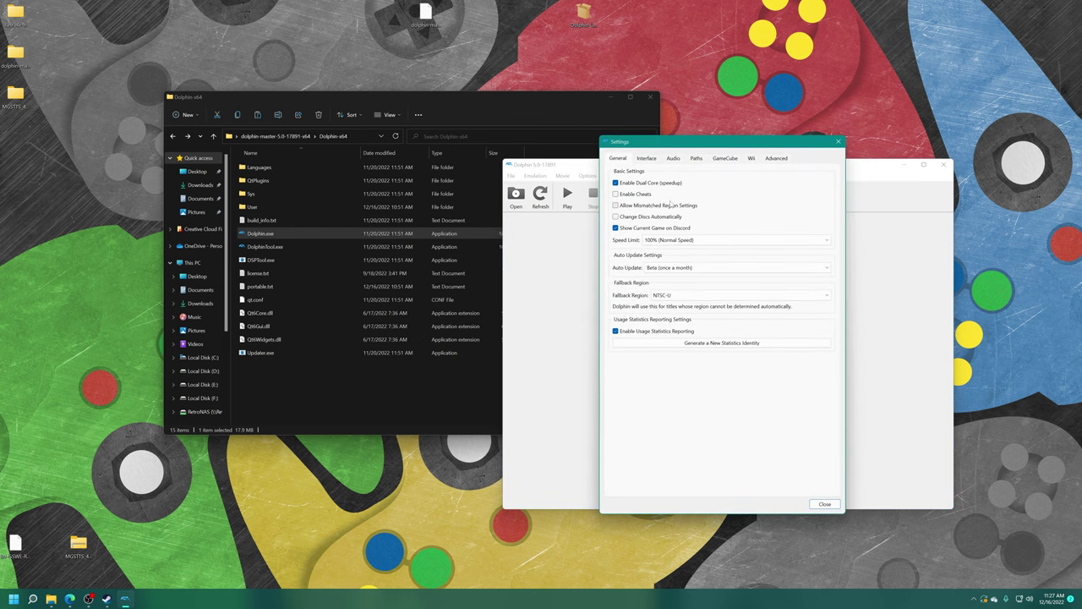
left_click(729, 159)
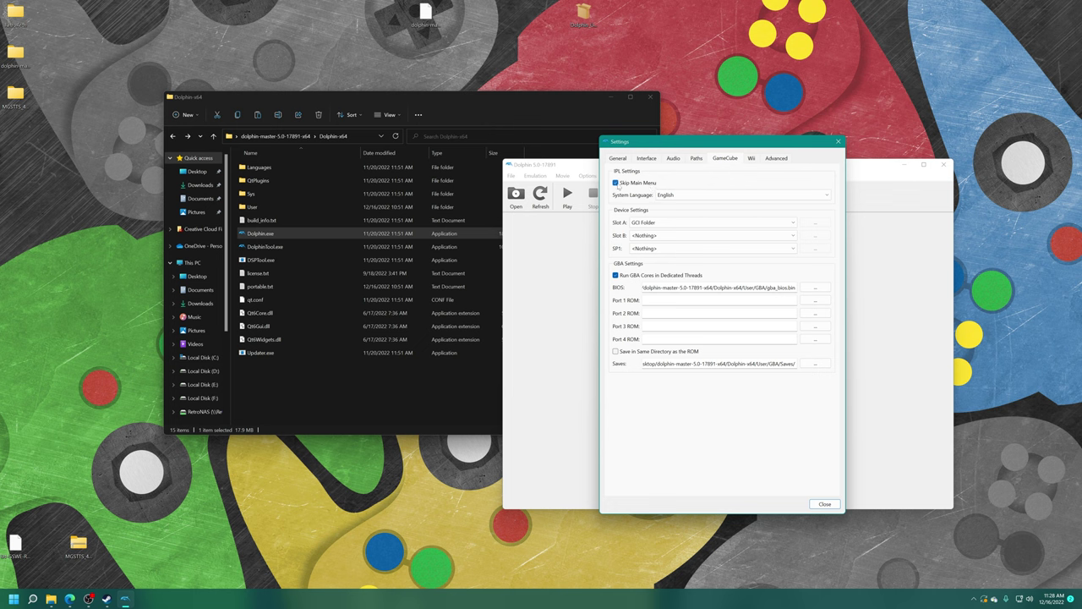
left_click(616, 185)
Assign a Memory Card to GameCube Slot B and set SP1 to Broadband Adapter (HLE).
left_click(656, 236)
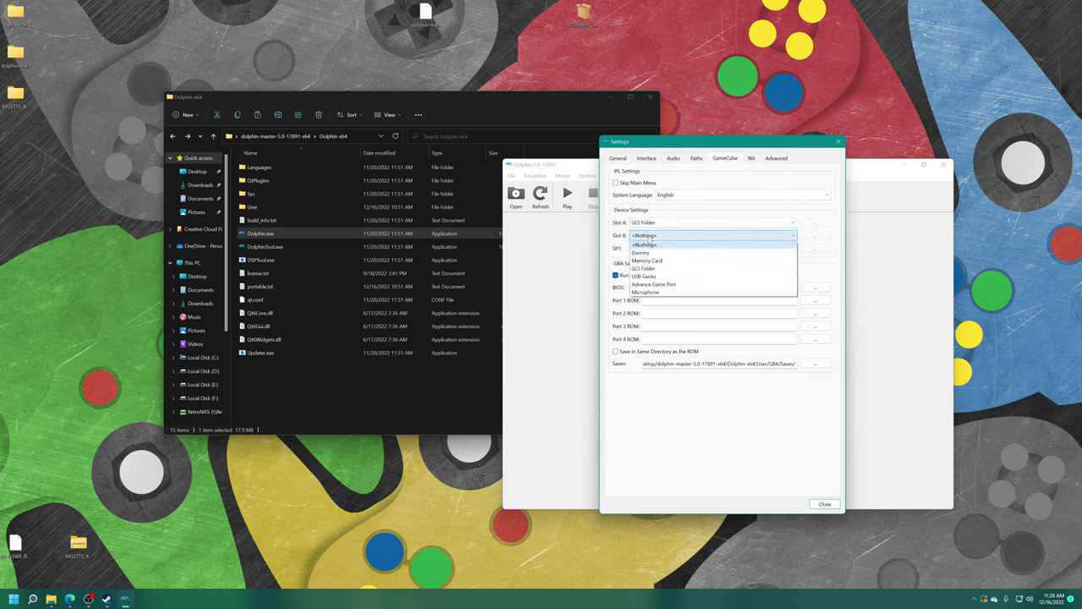
left_click(666, 262)
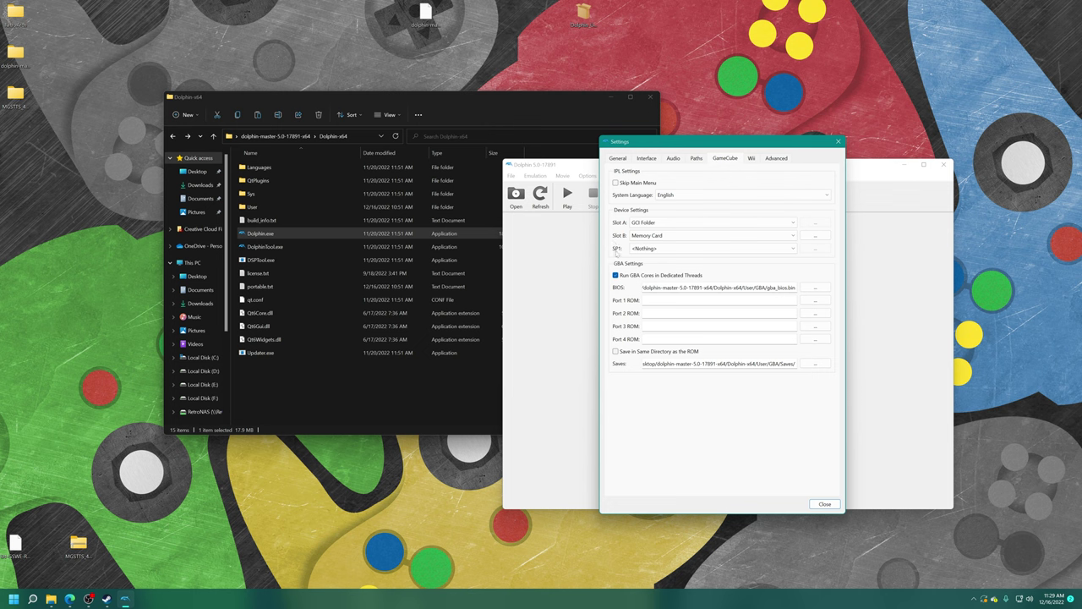
left_click(646, 251)
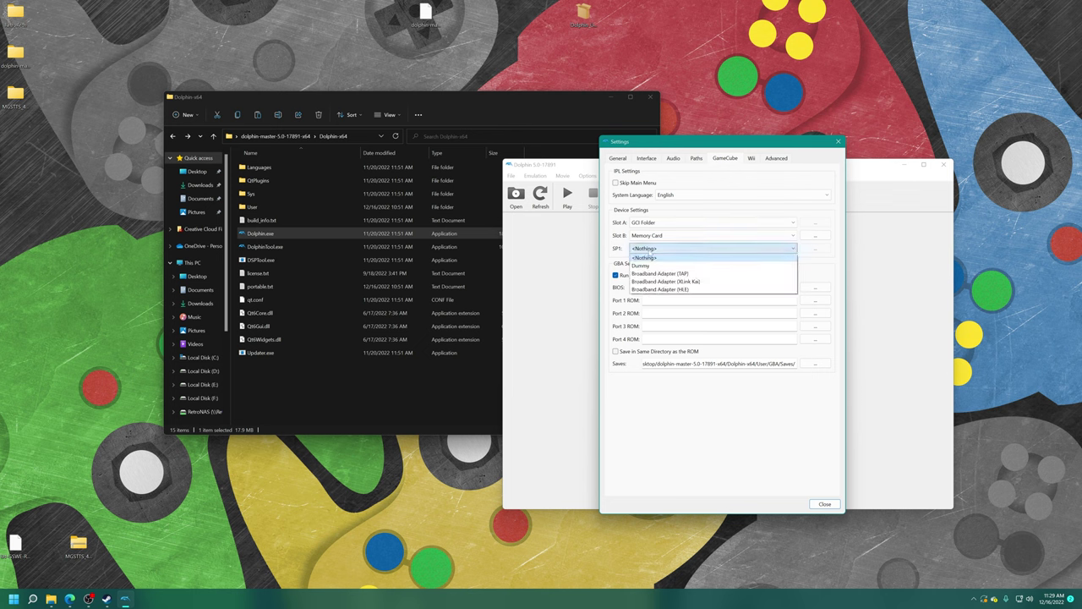
left_click(677, 292)
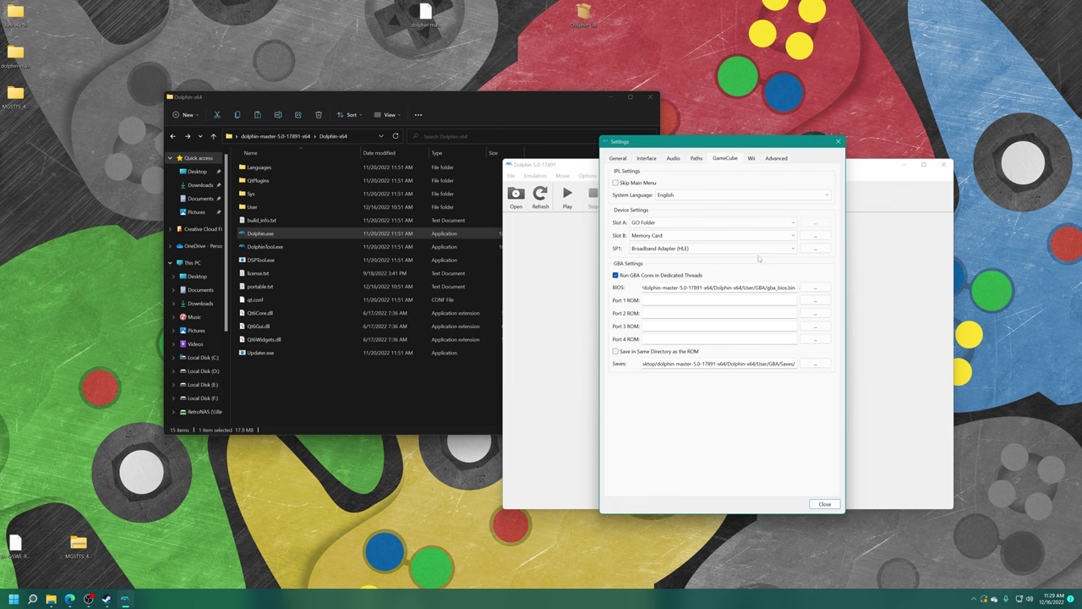
Open the Broadband Adapter's DNS setting and accept 149.56.167.128 as the server.
left_click(816, 248)
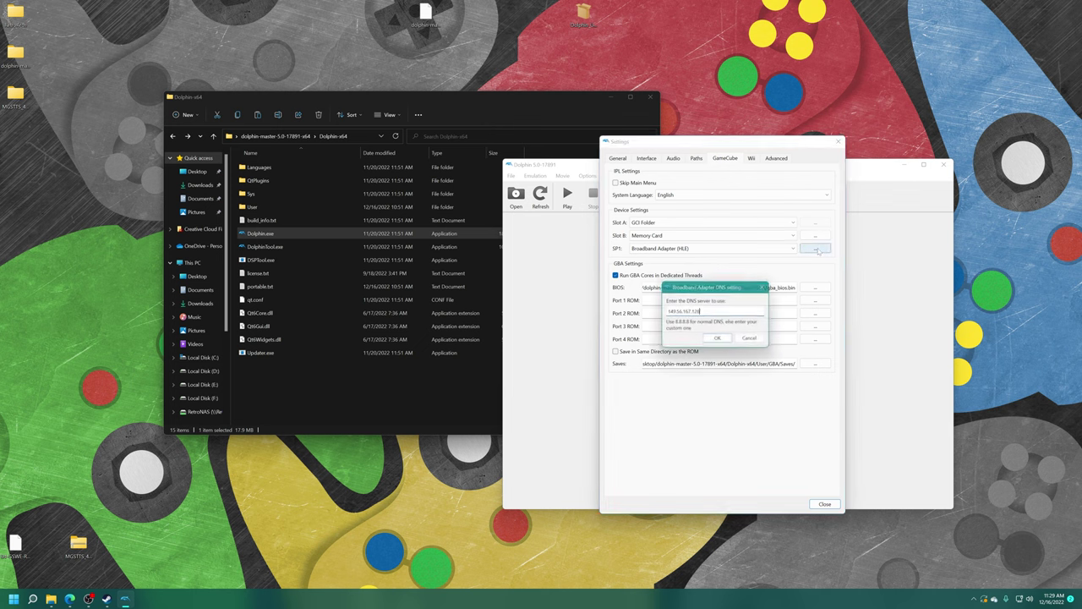
left_click(720, 309)
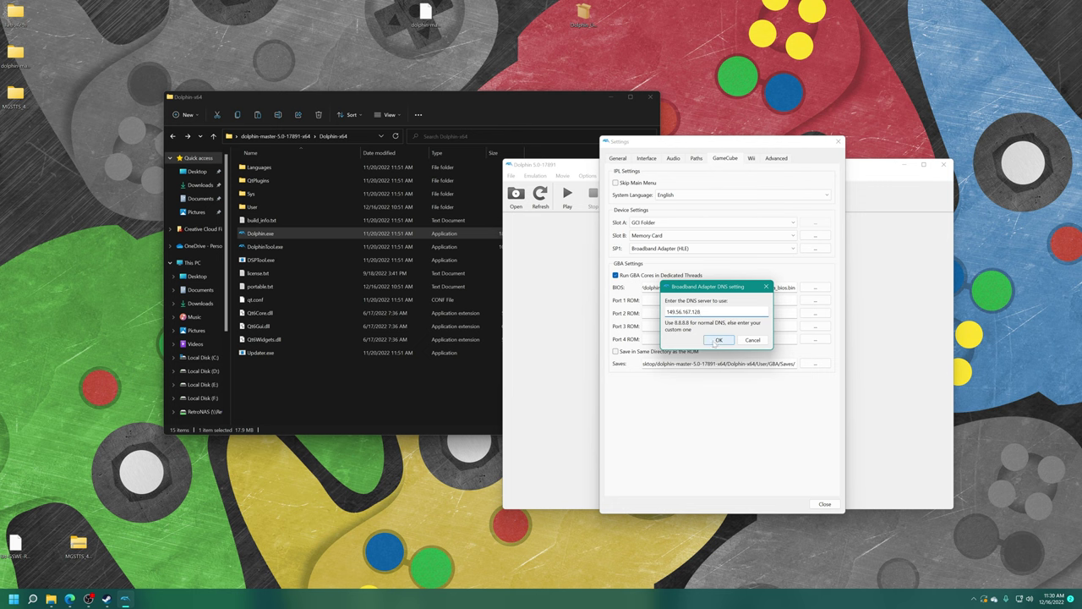
left_click(718, 340)
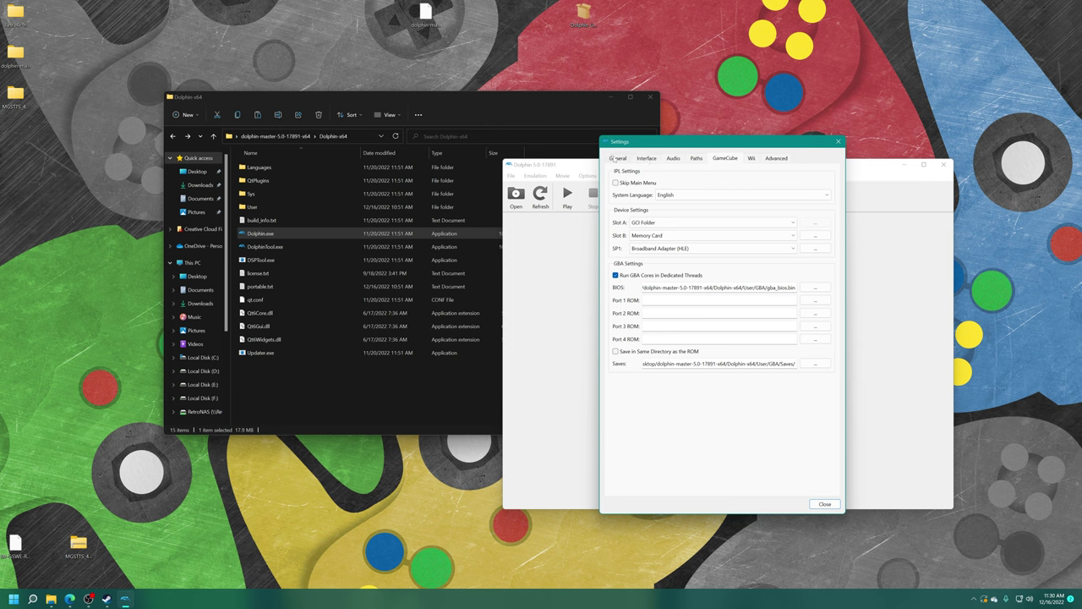
Enable Cheats and Change Discs Automatically in the general settings, and close the settings.
left_click(615, 158)
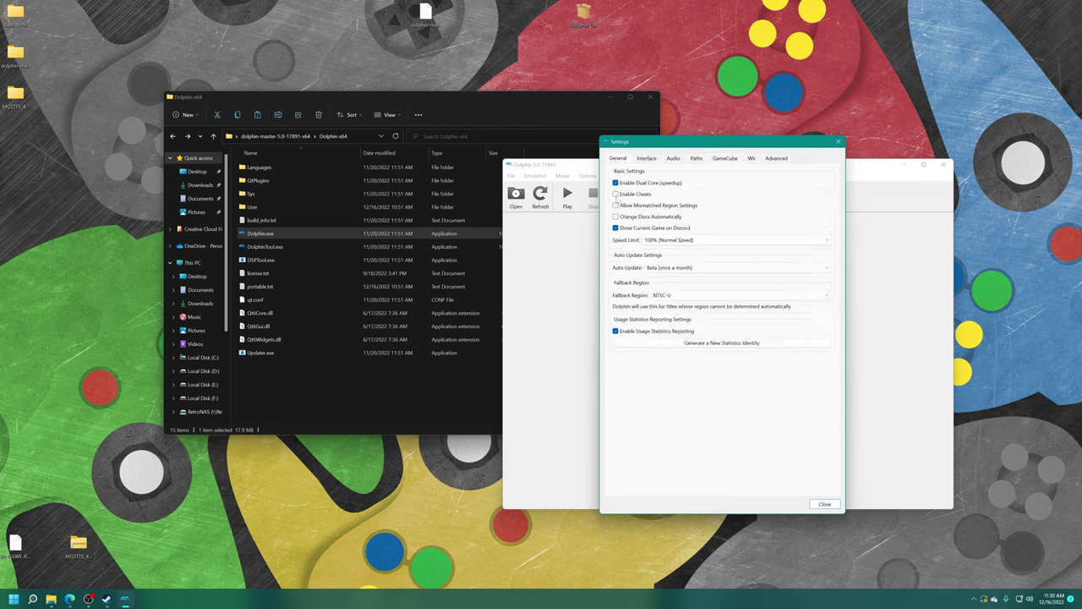
left_click(616, 194)
left_click(616, 217)
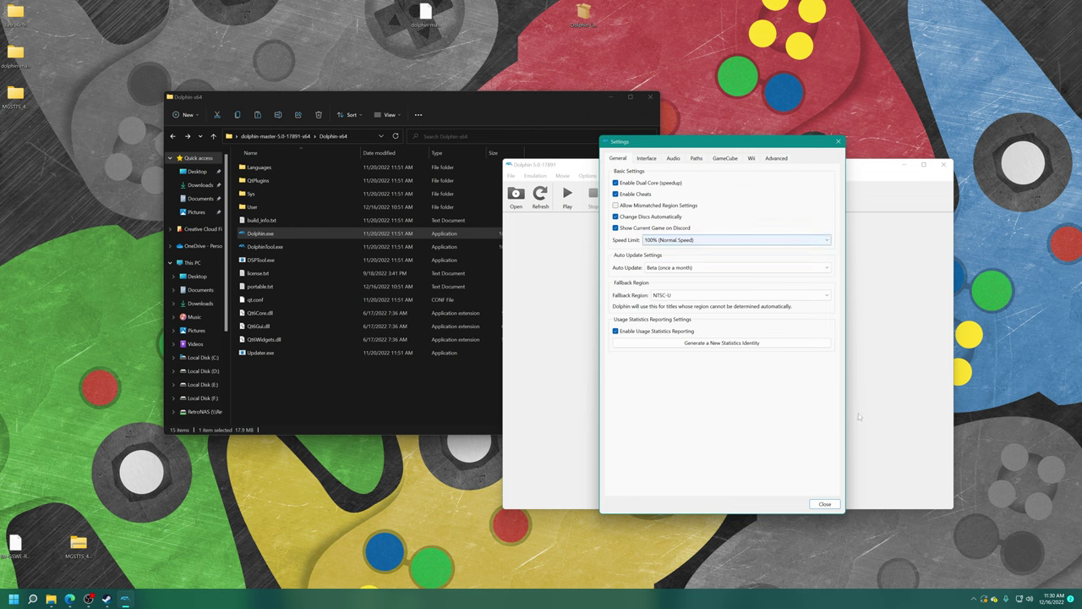
left_click(825, 505)
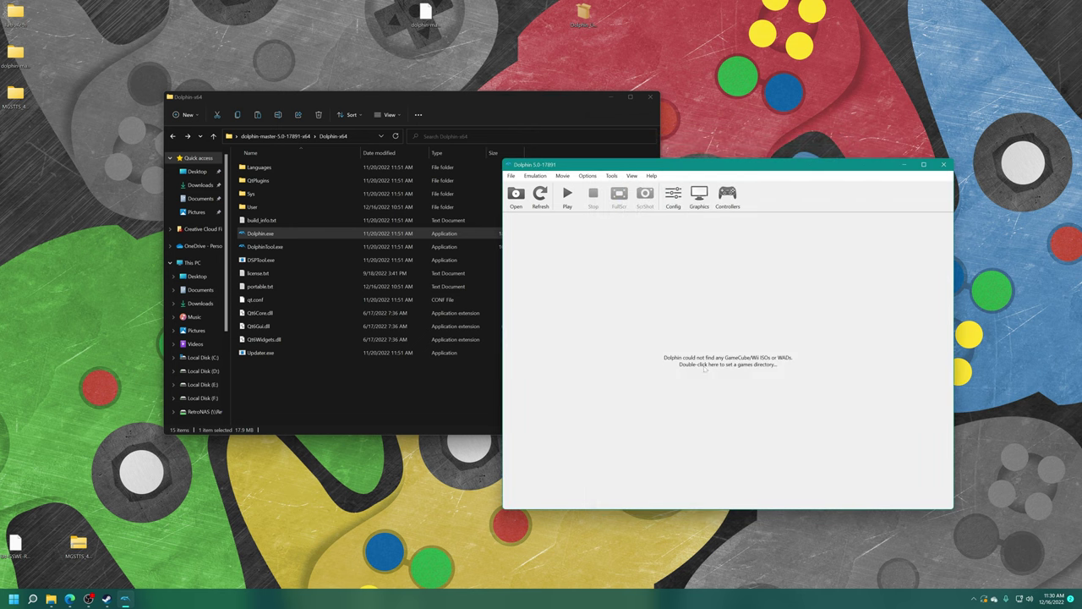
Set Dolphin's games directory to the GameCube Games folder inside Games on the F: drive.
double_click(733, 362)
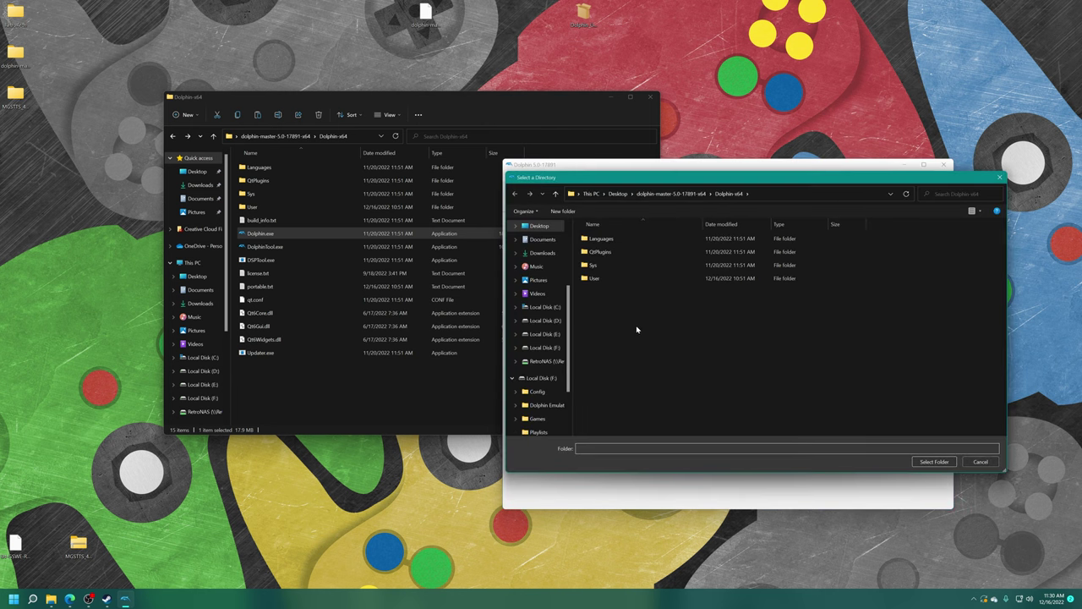
left_click(545, 347)
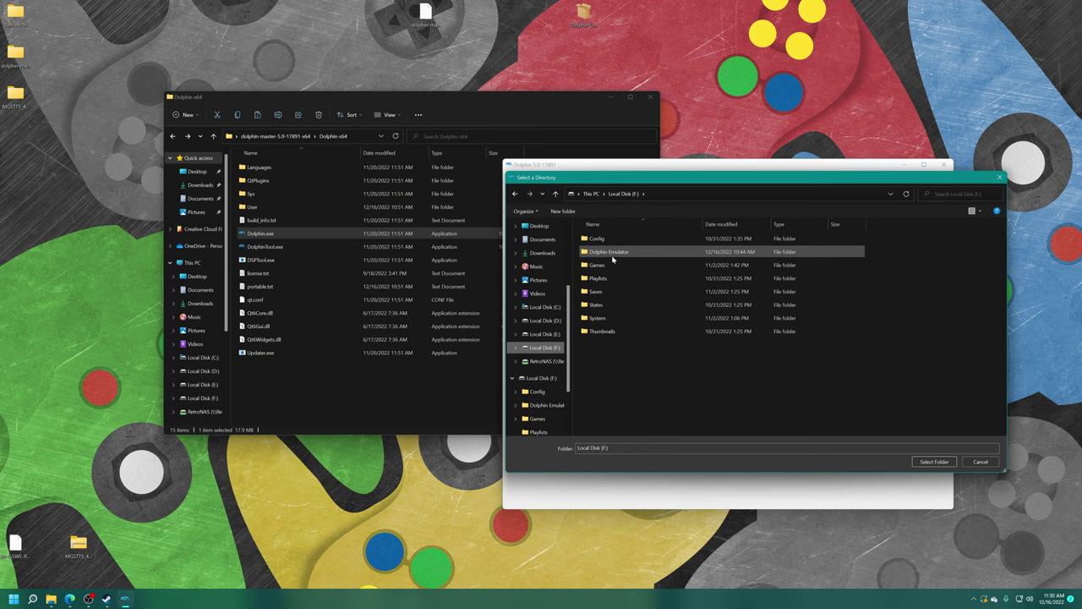
double_click(617, 262)
scroll(625, 372, "down", 1)
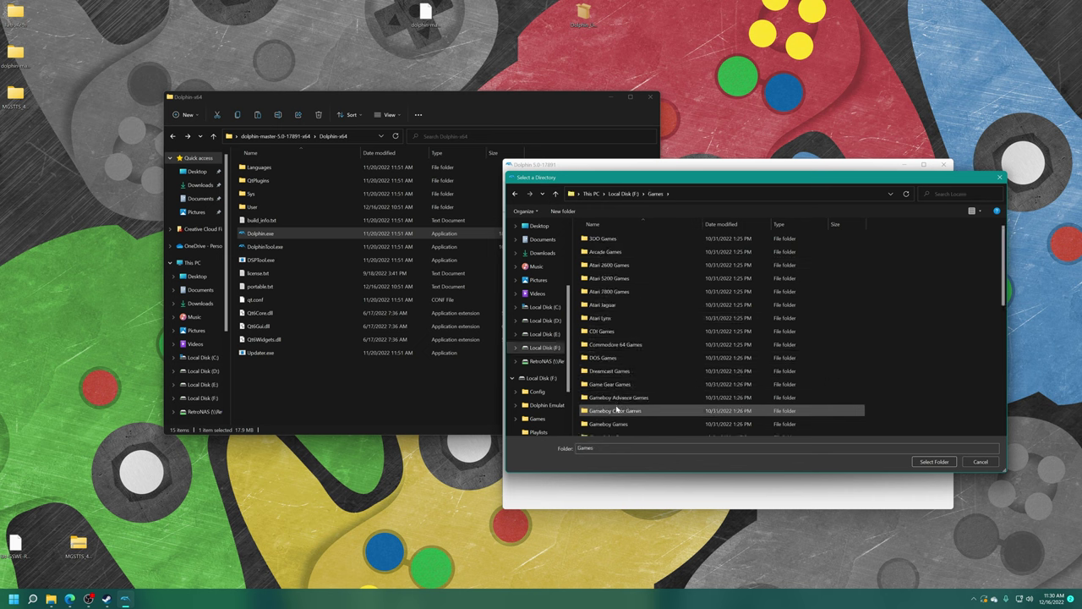
left_click(620, 407)
double_click(620, 407)
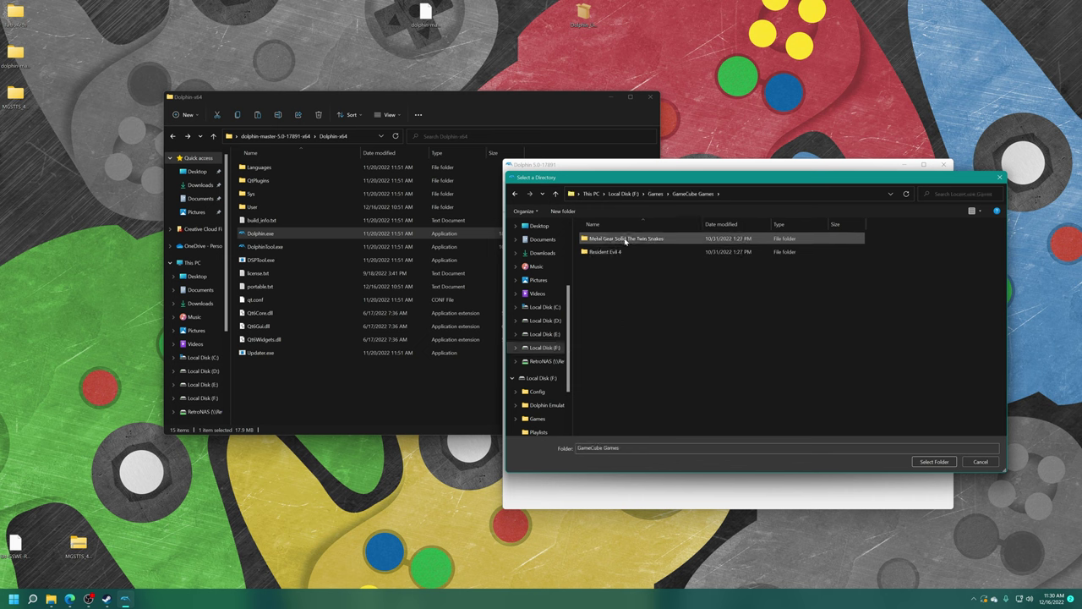
left_click(924, 461)
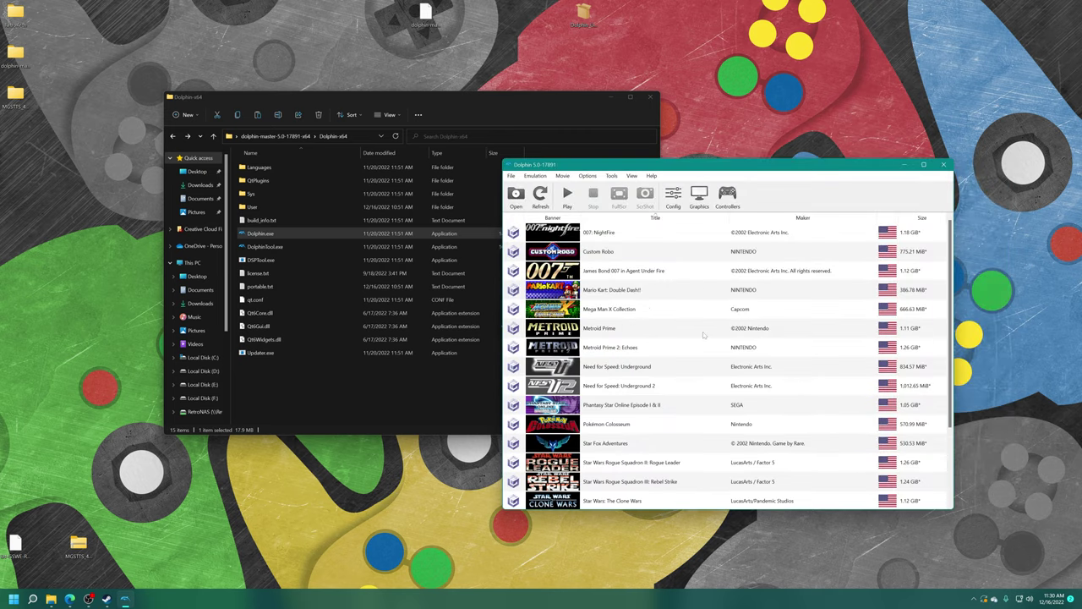
Enable the Everything Unlocked AR code in the properties of Mario Kart: Double Dash!! and close them.
right_click(631, 293)
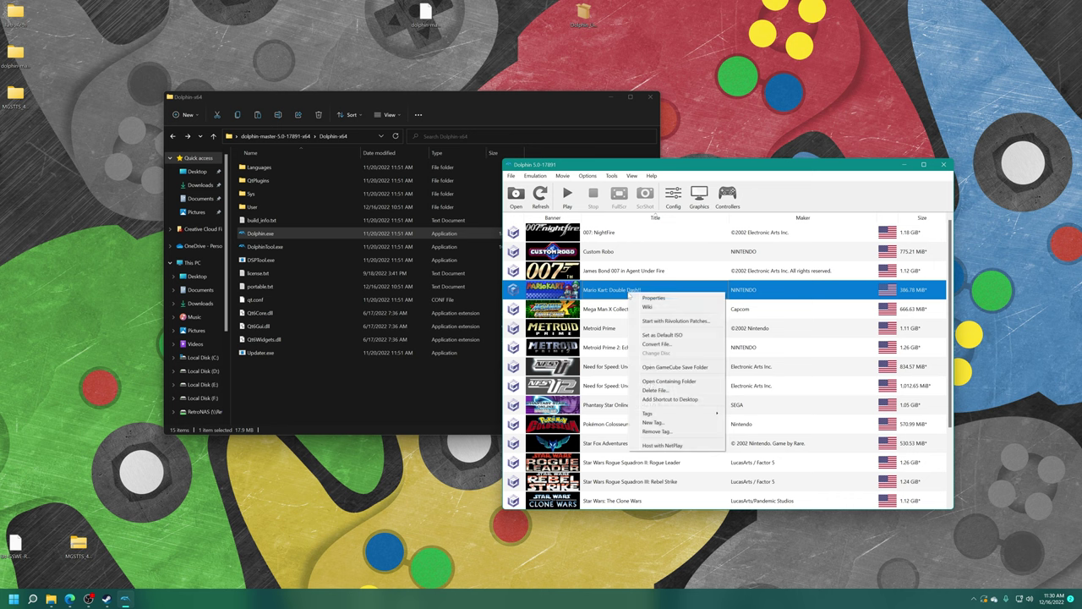
left_click(649, 298)
left_click(695, 181)
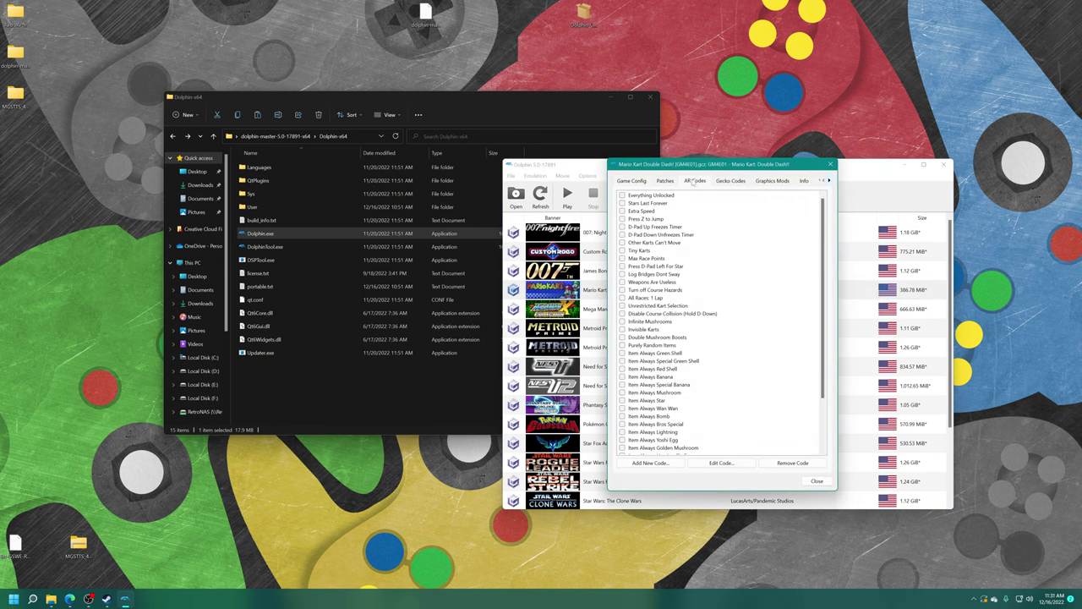
left_click(622, 196)
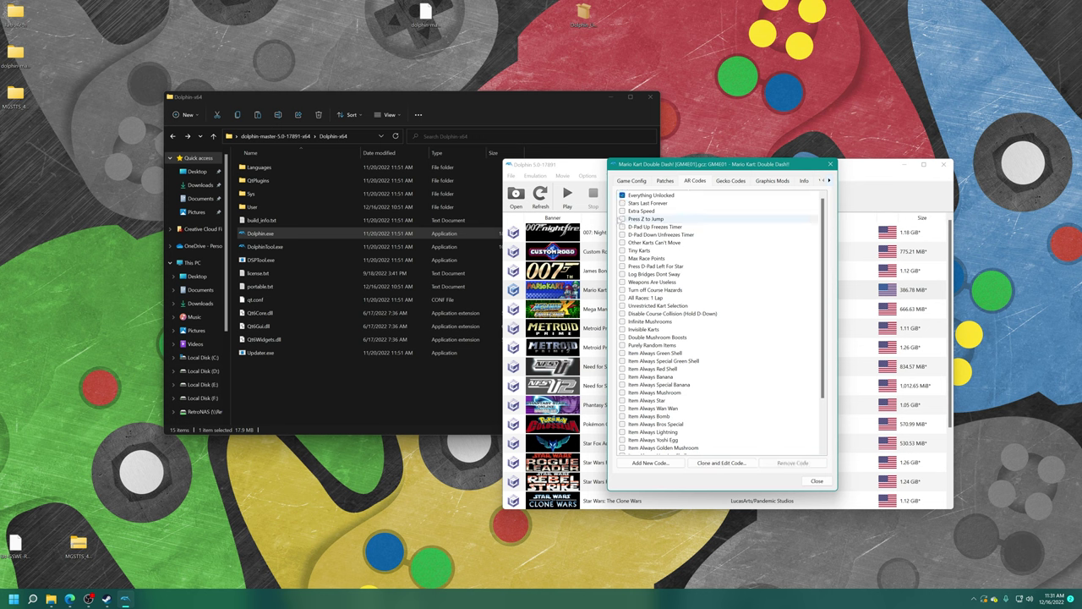
scroll(670, 197, "down", 3)
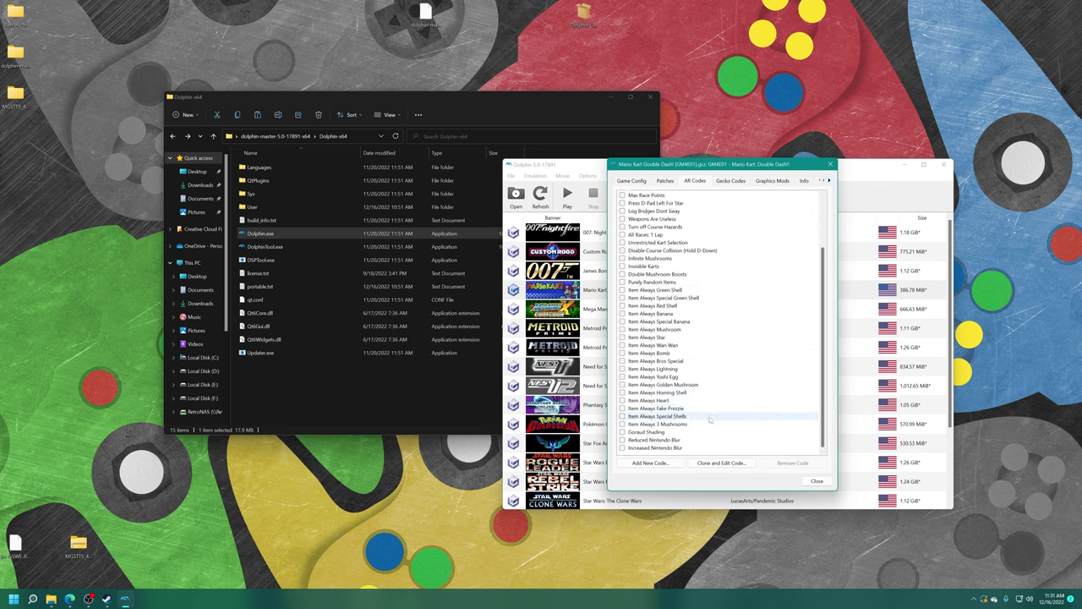
left_click(813, 482)
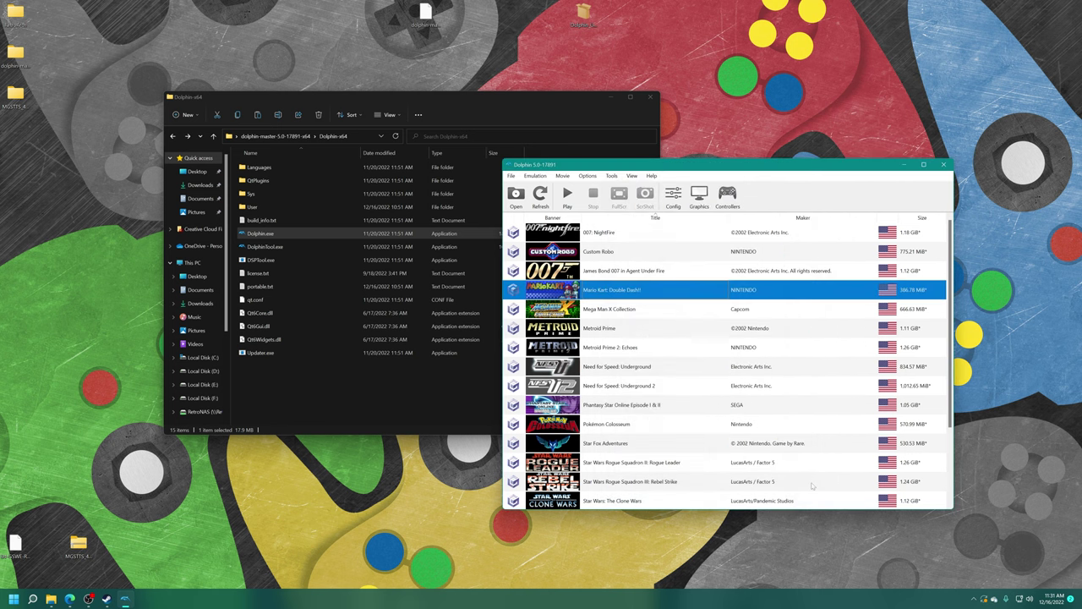
right_click(684, 290)
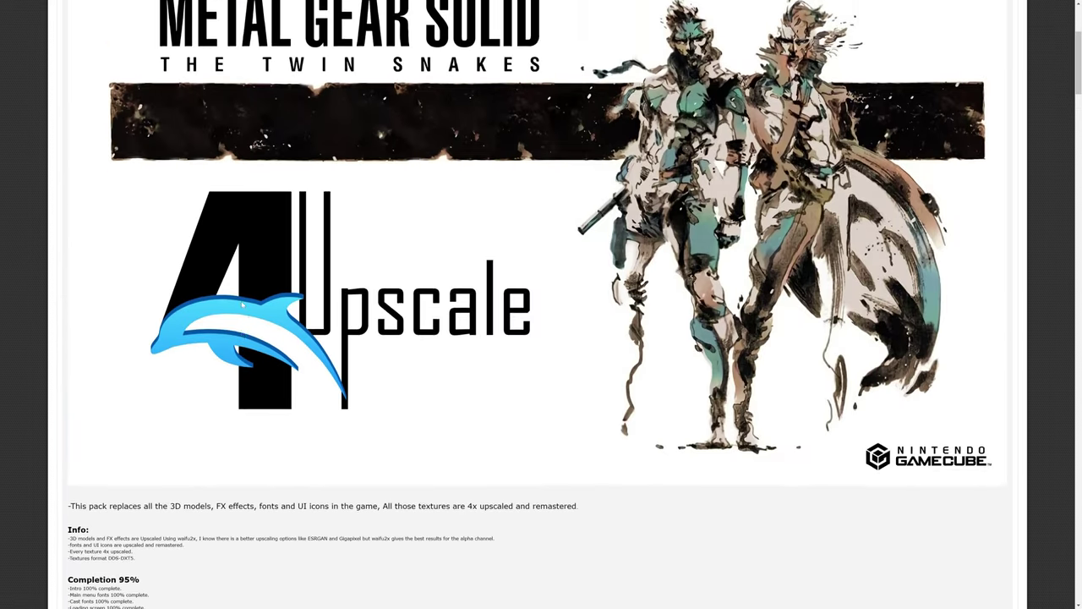
In the browser, copy the five-line USA Widescreen Gecko code from the Twin Snakes texture pack page.
scroll(175, 329, "down", 8)
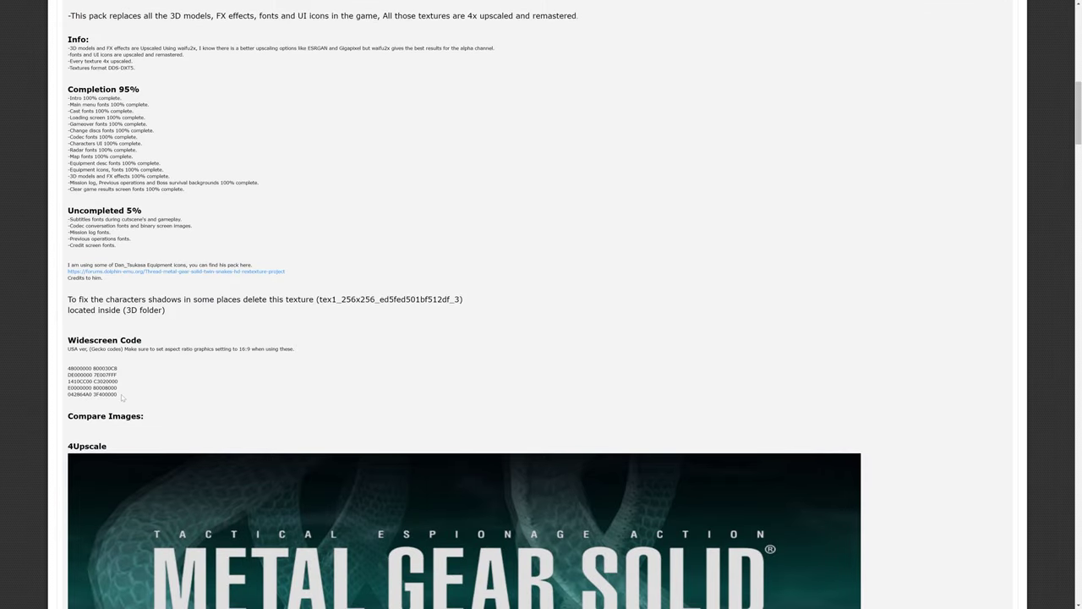
left_click_drag(121, 396, 70, 367)
right_click(72, 366)
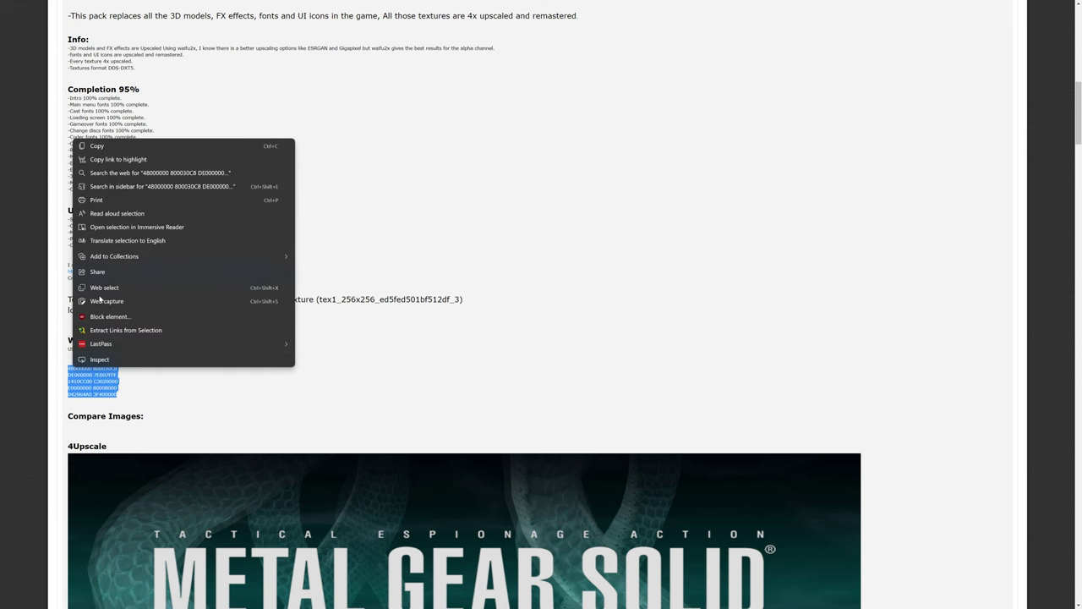
left_click(97, 145)
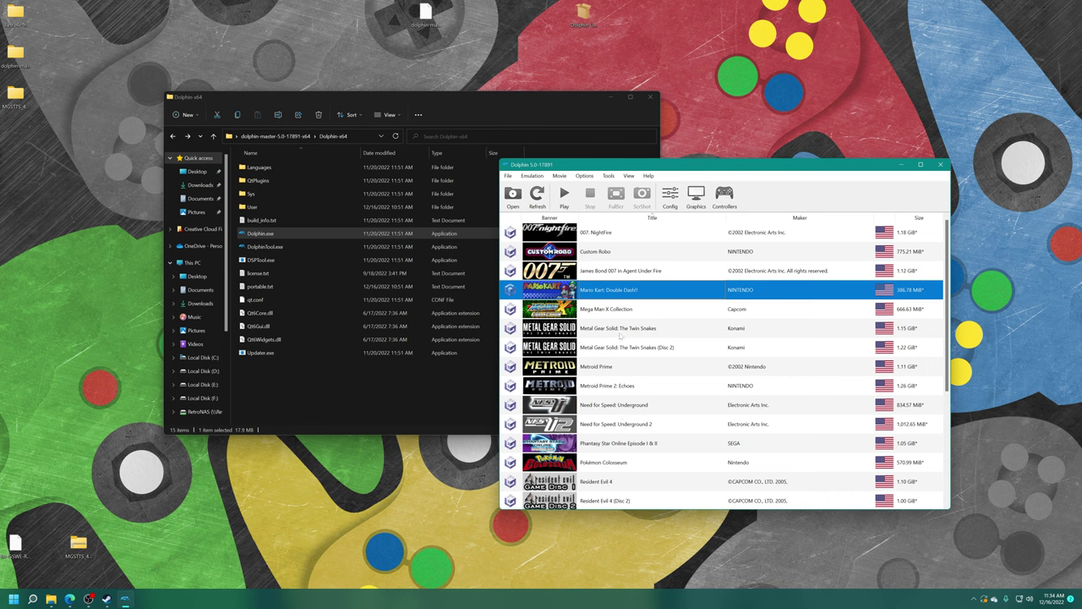
Add a Gecko code named Widescreen to Metal Gear Solid: The Twin Snakes disc 1 and paste in the copied code lines.
right_click(622, 329)
left_click(643, 339)
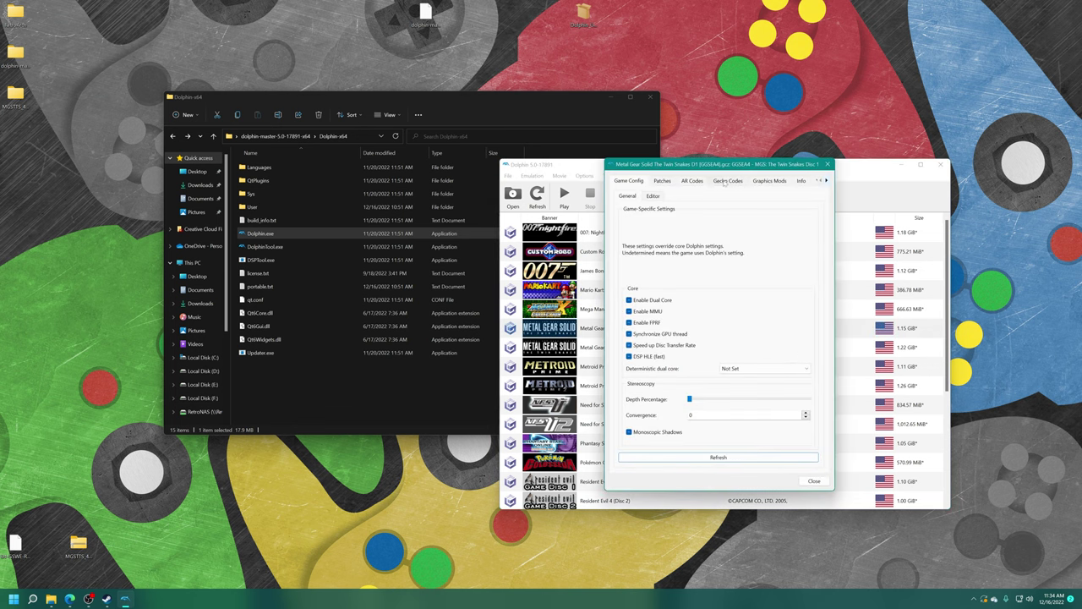
left_click(724, 181)
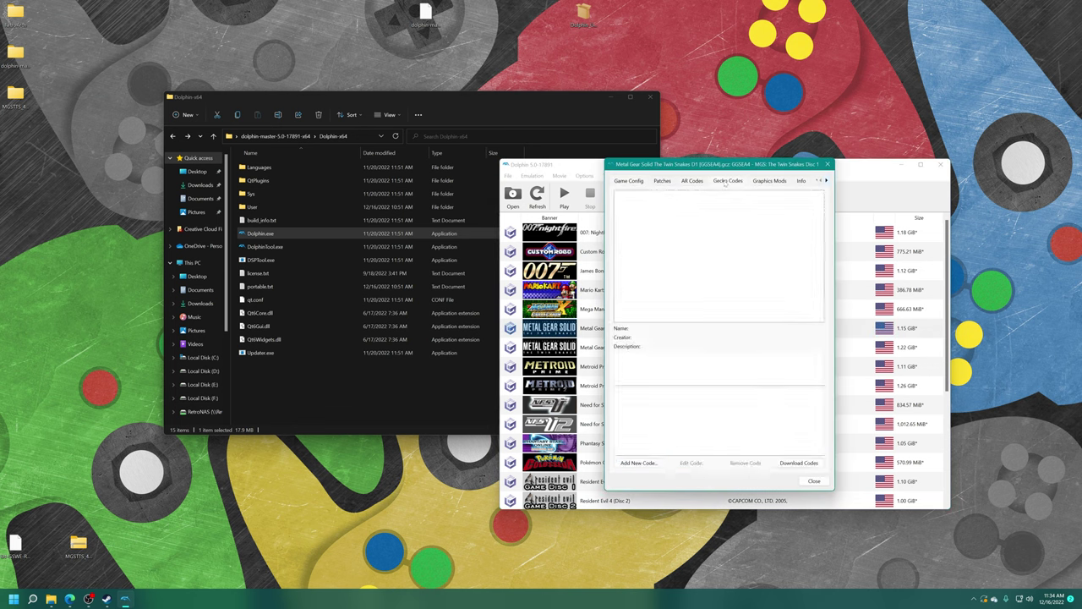
left_click(649, 463)
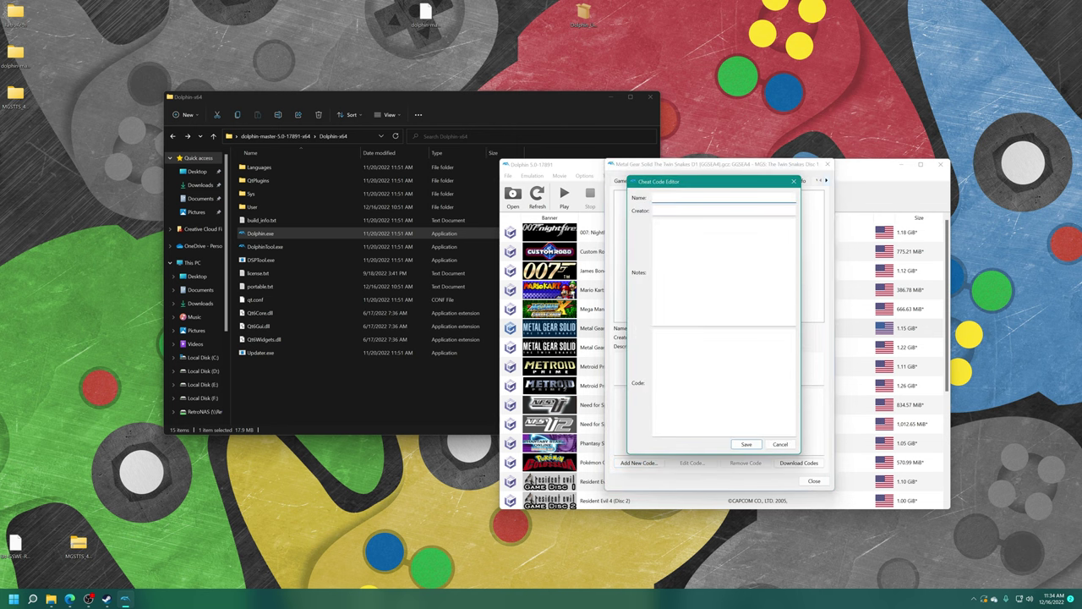
type("Widescreen")
left_click(675, 354)
right_click(675, 354)
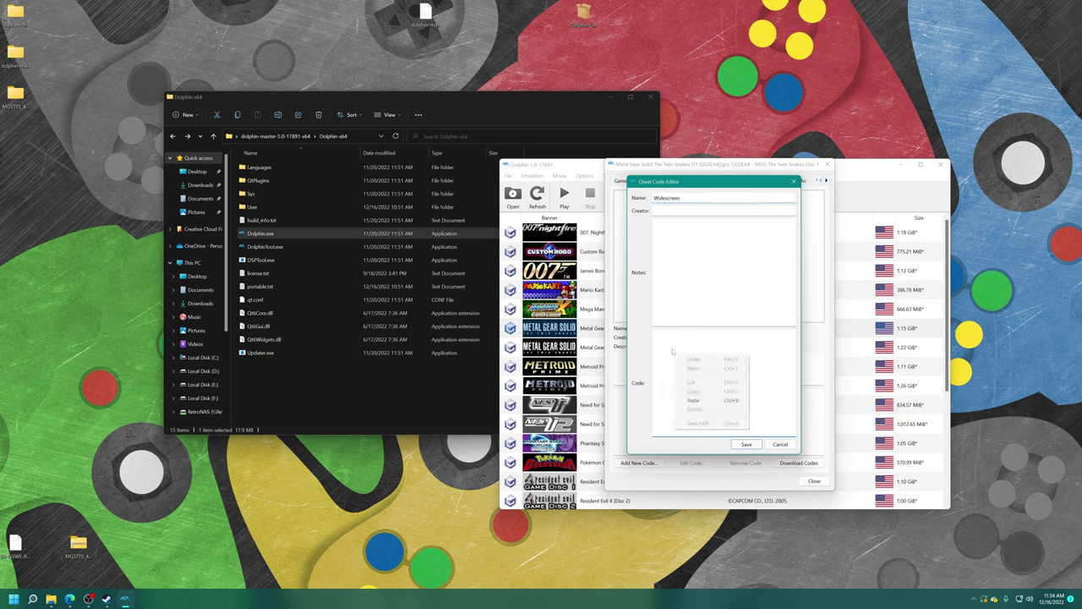
left_click(701, 402)
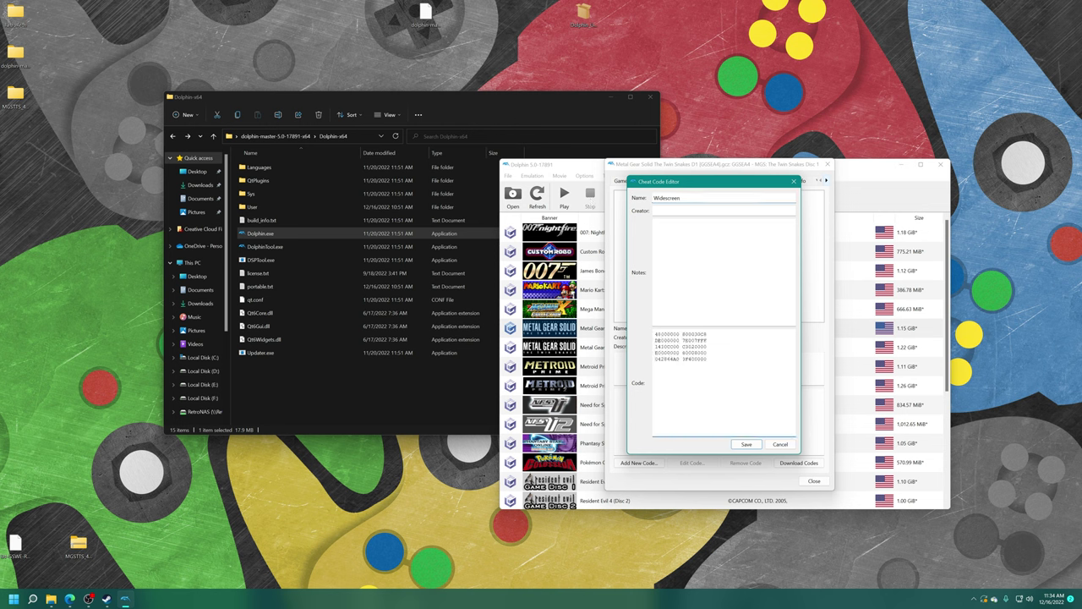
Save the code with the note "Makes game widescreen", enable it for the game, and close Dolphin.
left_click(655, 225)
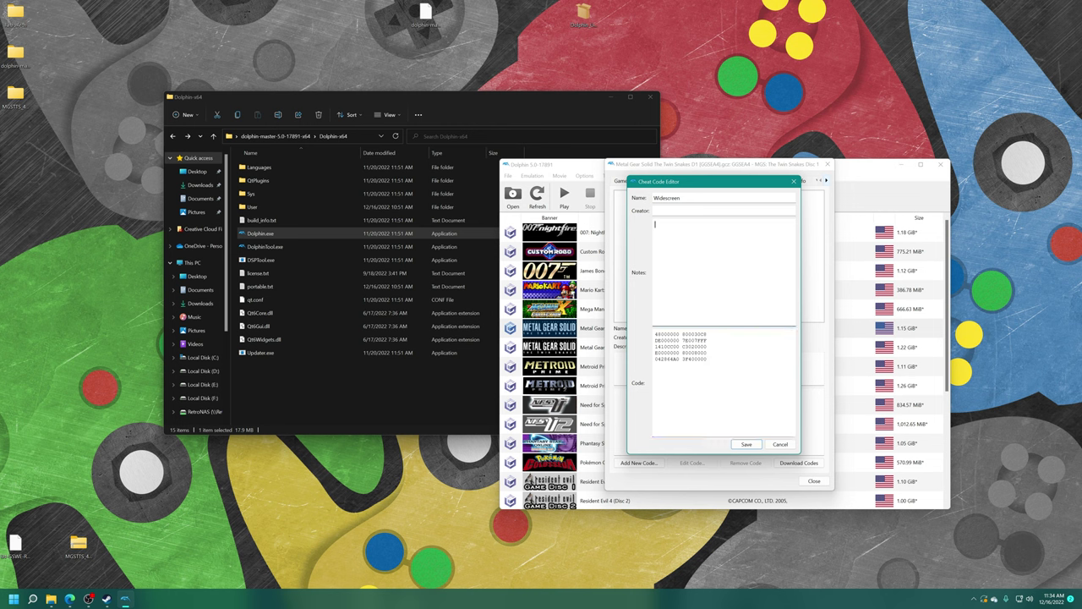
type("Makes game widescreen")
left_click(748, 445)
left_click(619, 195)
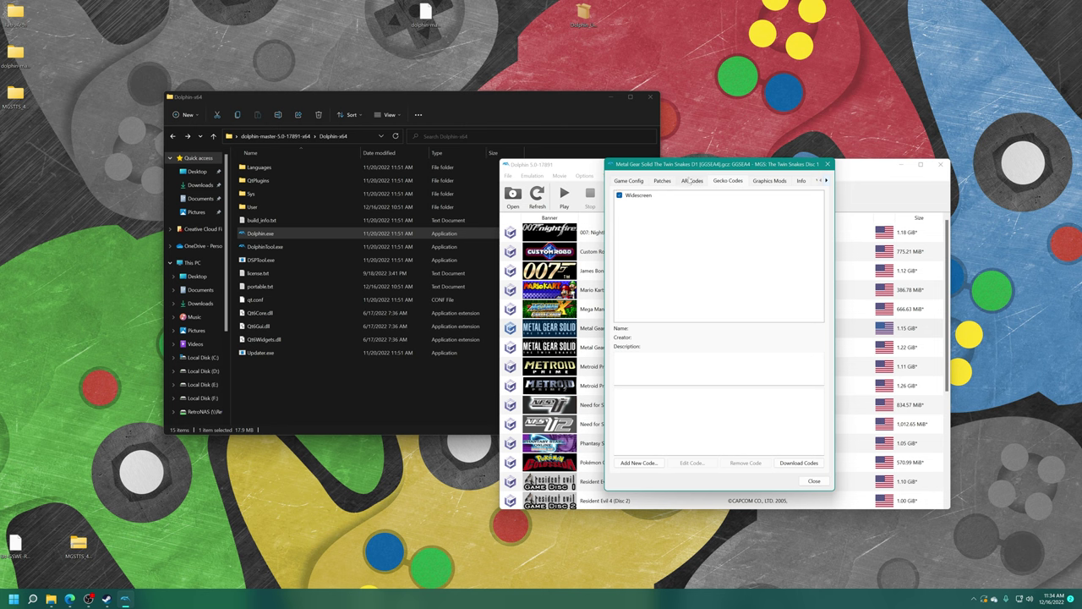
left_click(636, 181)
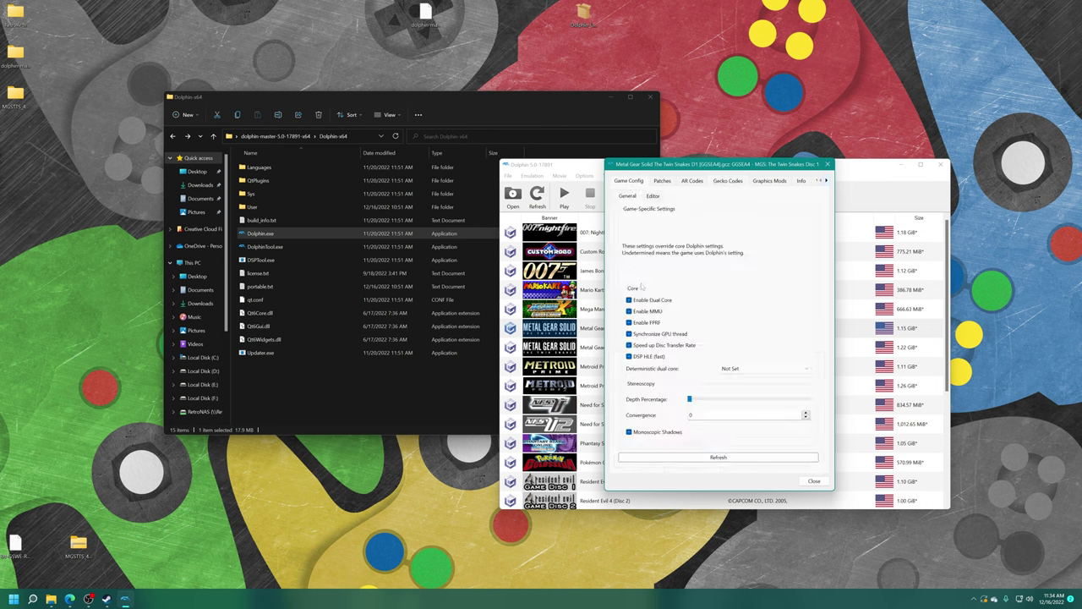
left_click(813, 480)
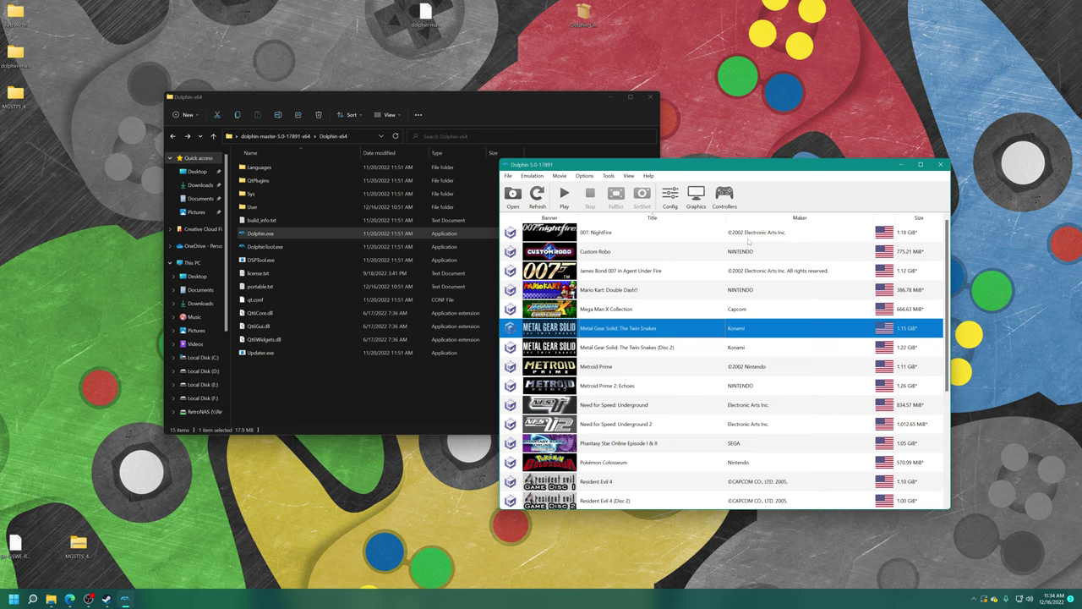
left_click(938, 165)
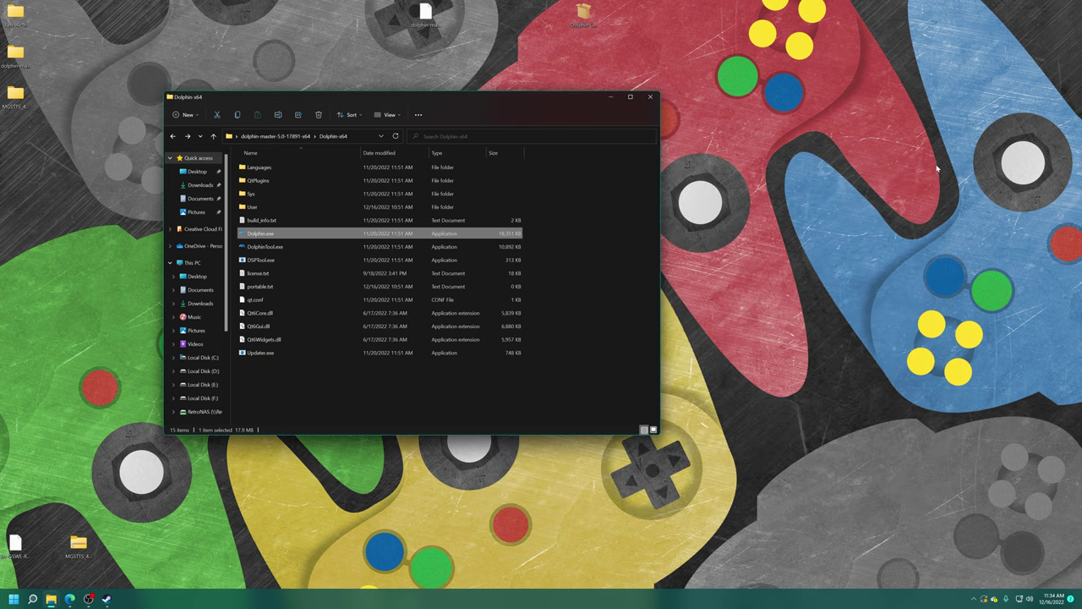
Copy all folders from the portable Dolphin's User folder over those in the Dolphin Emulator folder on the F: drive.
double_click(300, 208)
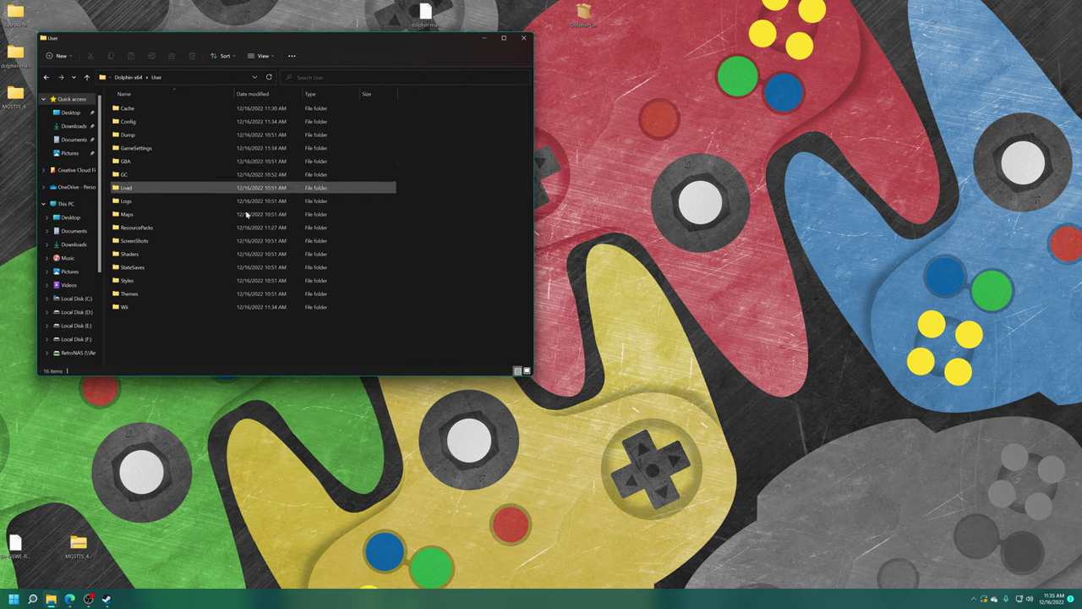
mouse_move(53, 600)
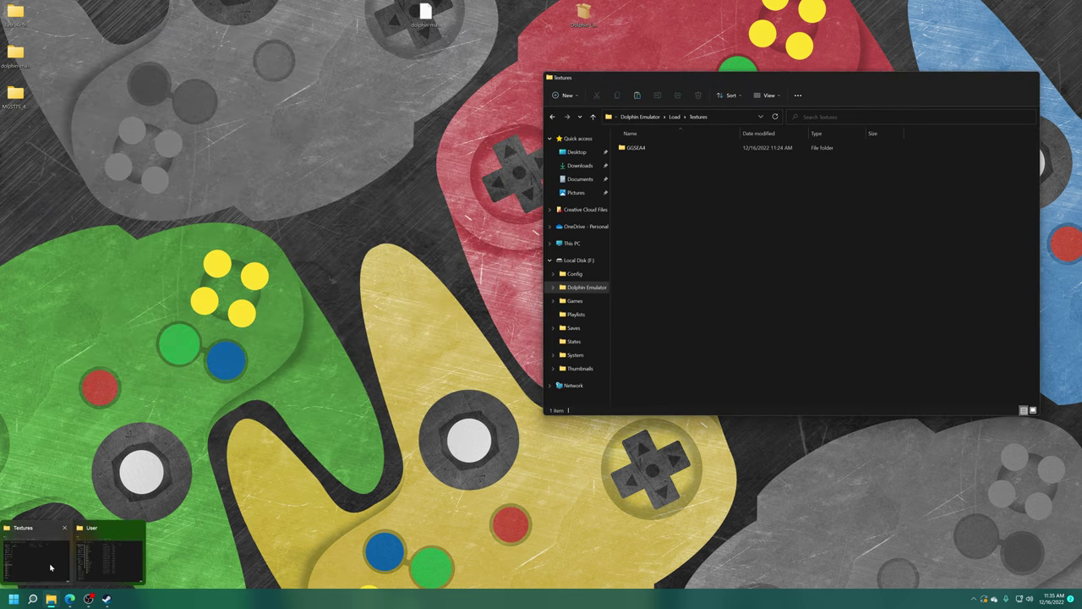
left_click(51, 568)
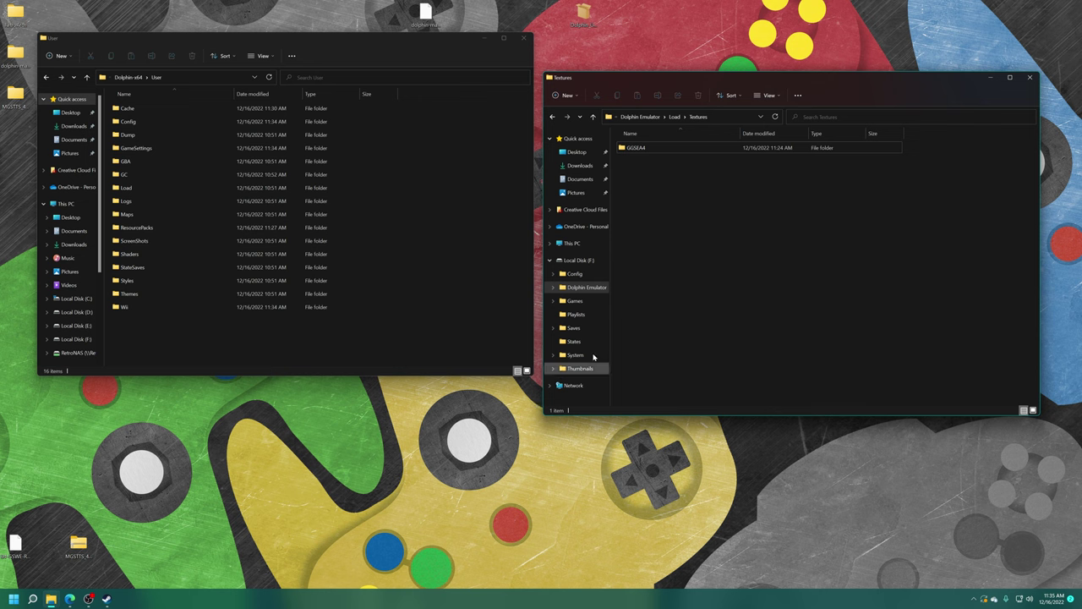
key("alt+Up")
key("alt+Up")
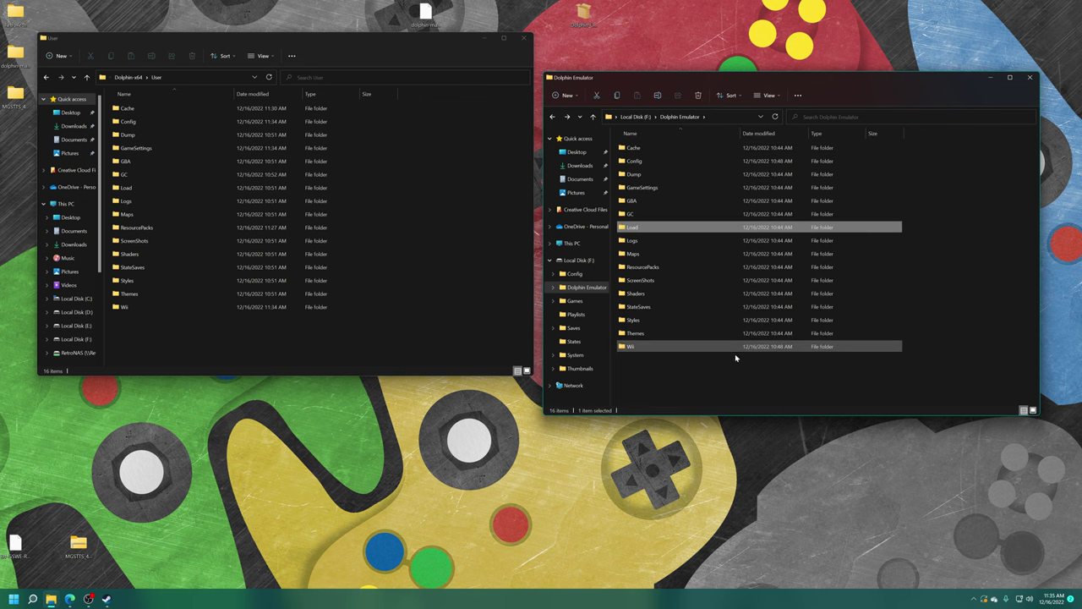
left_click(730, 374)
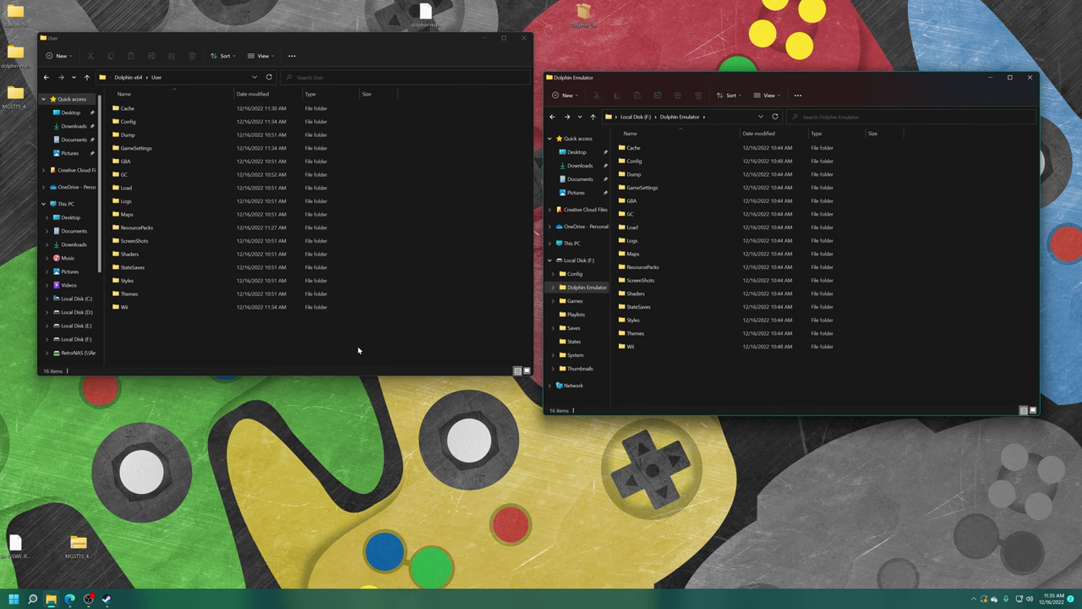
left_click_drag(157, 336, 930, 224)
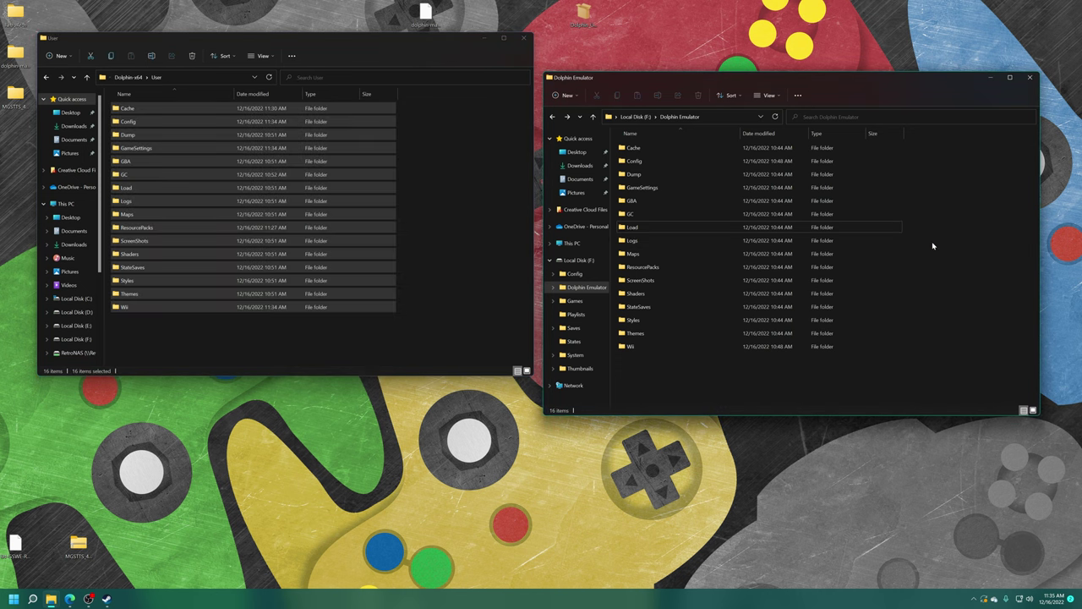
left_click(533, 269)
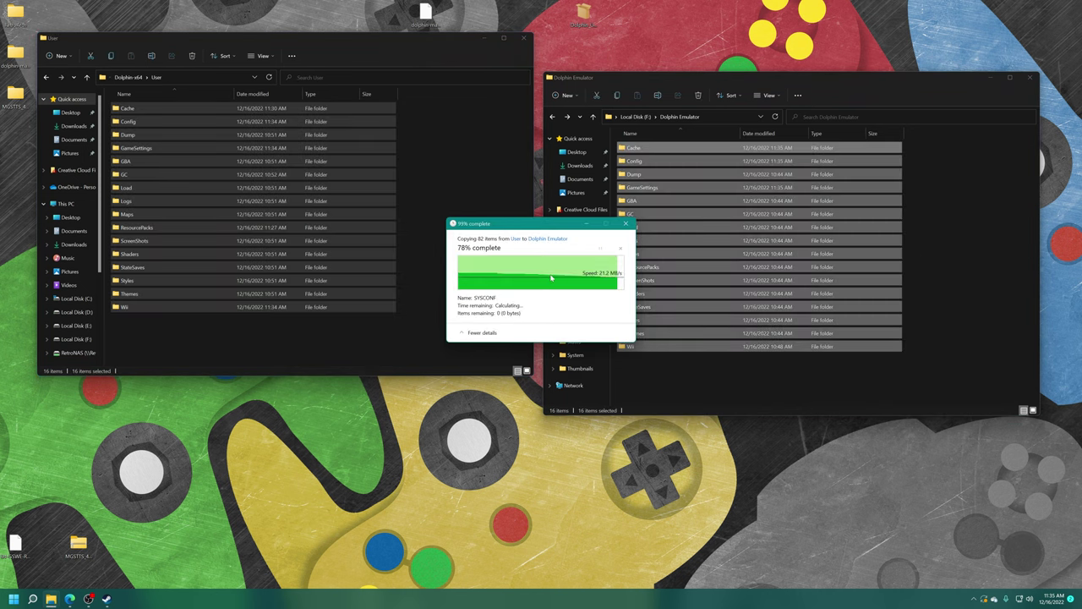
left_click(680, 389)
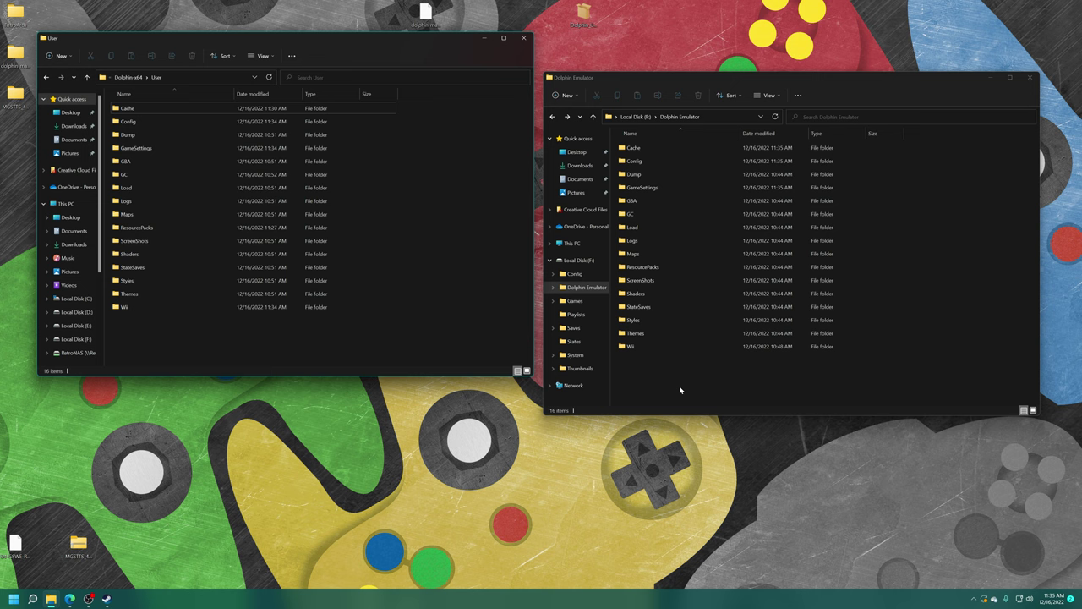
Open the Config folder inside Dolphin Emulator on the F: drive and make Dolphin.ini read-only.
double_click(642, 164)
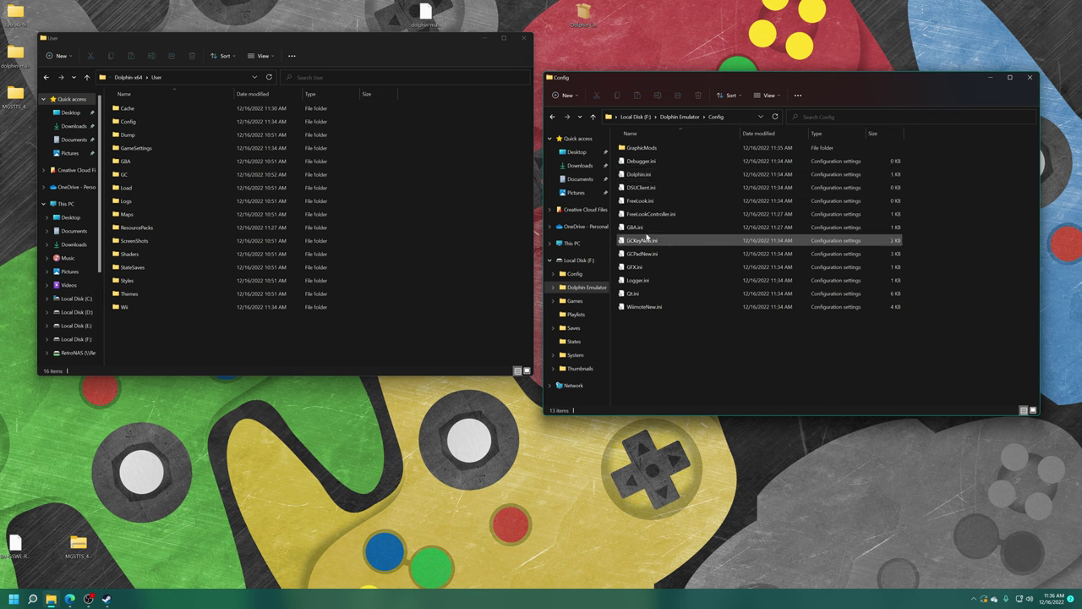
left_click(640, 177)
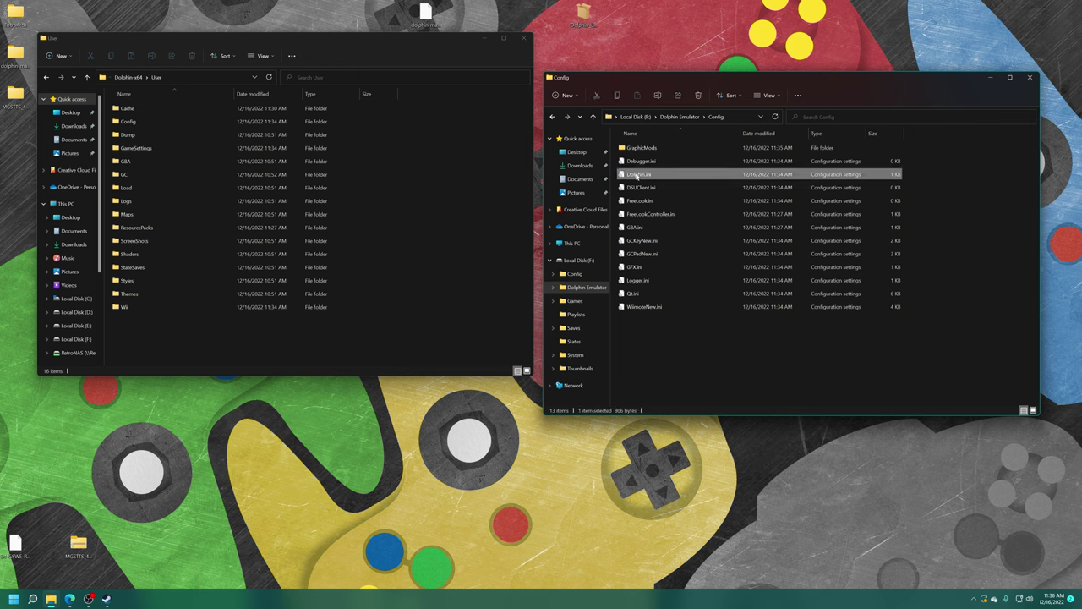
right_click(659, 177)
left_click(683, 342)
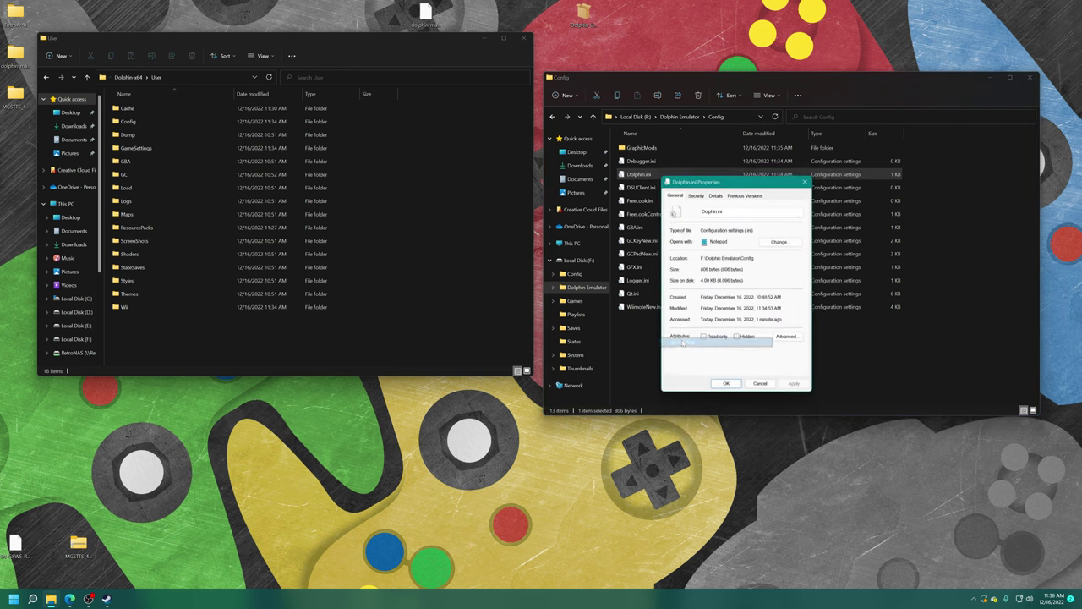
left_click(704, 337)
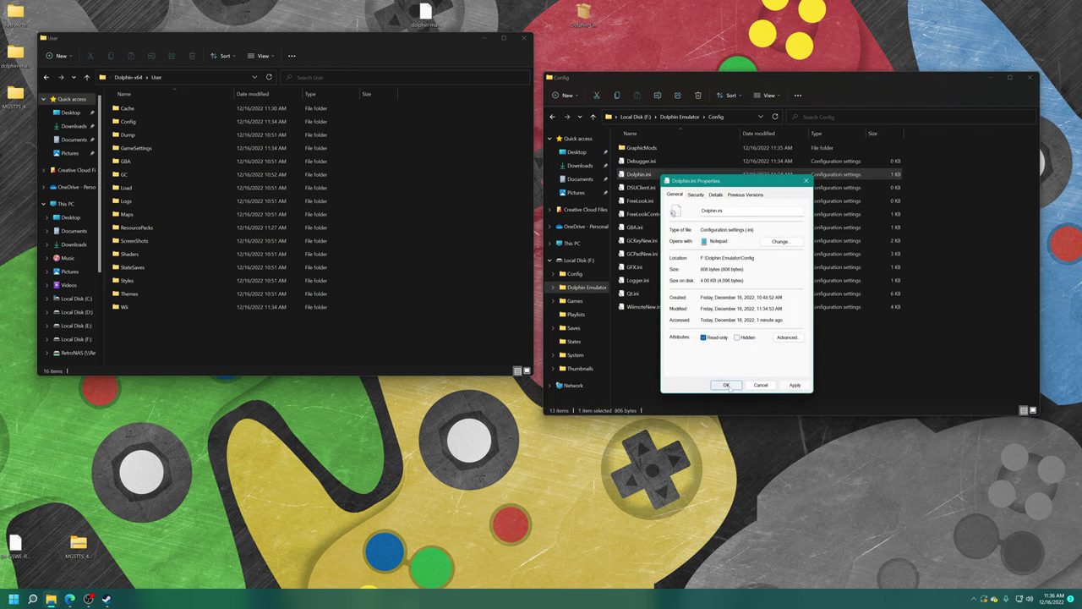
left_click(726, 385)
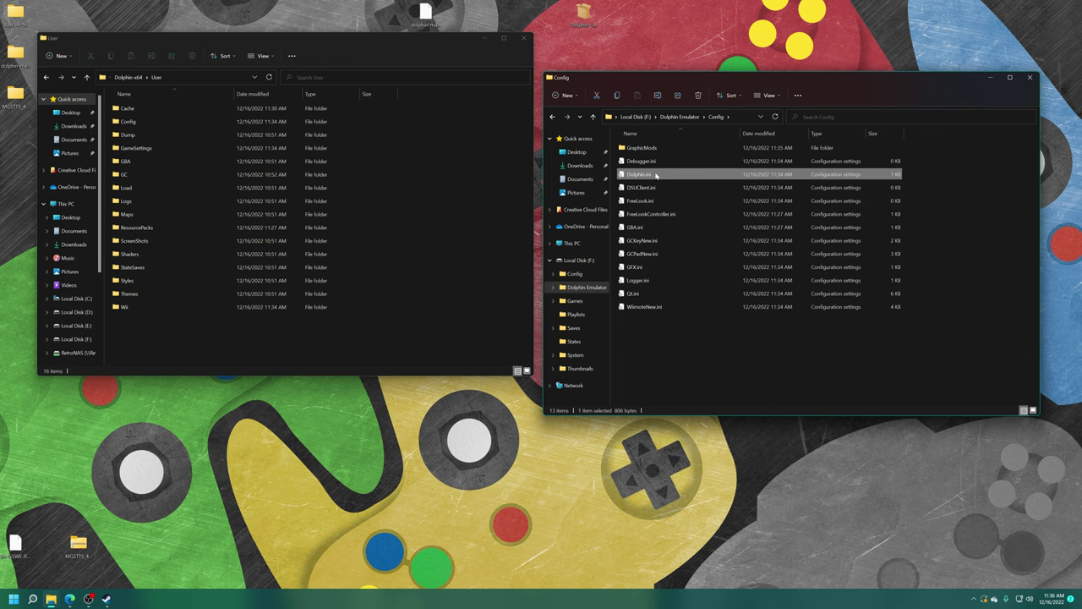
Apply the Read-only attribute to Dolphin.ini again and close both File Explorer windows.
right_click(643, 176)
left_click(681, 333)
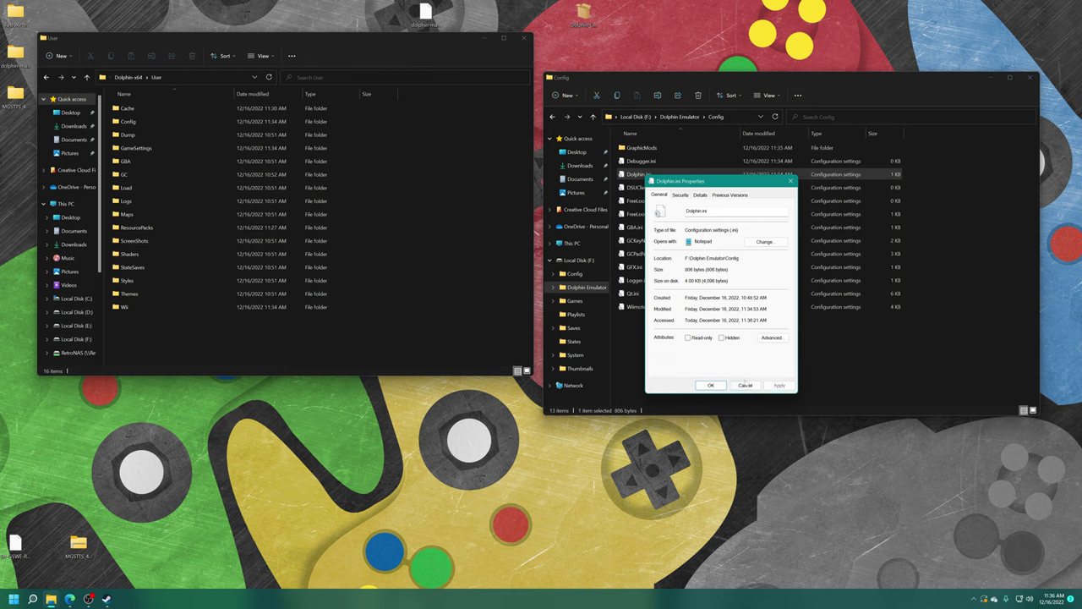
left_click(687, 337)
left_click(779, 385)
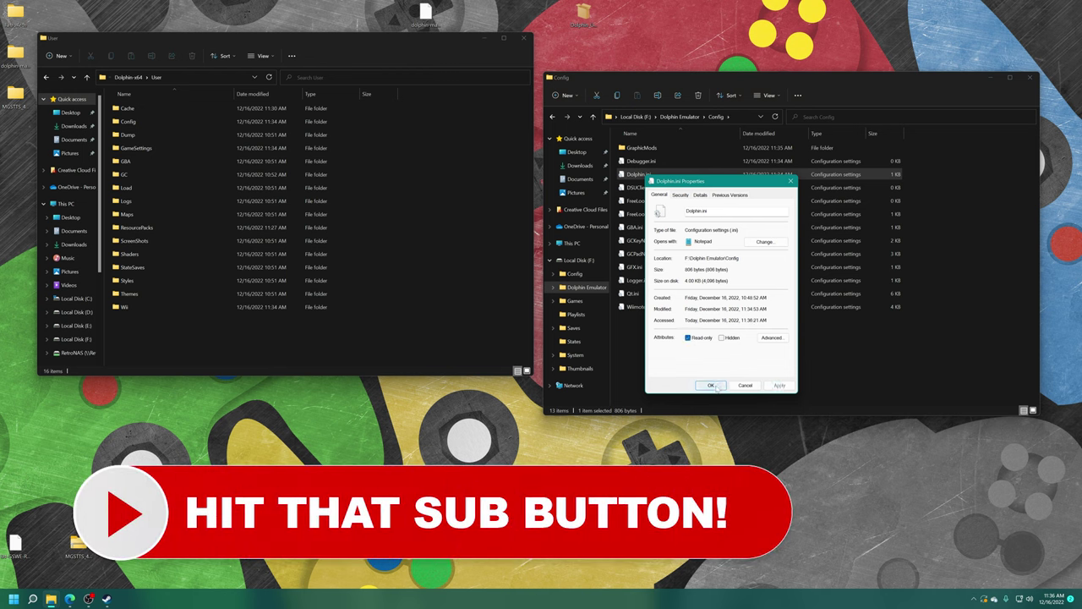
left_click(715, 386)
left_click(702, 359)
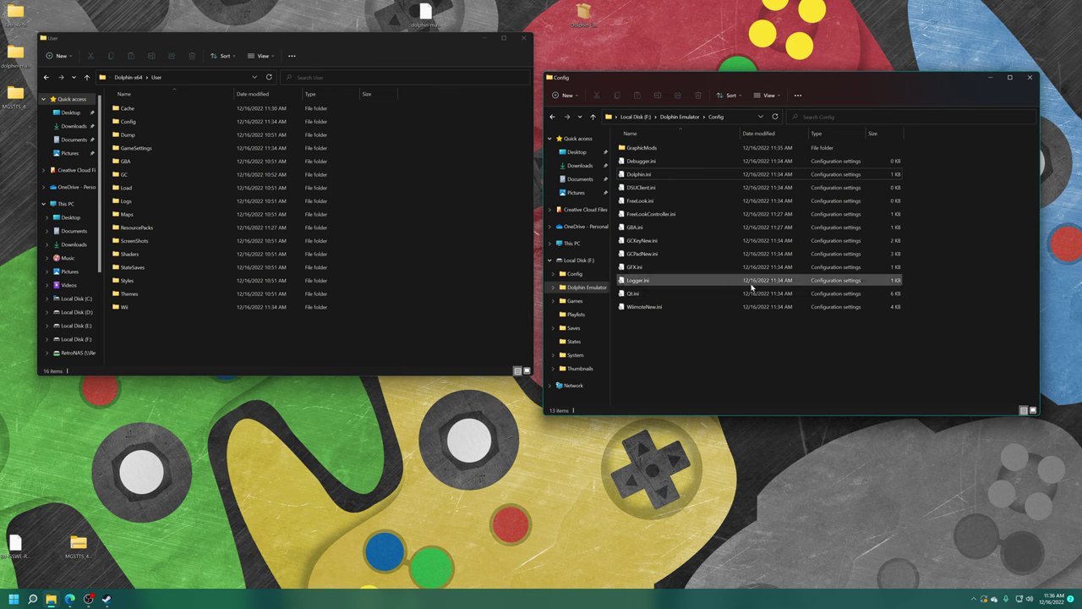
left_click(1029, 79)
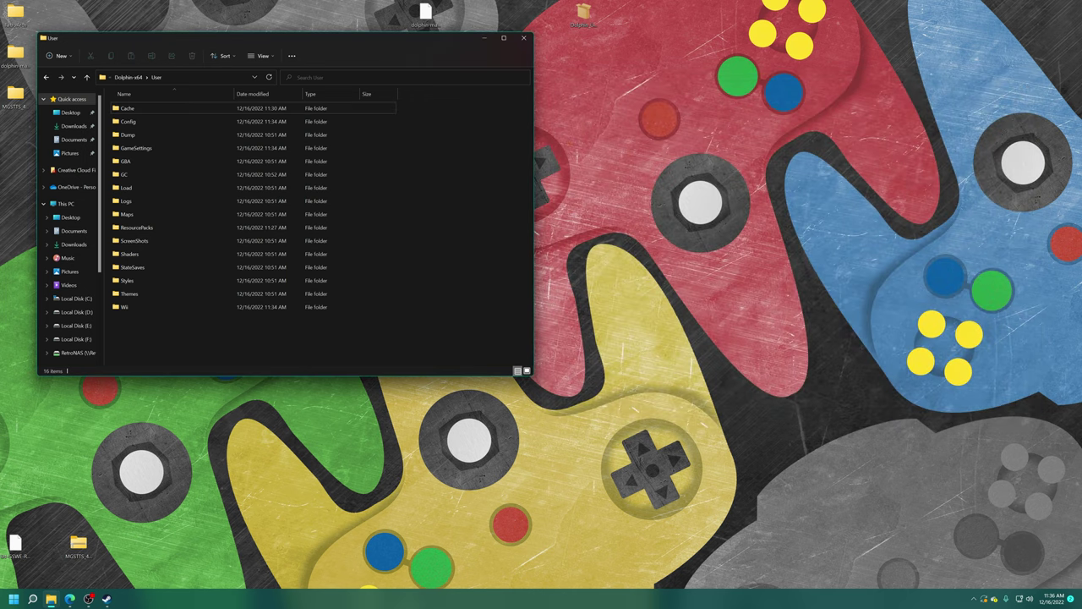
left_click(524, 37)
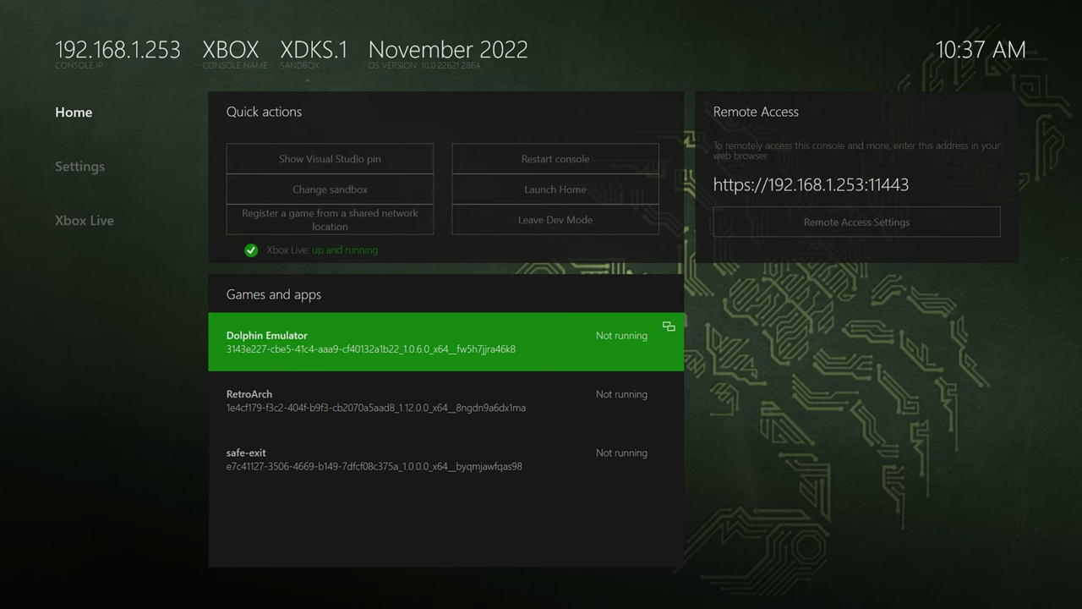
Launch Dolphin Emulator from the Xbox developer home and load New Super Mario Bros. Wii from Games > Nintendo Wii on the E: drive.
key("Return")
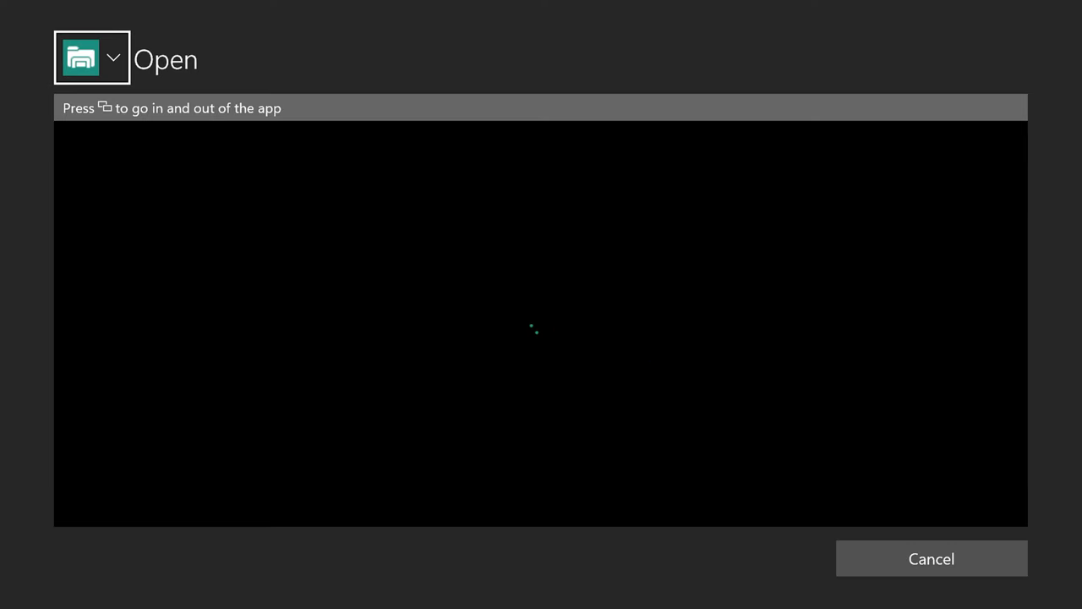
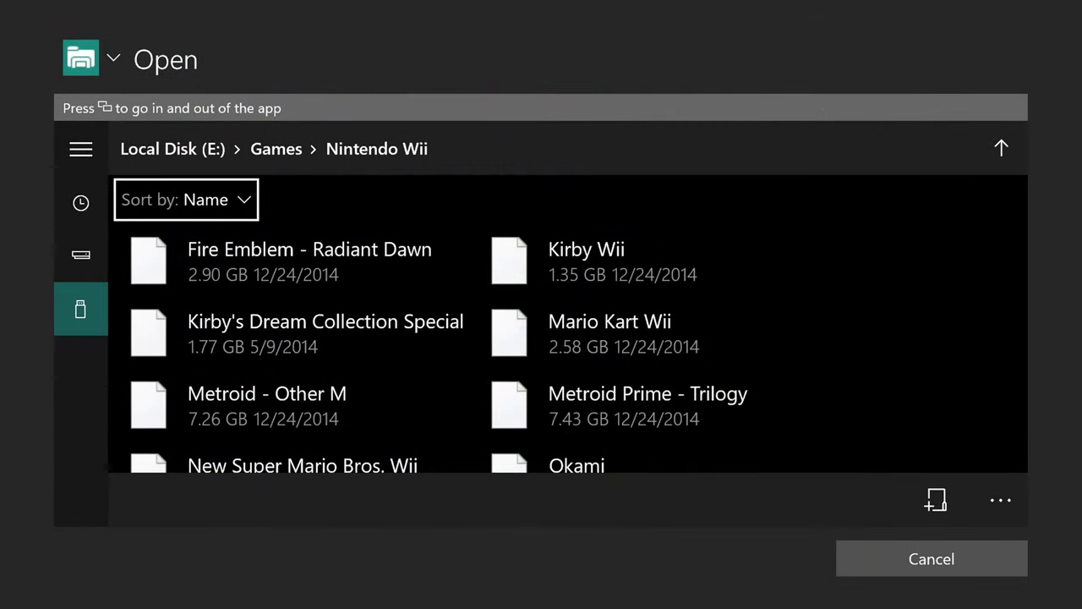
key("Down")
key("Down")
key("Down")
key("Down")
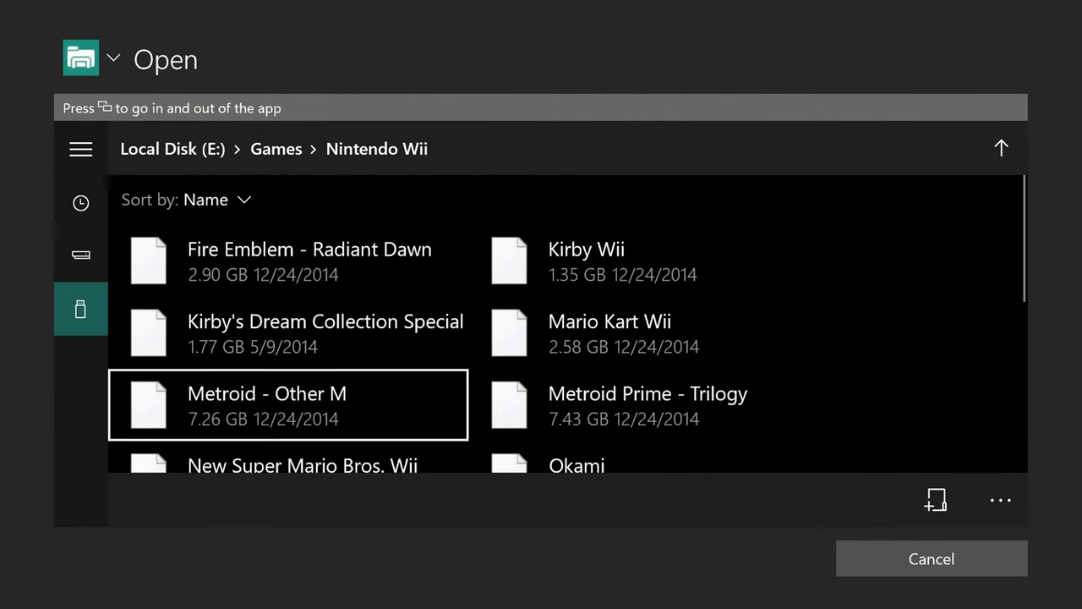
key("Up")
key("Up")
key("Down")
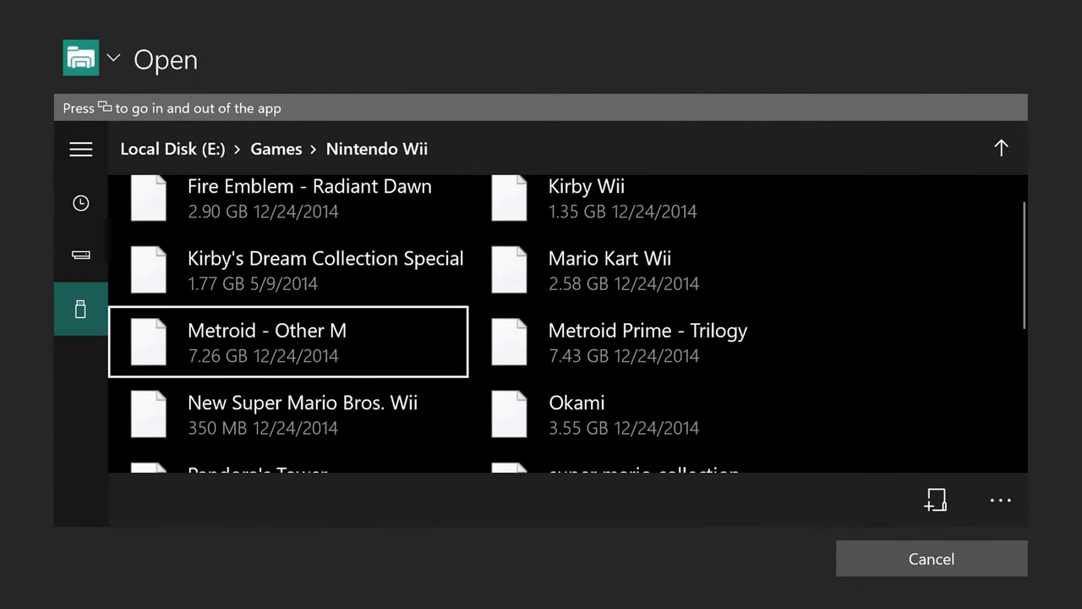
key("Down")
key("Down")
key("Up")
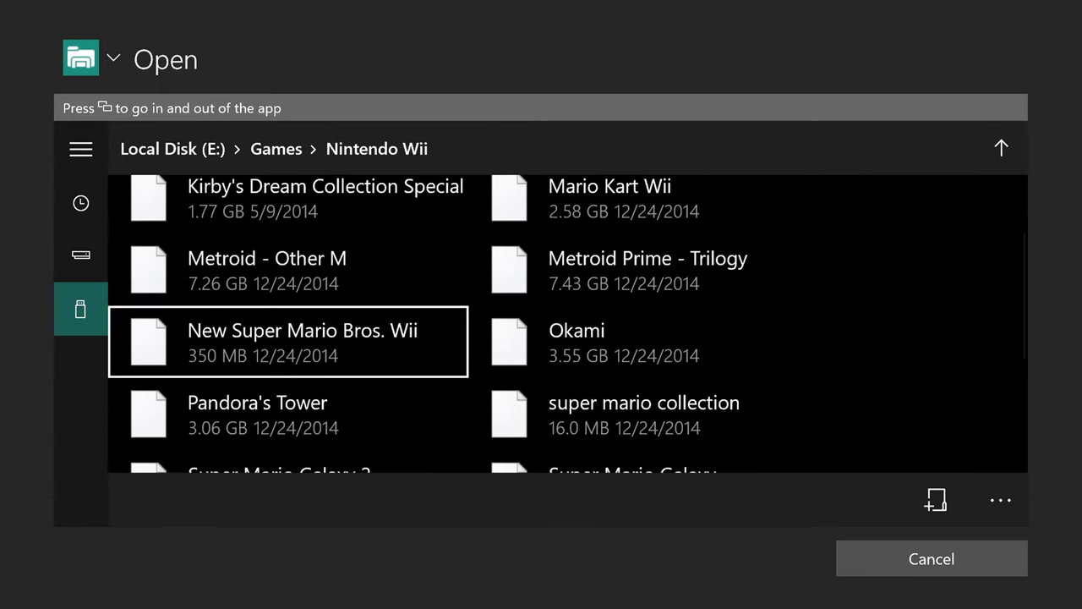
key("Return")
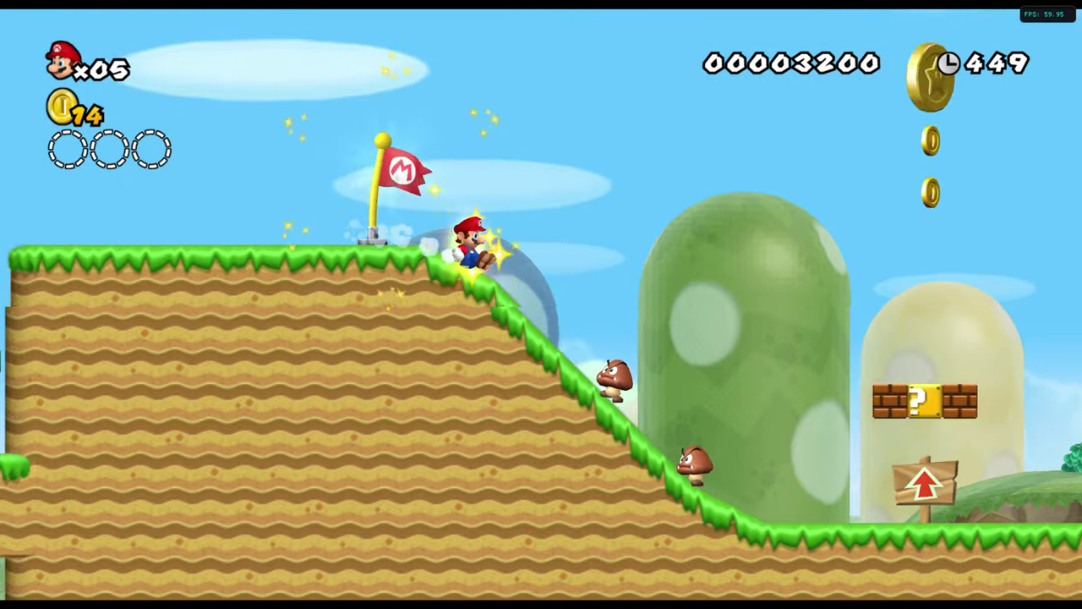
key("Right")
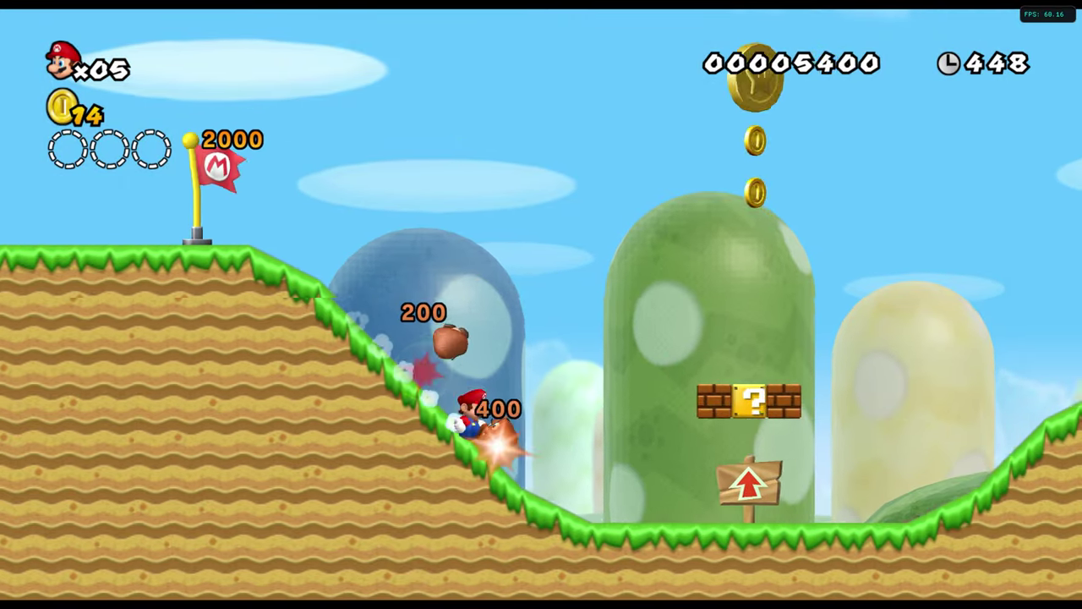
key("Left")
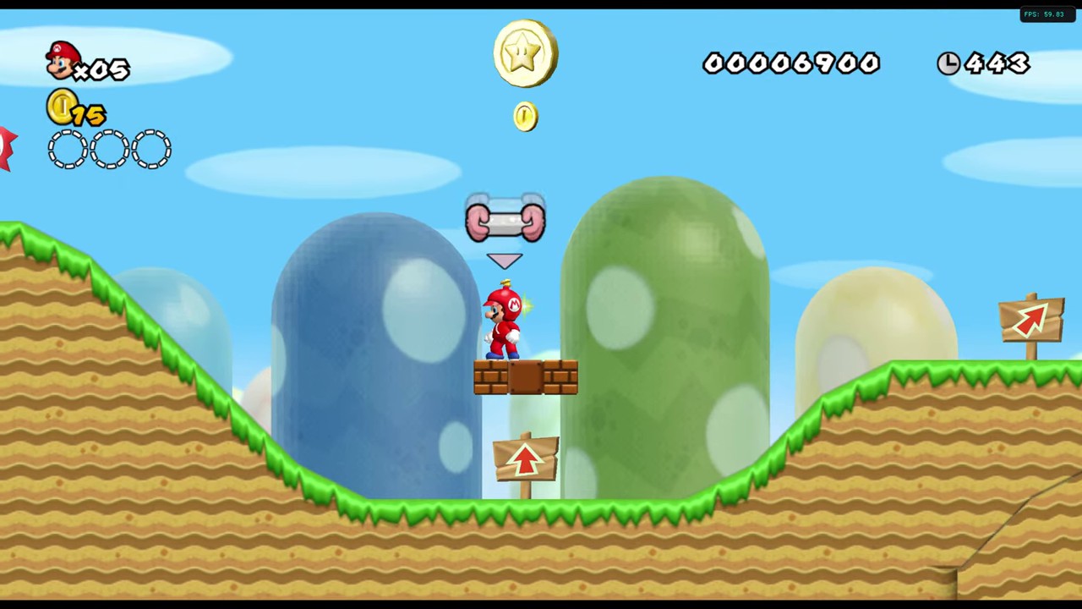
key("Right")
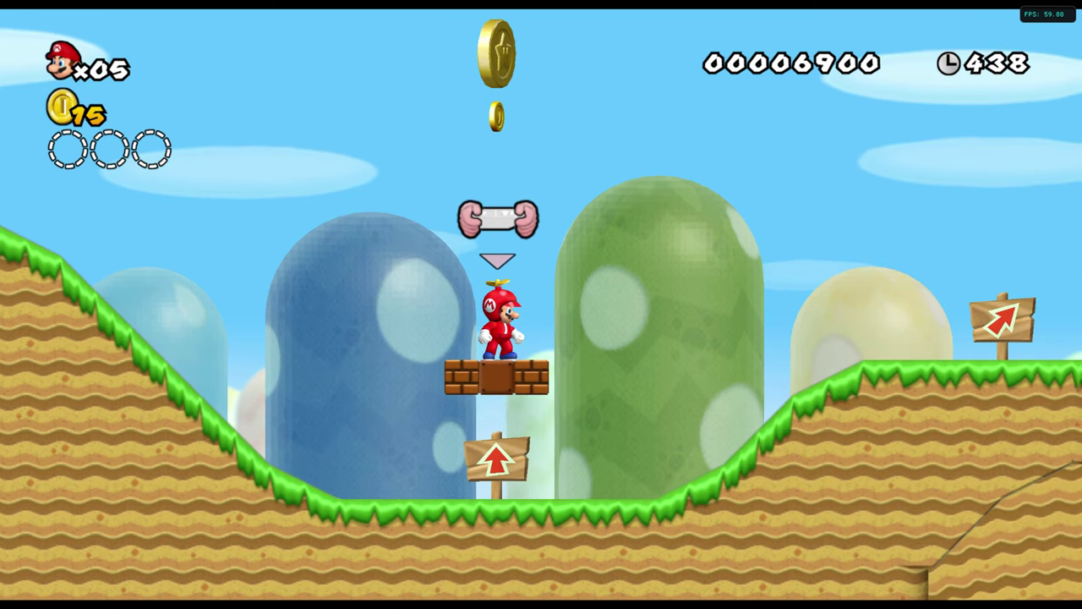
key("space")
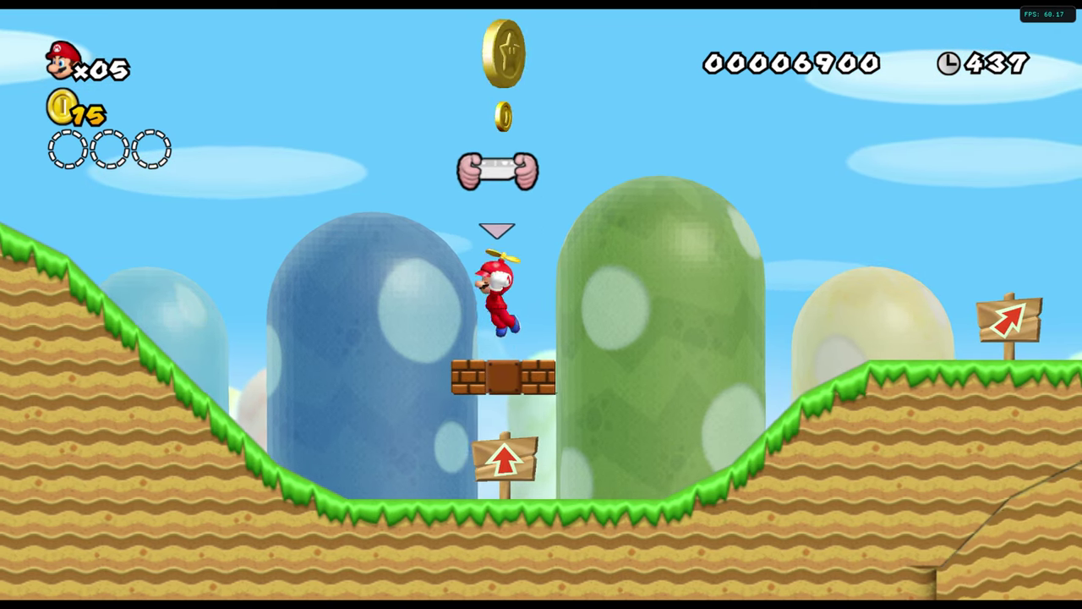
key("Left")
key("Right")
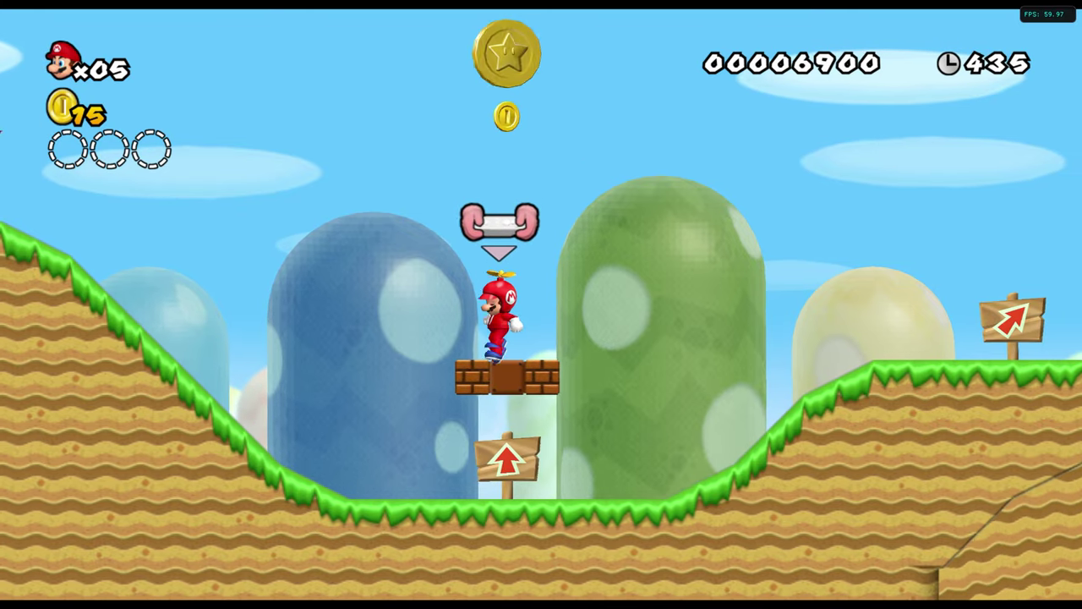
key("space")
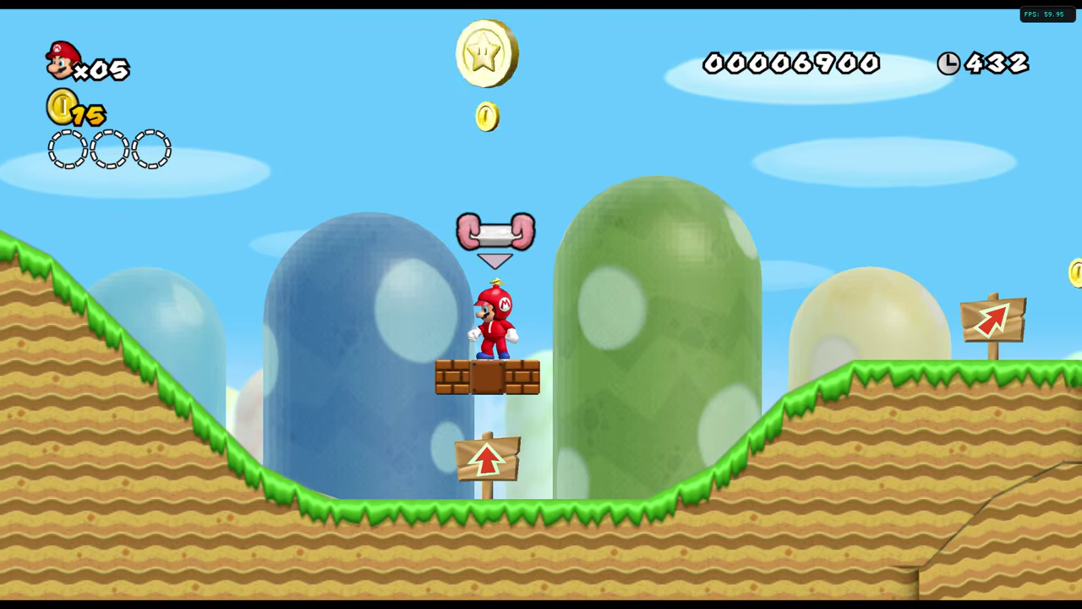
key("space")
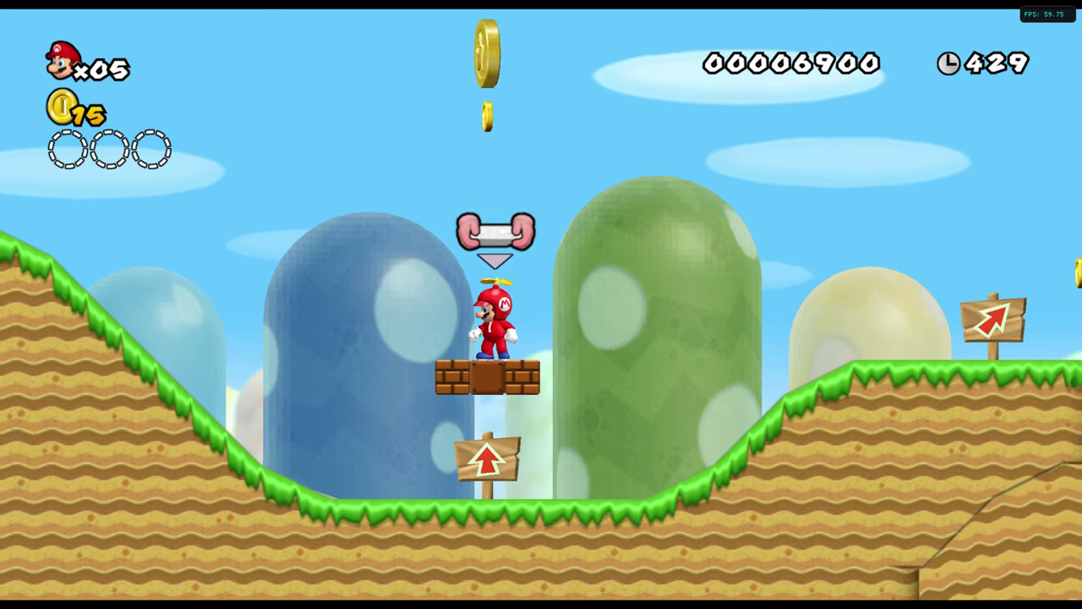
key("Right")
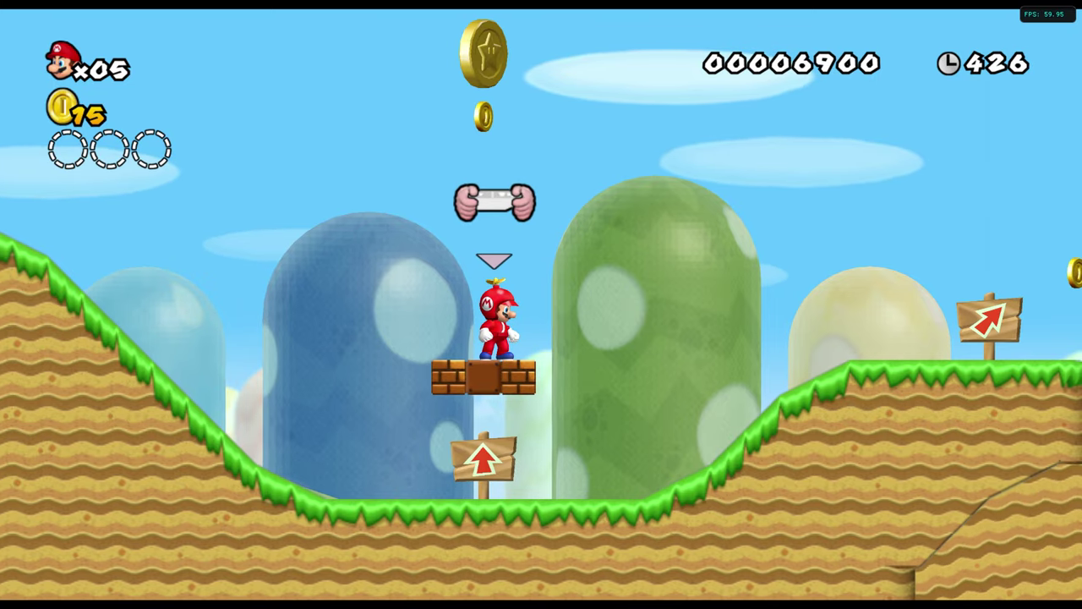
key("space")
key("space")
key("space")
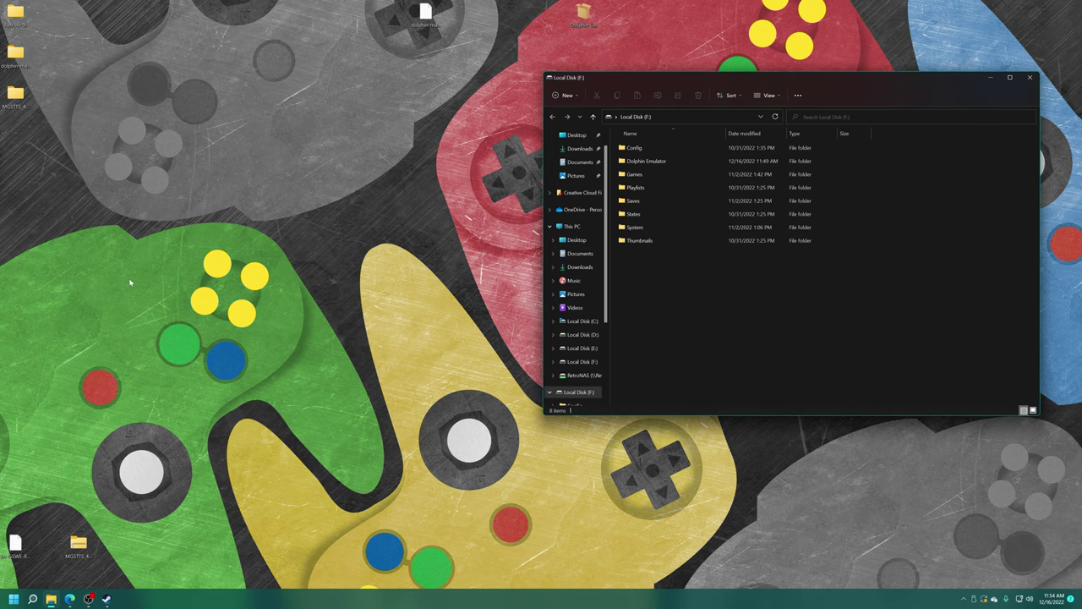
Launch Dolphin.exe from the Dolphin-x64 folder inside dolphin-master-5.0-17891-x64 and review the Show FPS option in its graphics configuration.
double_click(15, 55)
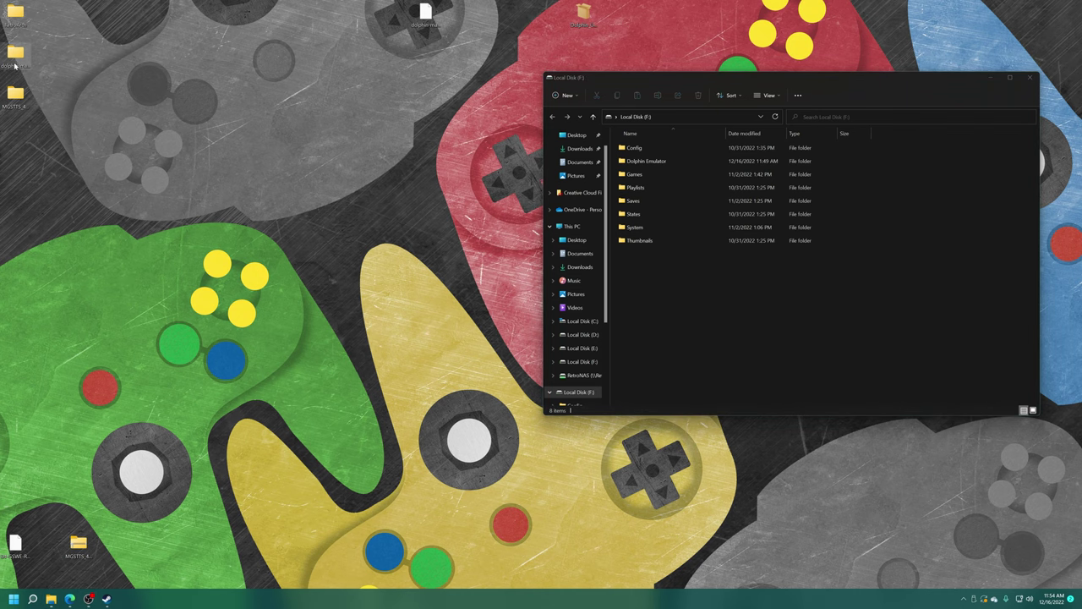
double_click(691, 165)
left_click(676, 225)
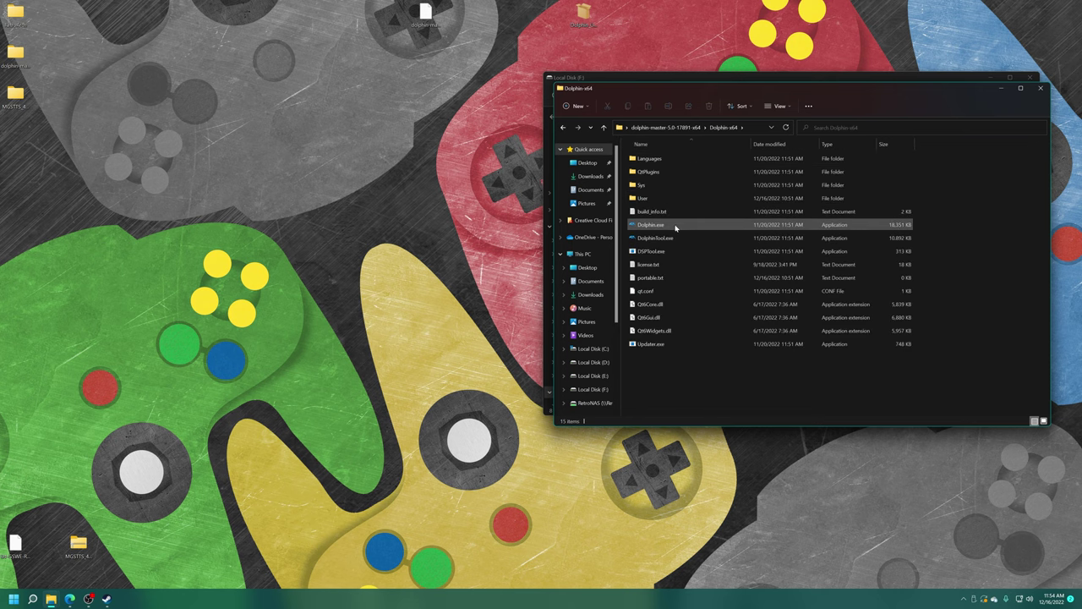
key("Return")
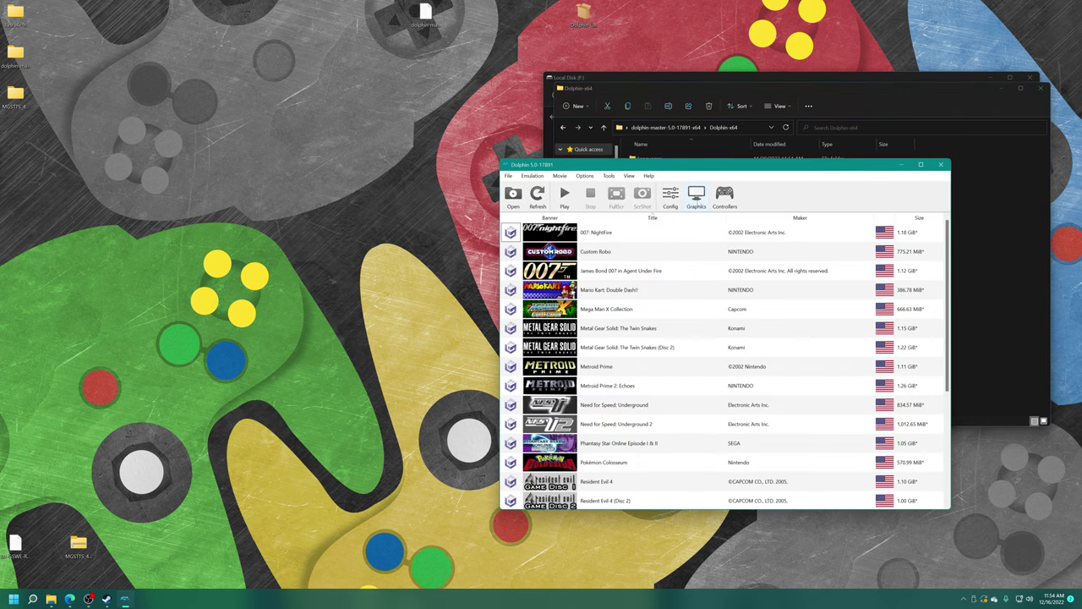
left_click(696, 200)
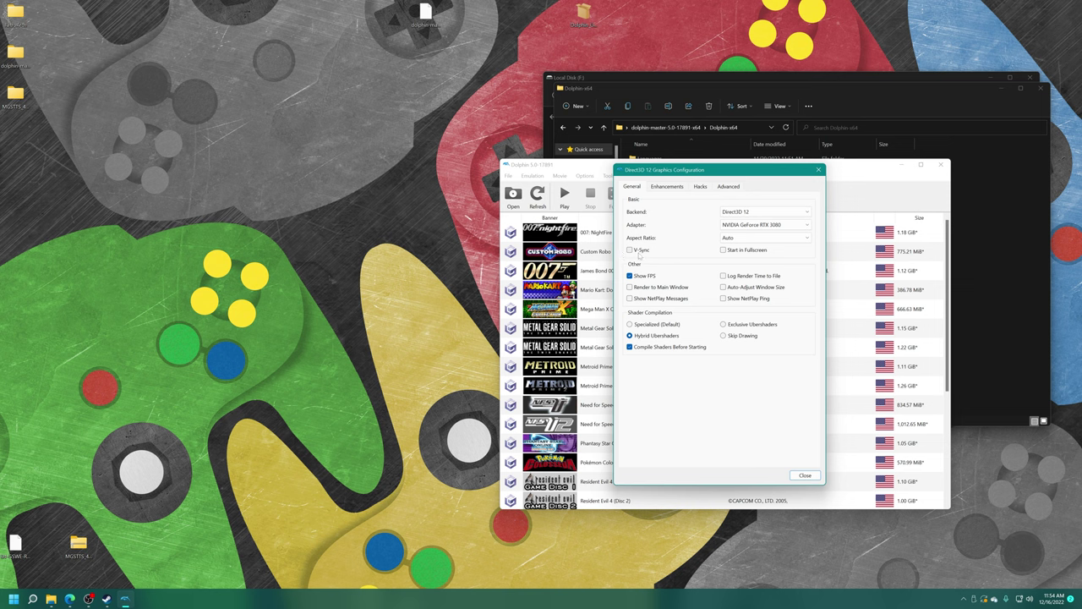
mouse_move(701, 279)
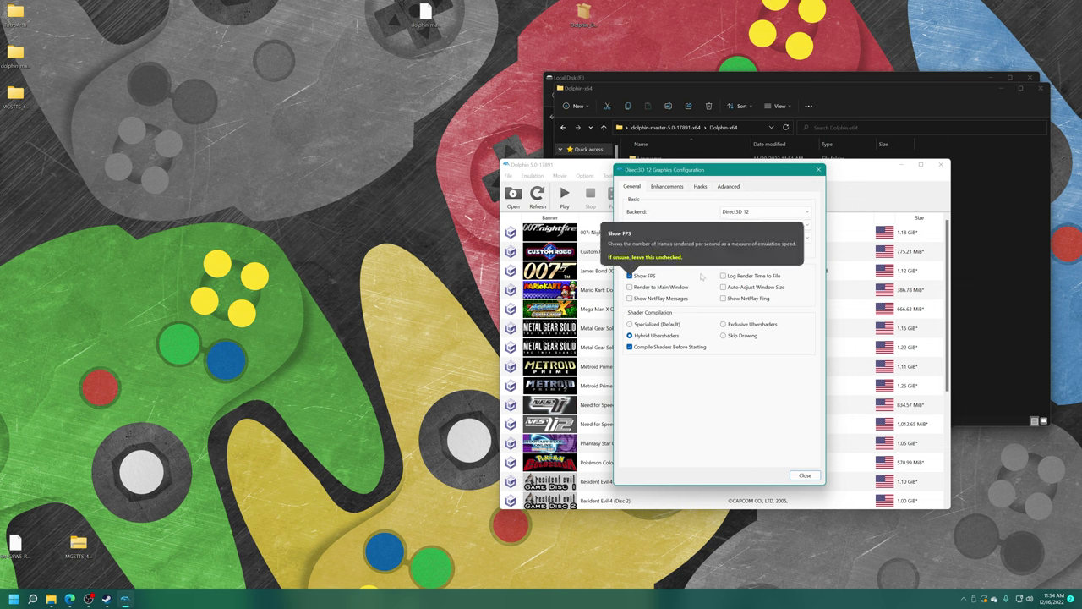
left_click(804, 476)
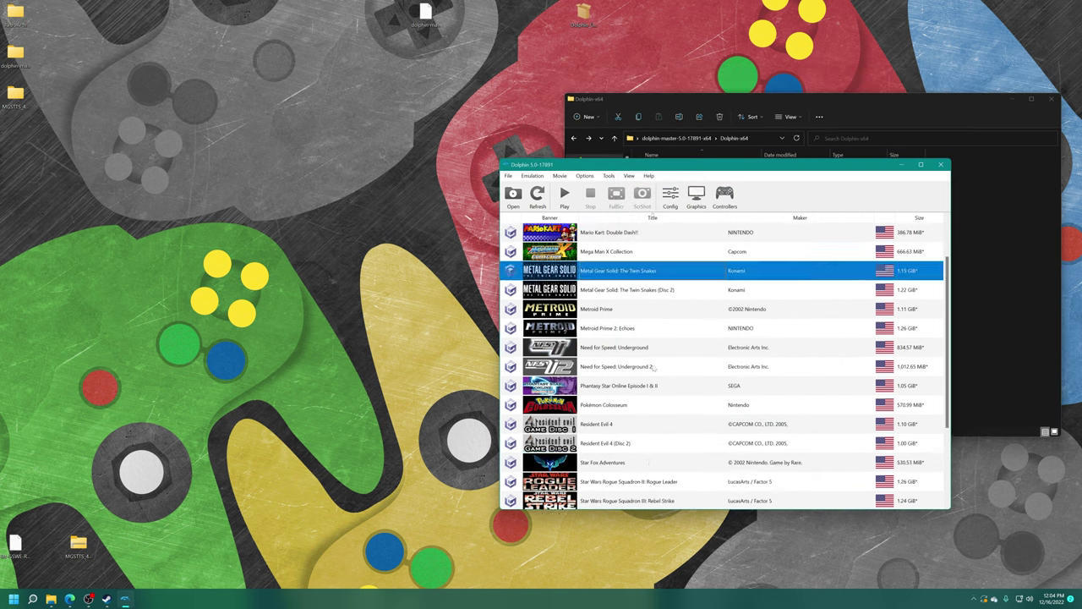
Enable the Hyrule Field Speed Hack patch for The Legend of Zelda: Twilight Princess and close the game's properties.
scroll(653, 366, "down", 2)
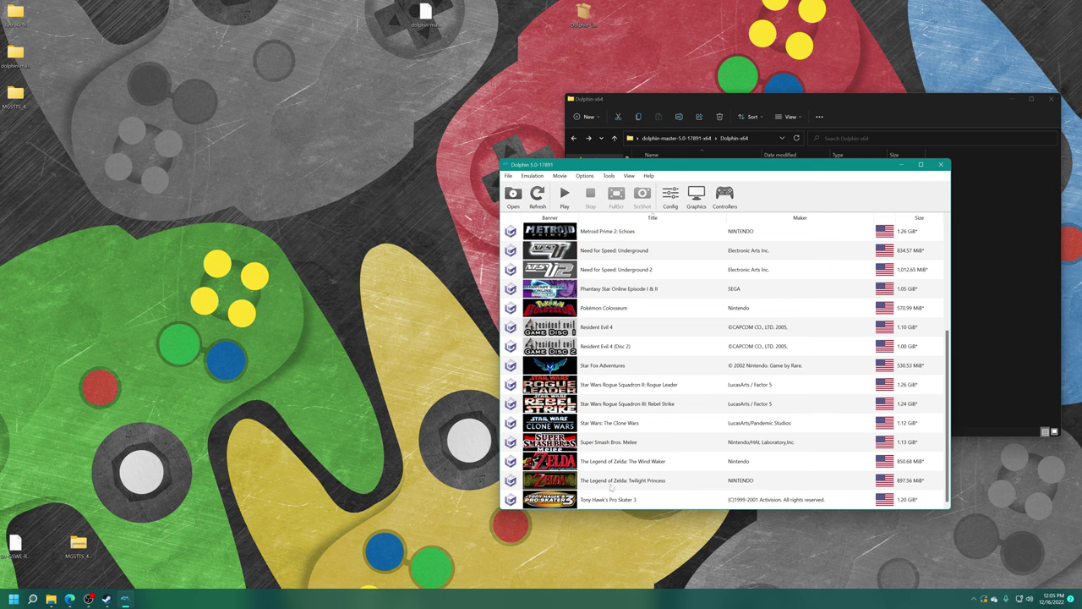
right_click(612, 487)
left_click(642, 331)
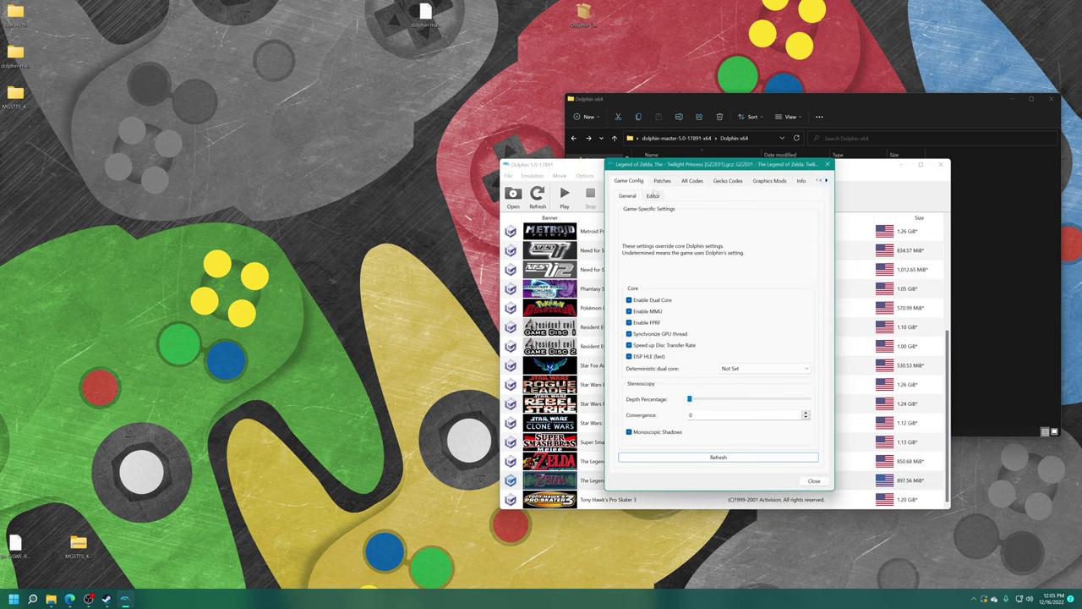
left_click(662, 181)
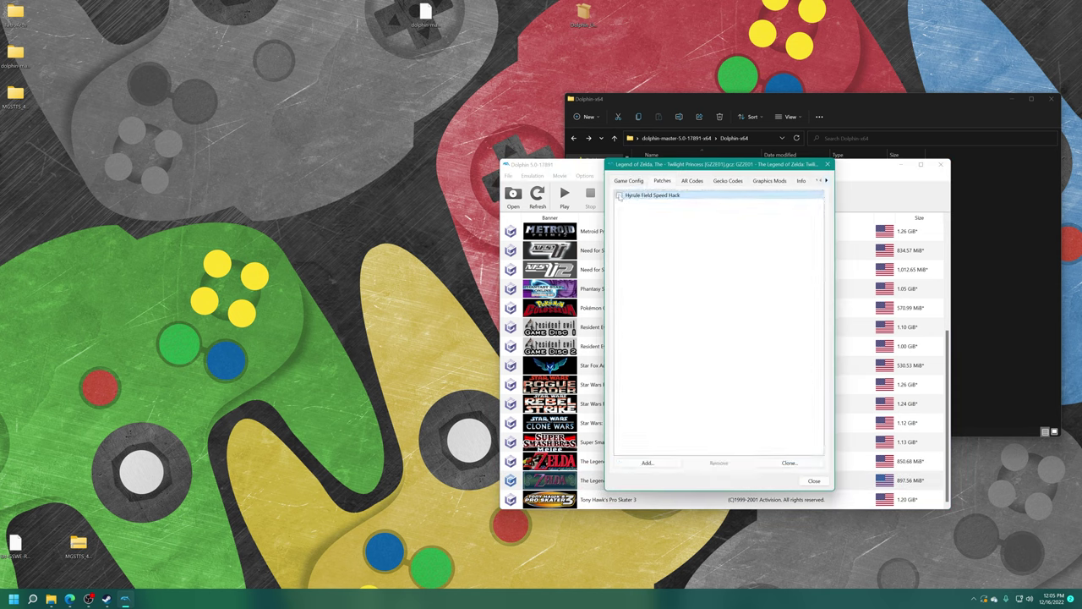
left_click(620, 195)
left_click(813, 480)
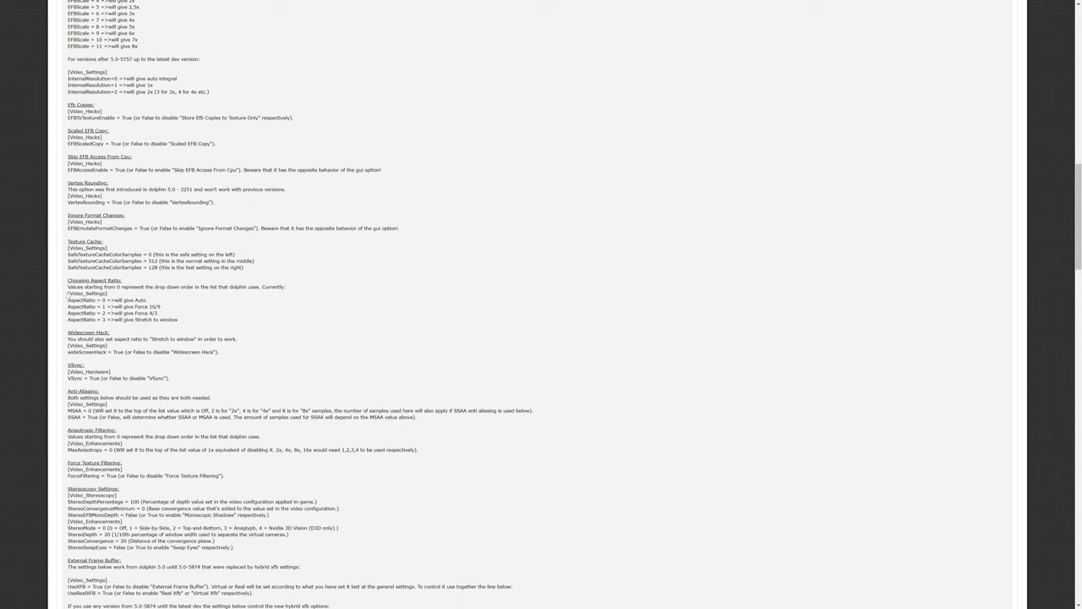
Copy the AspectRatio lines for Auto and Force 16/9 from the Choosing Aspect Ratio section of the settings guide.
left_click_drag(110, 294, 67, 293)
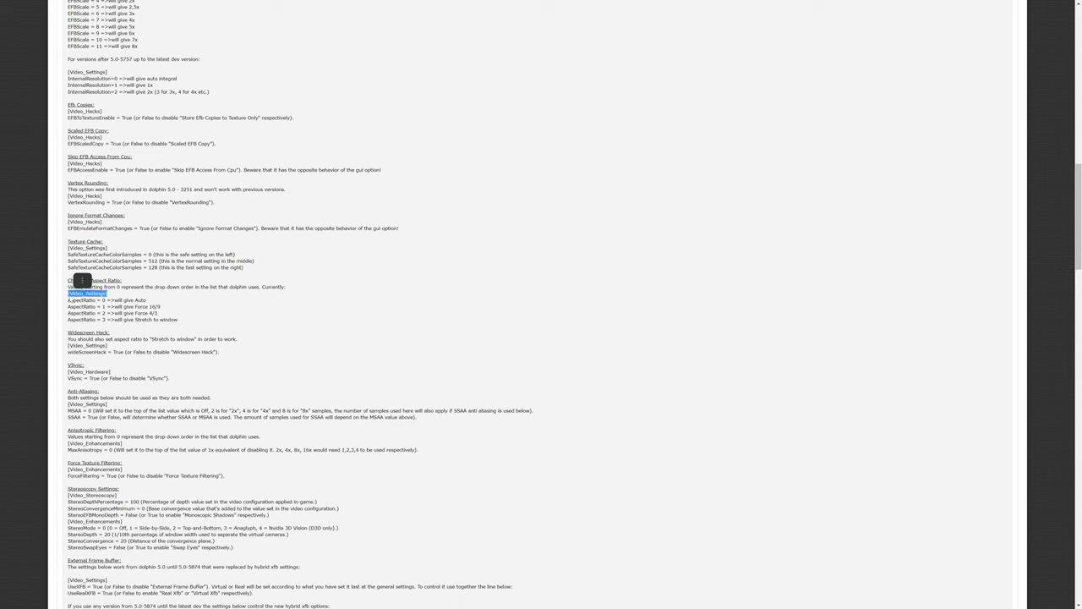
left_click_drag(161, 307, 68, 300)
key("ctrl+c")
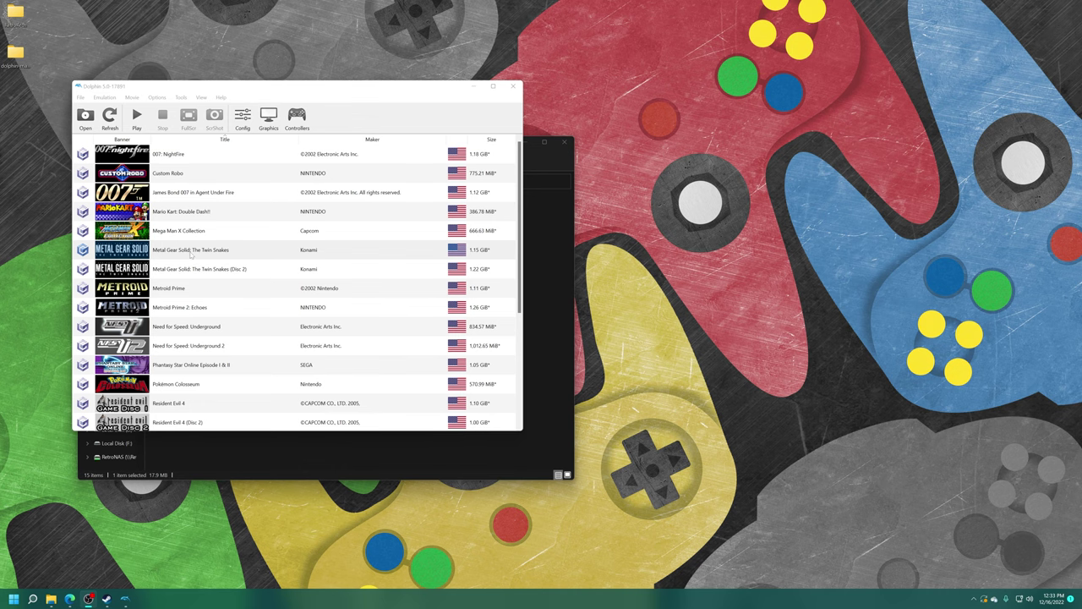
Open the user config GGSEA4.ini of Metal Gear Solid: The Twin Snakes (disc 1) in an external editor.
right_click(198, 252)
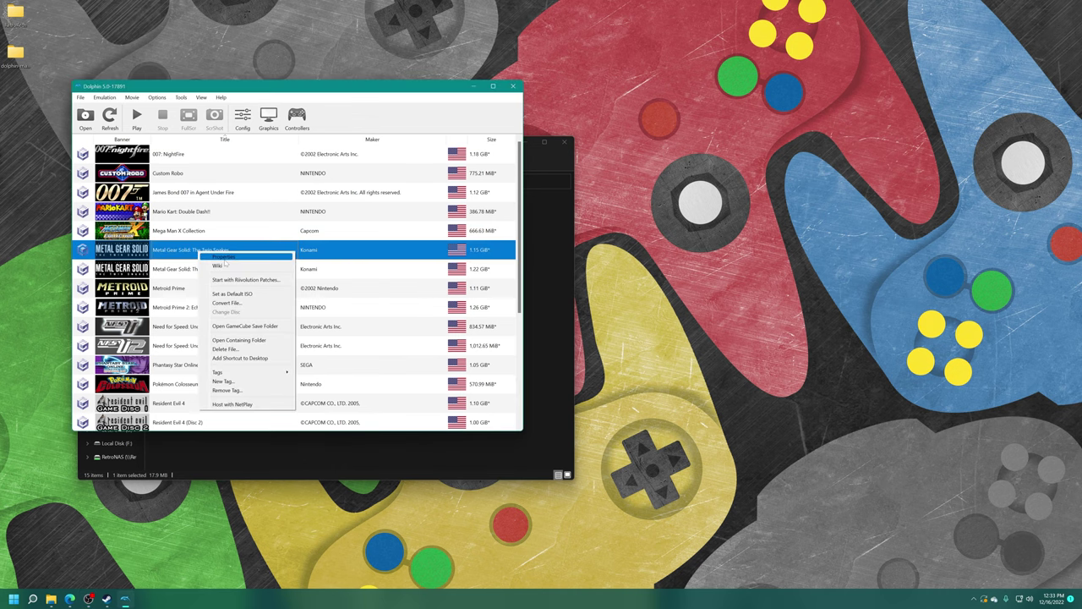
left_click(225, 258)
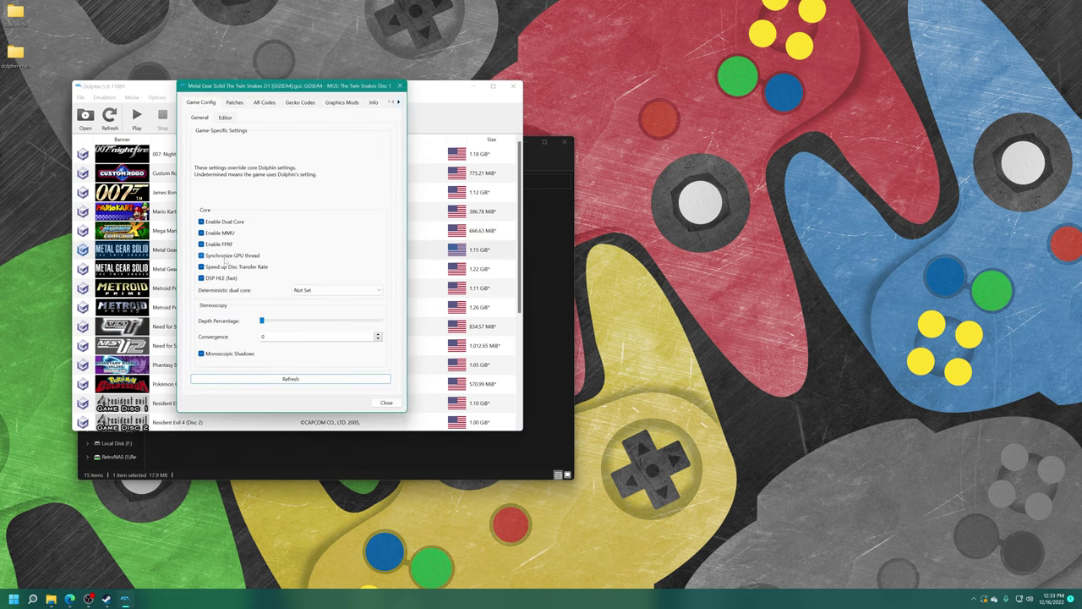
left_click(226, 117)
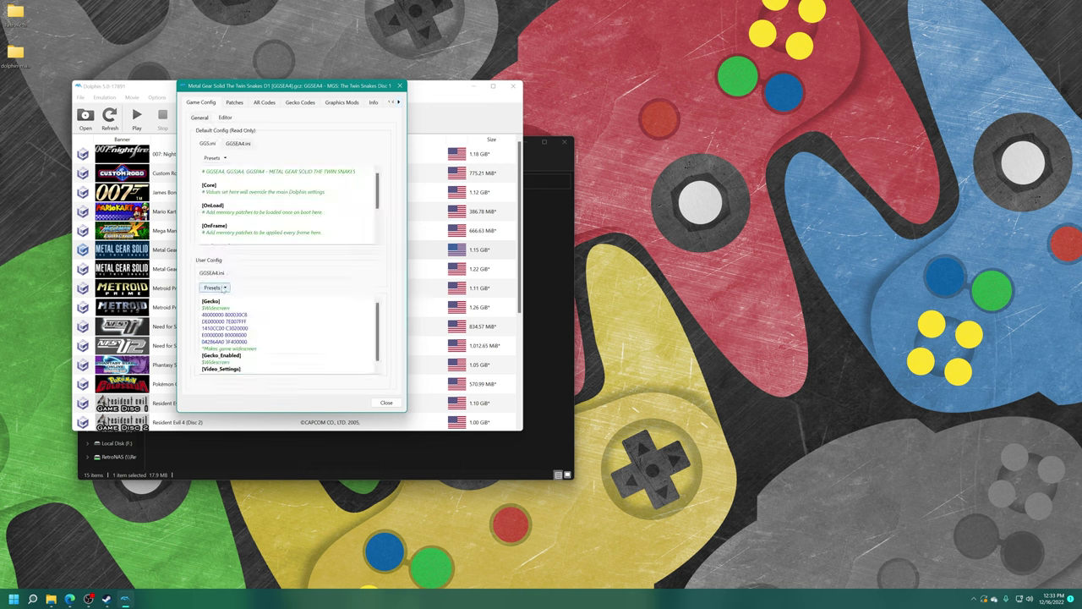
left_click(214, 288)
mouse_move(230, 298)
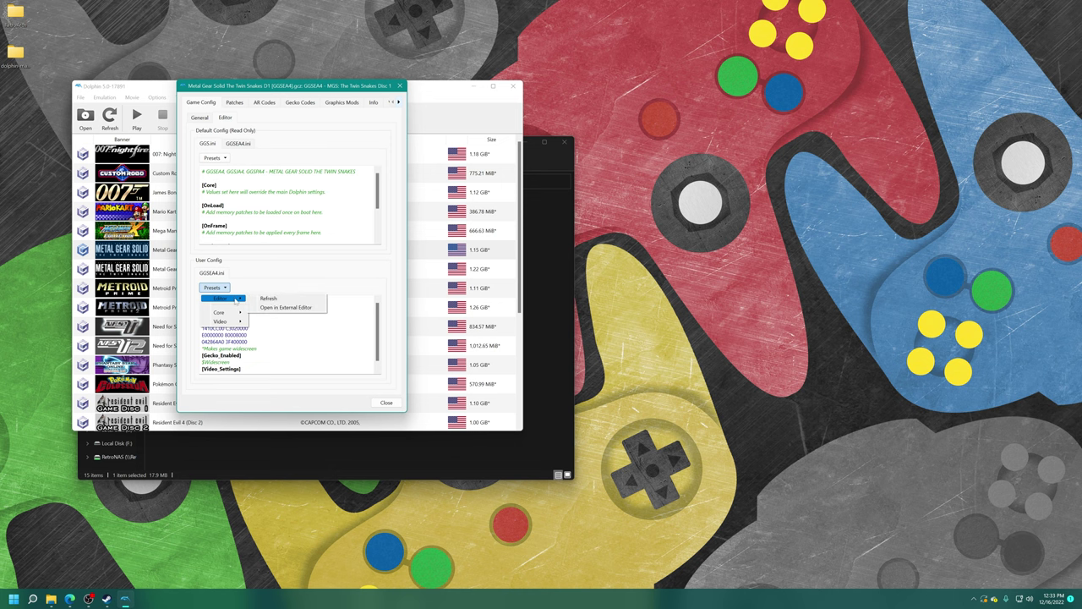
left_click(282, 309)
Paste the aspect ratio lines into GGSEA4.ini and trim them to AspectRatio = 1 under [Video_Settings].
key("ctrl+v")
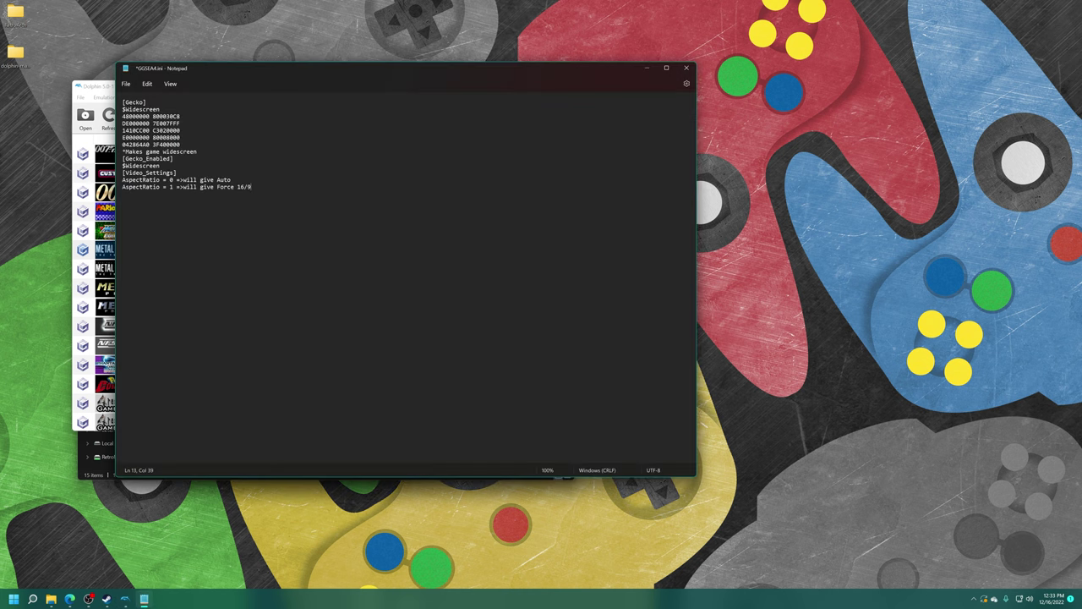
left_click_drag(231, 180, 118, 185)
key("BackSpace")
key("BackSpace")
left_click_drag(173, 180, 252, 181)
key("BackSpace")
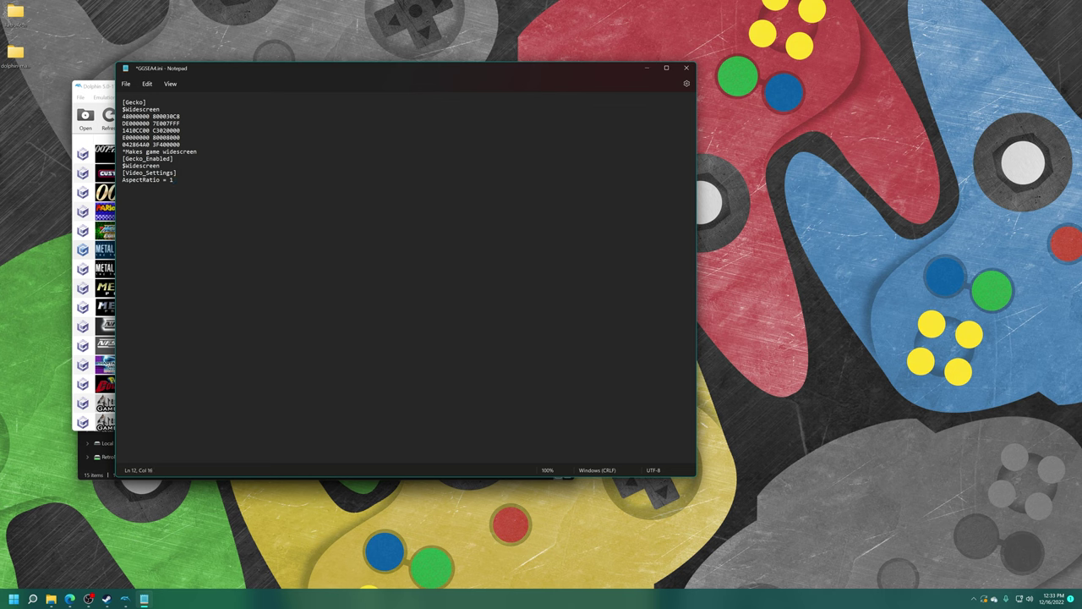
Save GGSEA4.ini, then close the file and the game's properties window.
left_click(126, 84)
left_click(147, 145)
left_click(686, 67)
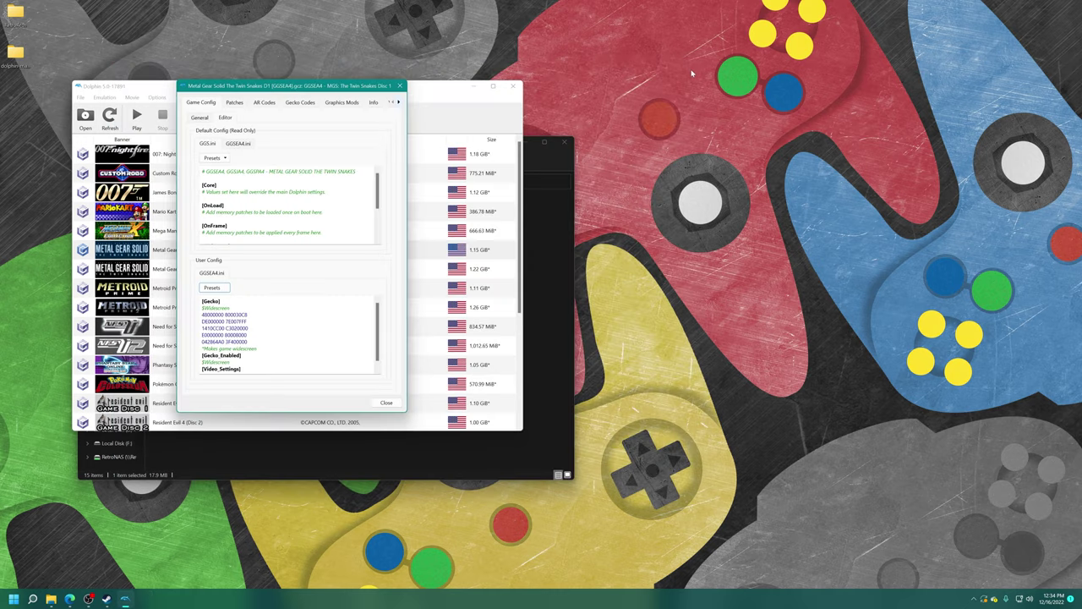
left_click(385, 403)
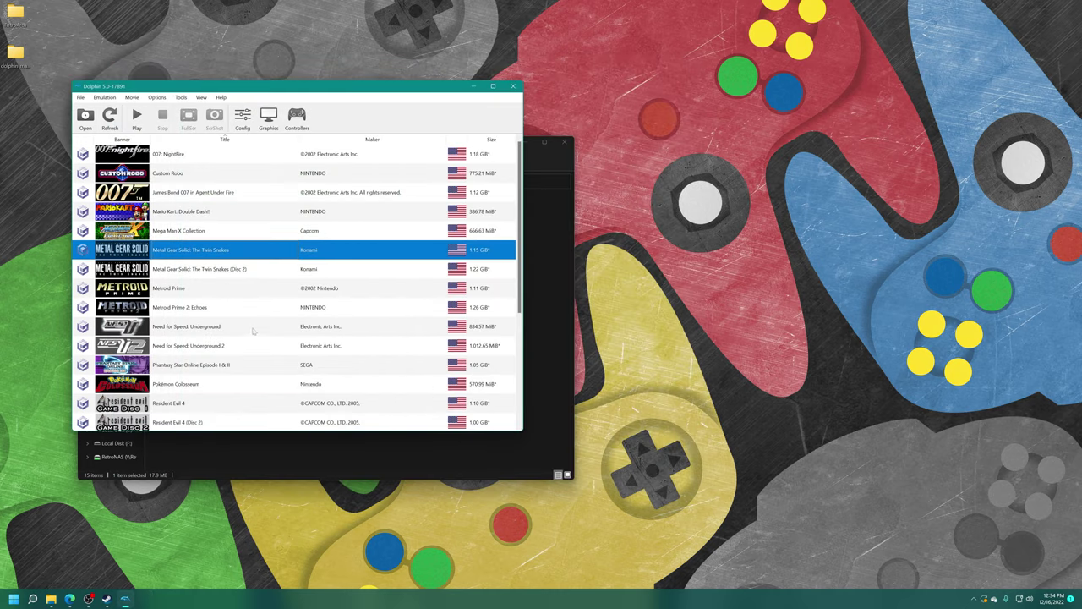
Open the user config GSWE64.ini of Star Wars Rogue Squadron II: Rogue Leader in an external editor.
scroll(218, 255, "down", 3)
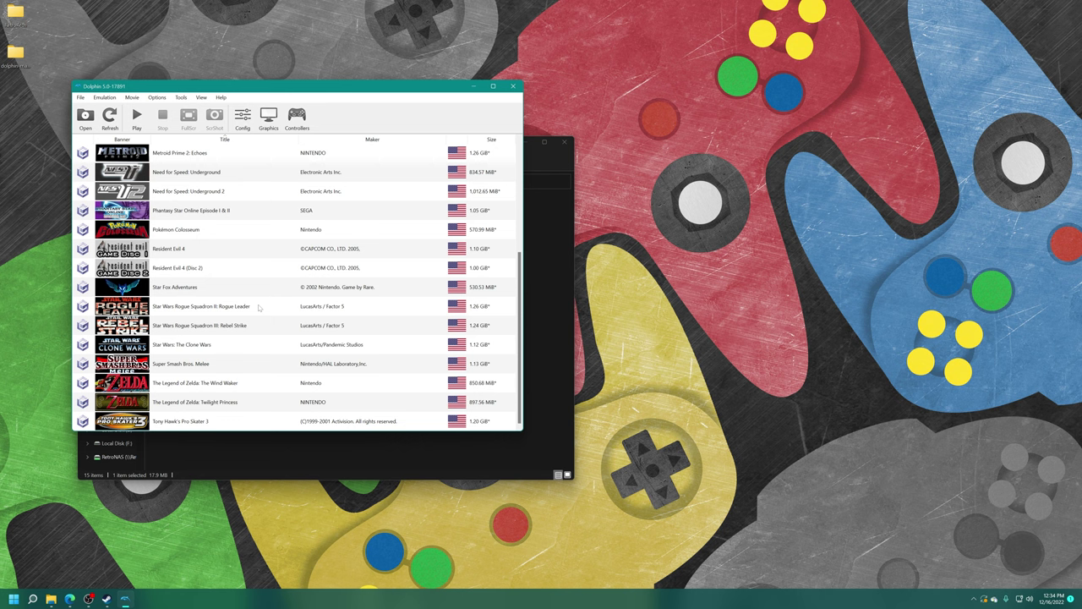
right_click(242, 307)
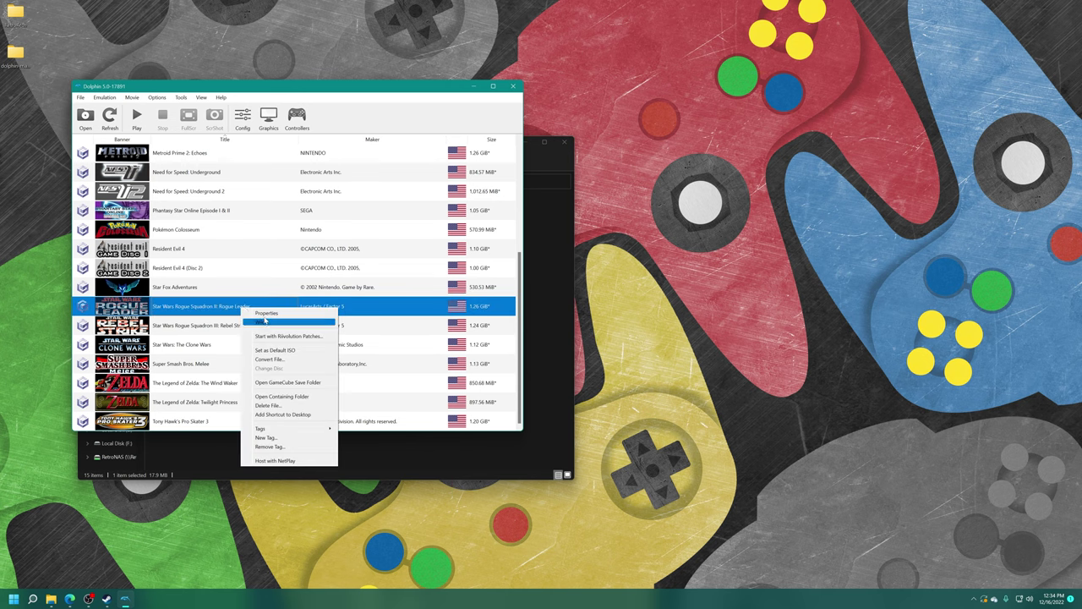
left_click(265, 314)
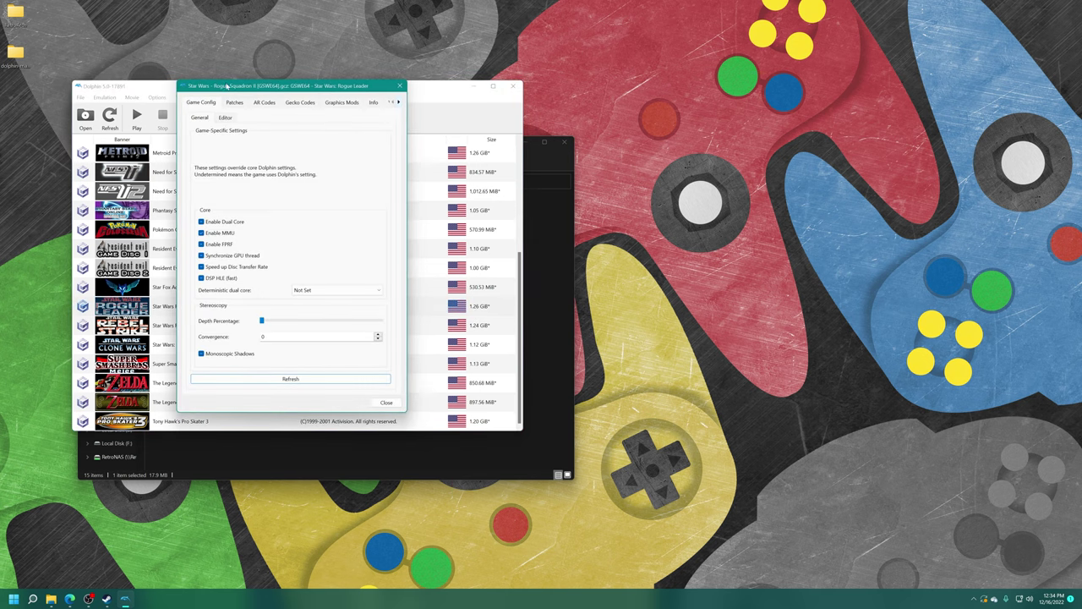
left_click(225, 117)
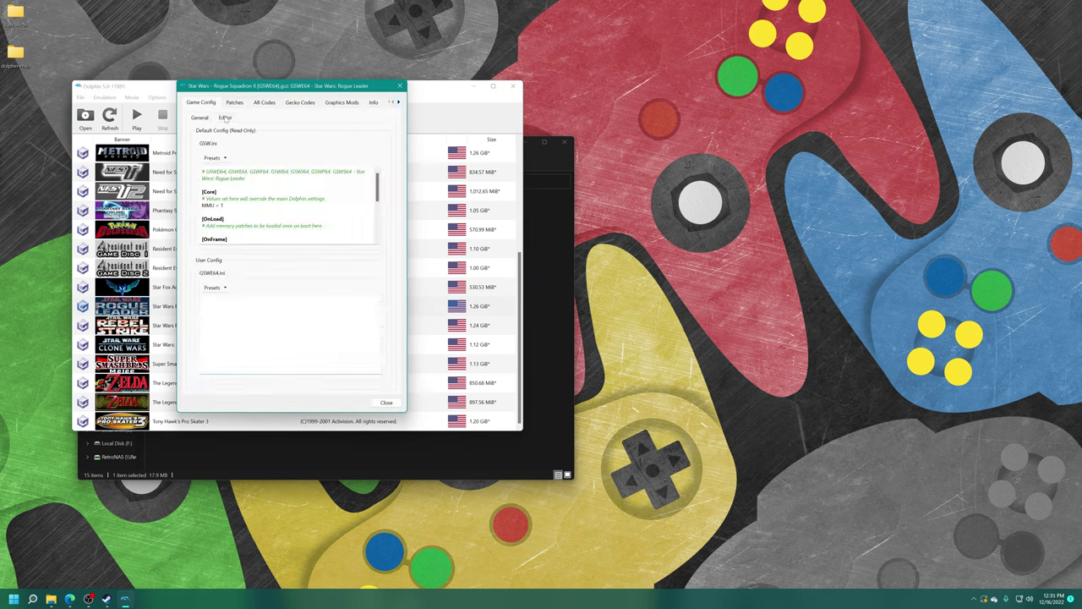
left_click(213, 288)
mouse_move(224, 298)
left_click(287, 308)
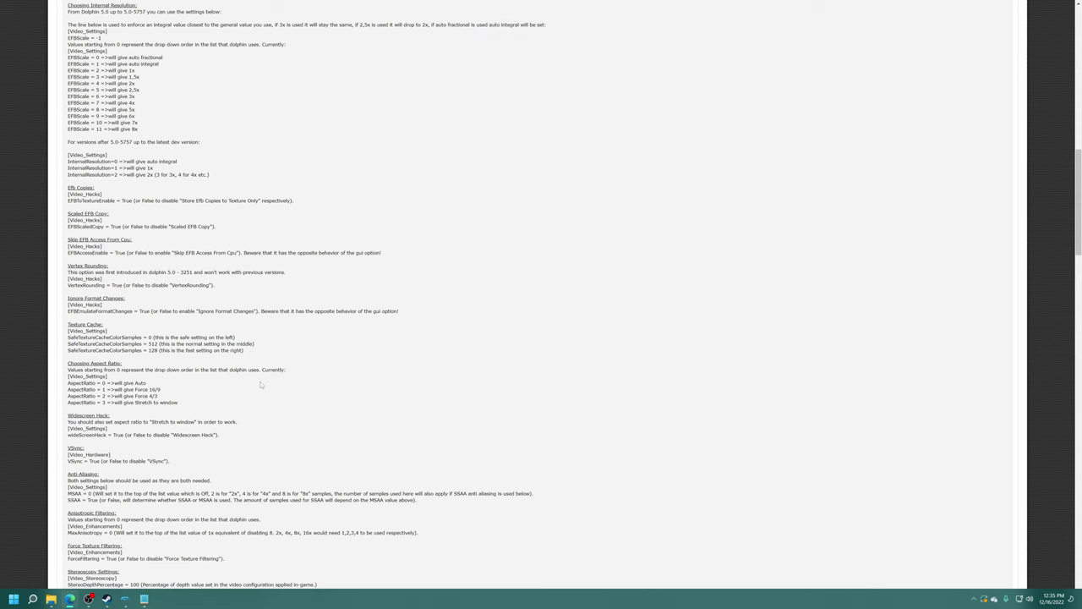
Copy the [Core] Overclock and OverclockEnable lines from the Set CPU Overclock section of the settings guide.
scroll(297, 367, "down", 3)
scroll(297, 367, "up", 1)
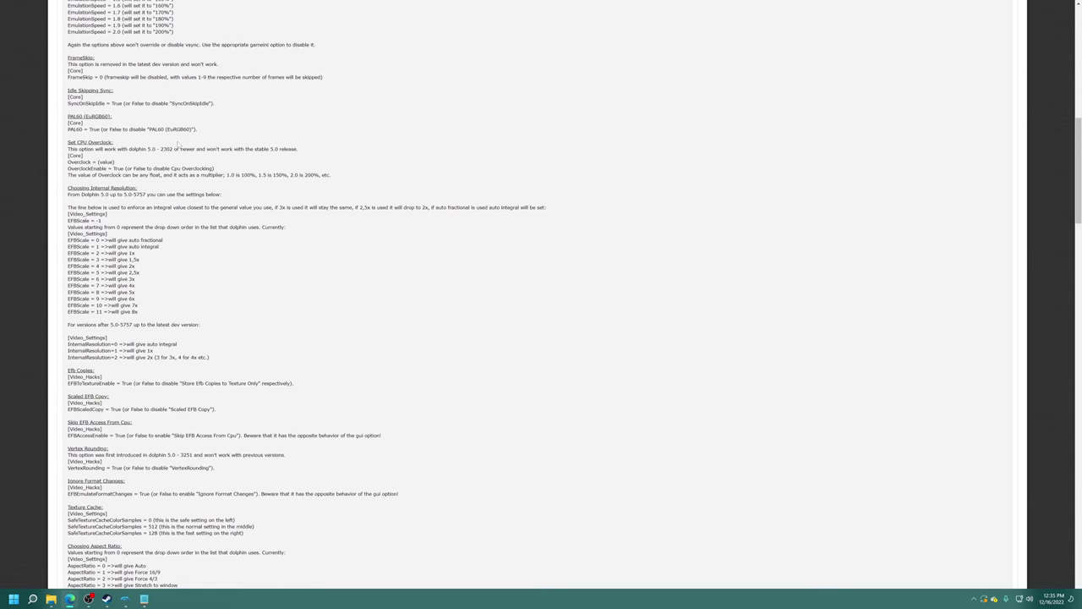
left_click_drag(67, 156, 123, 168)
right_click(121, 169)
left_click(144, 177)
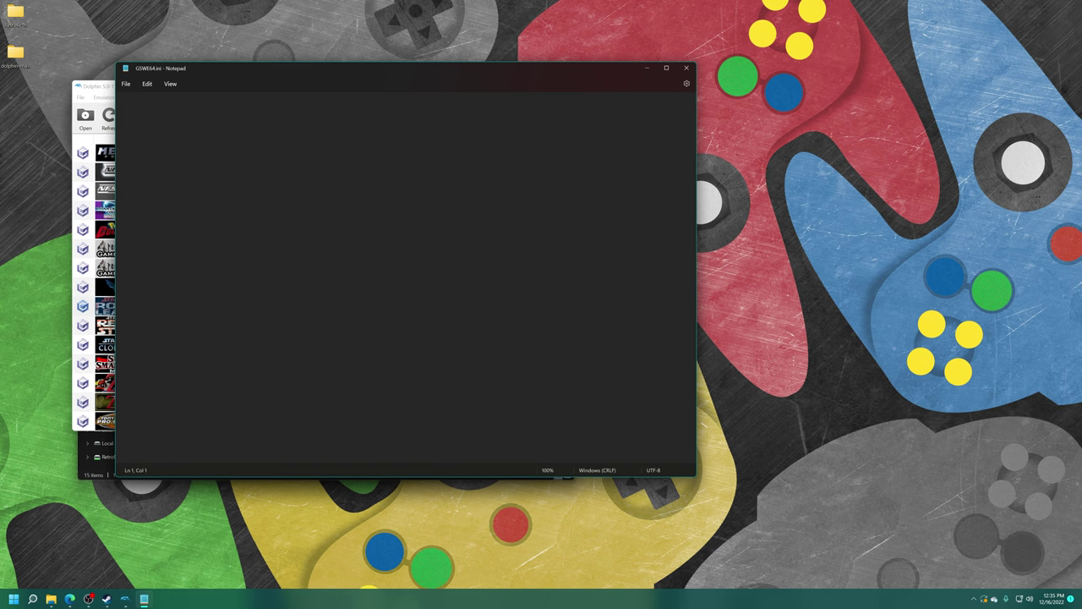
Paste the [Core] Overclock and OverclockEnable = True lines into GSWE64.ini, then save and close the file.
key("ctrl+v")
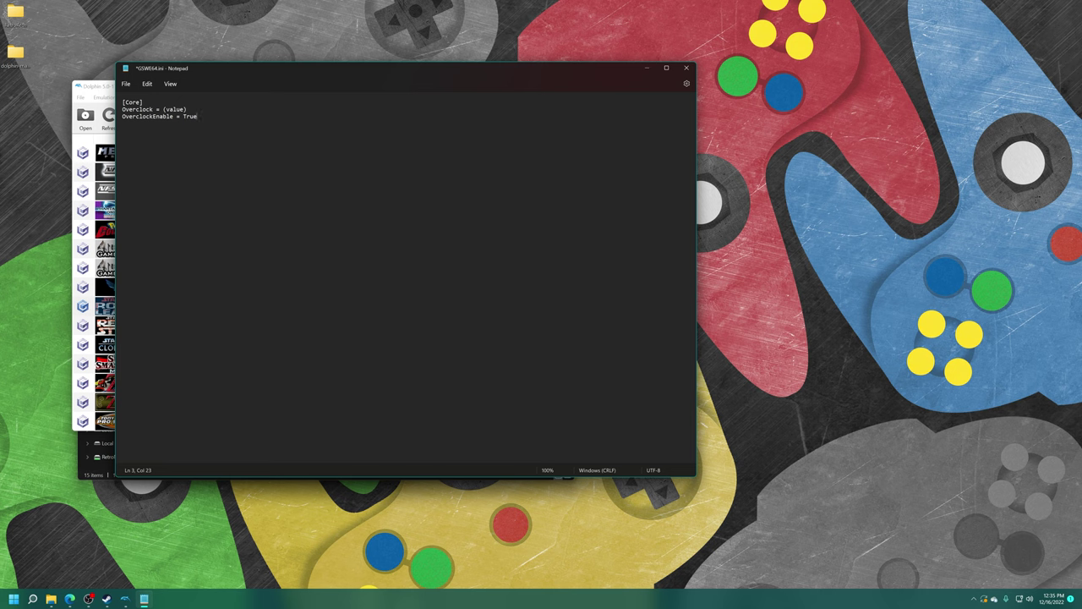
key("Up")
key("ctrl+shift+Left")
key("ctrl+shift+Left")
key("alt+f")
key("s")
left_click(687, 71)
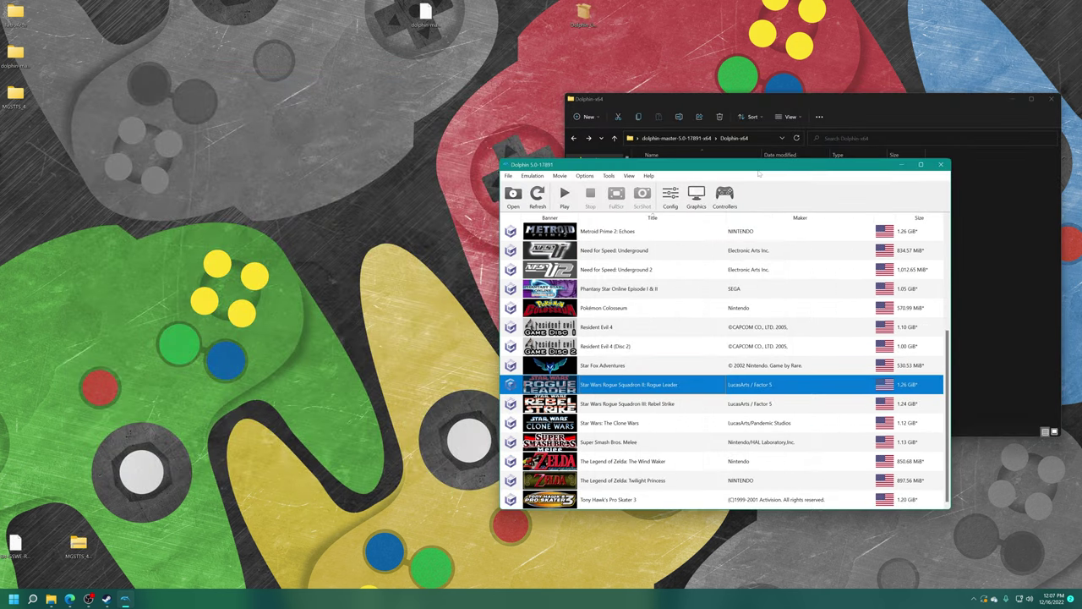
Arrange the game list window and the Rogue Leader save file on the desktop, and bring up the Local Disk (F:) folder window.
left_click_drag(764, 170, 335, 91)
left_click_drag(15, 543, 236, 507)
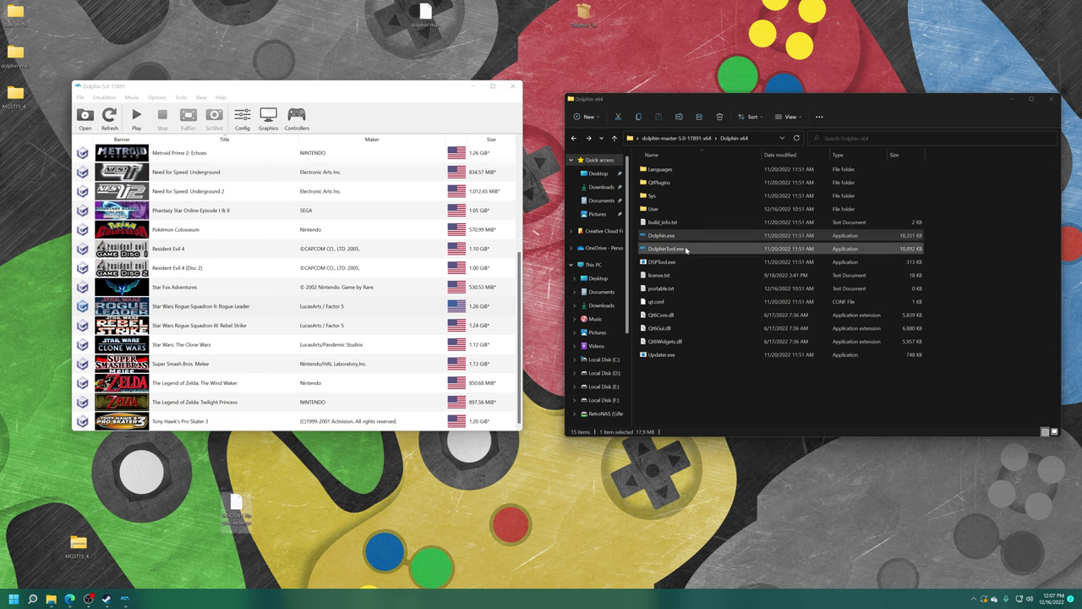
left_click(709, 402)
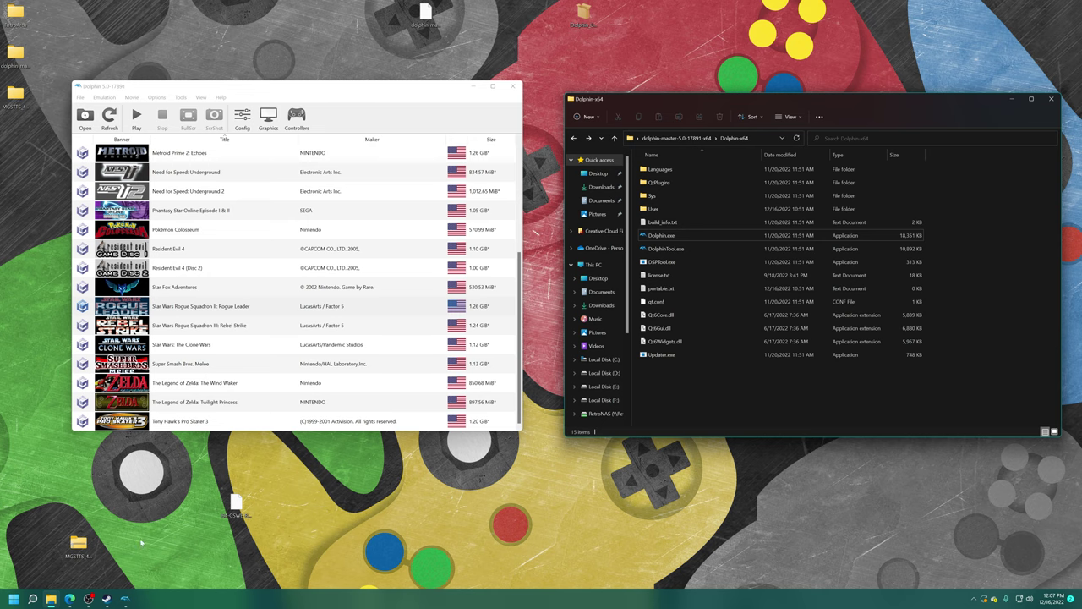
mouse_move(52, 598)
left_click(112, 553)
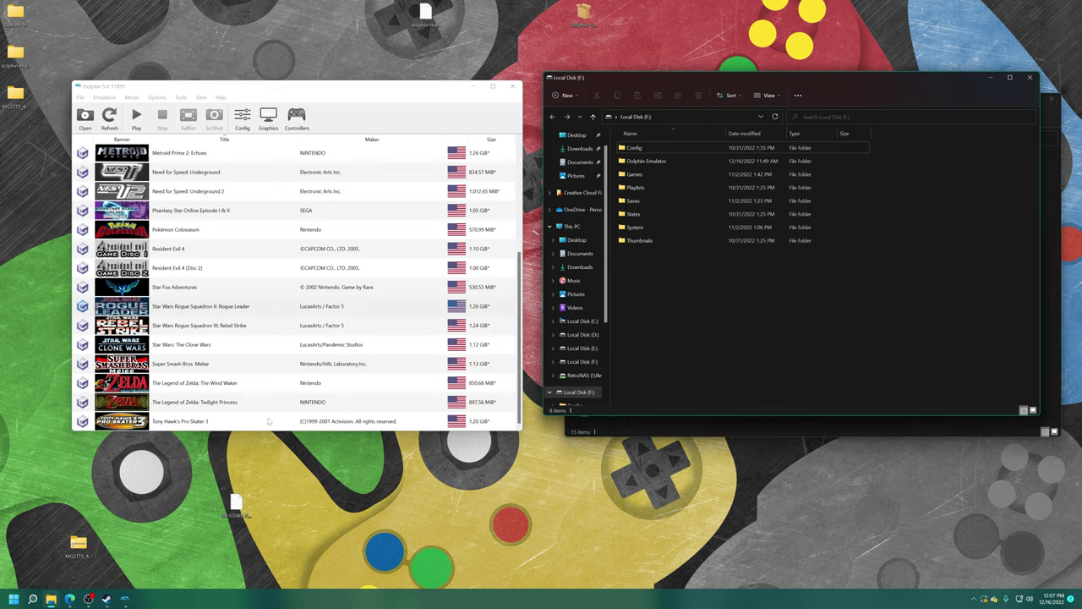
Copy the save 64-GSWE-RogueLeader.gci from the desktop into Dolphin Emulator > GC > USA > Card A on Local Disk (F:).
double_click(636, 161)
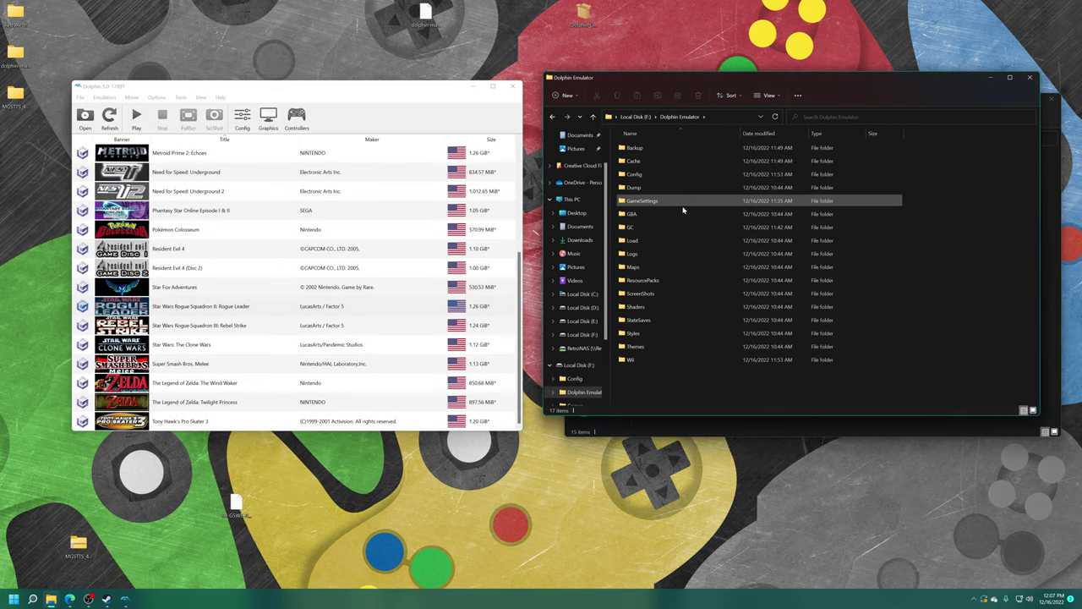
double_click(636, 227)
double_click(643, 176)
left_click(653, 150)
double_click(653, 149)
left_click_drag(233, 507, 742, 339)
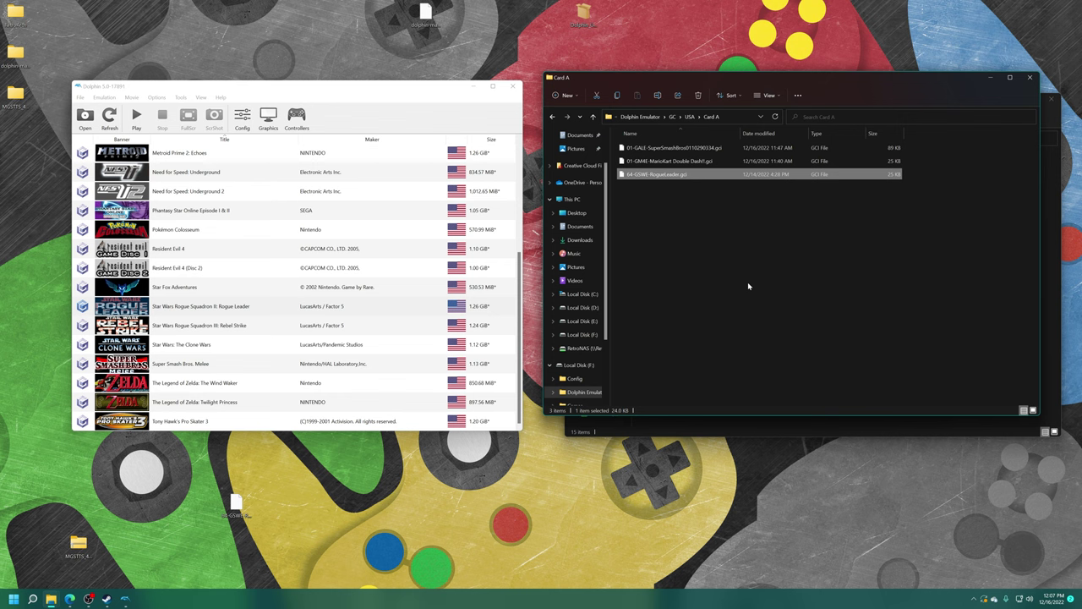
left_click(755, 313)
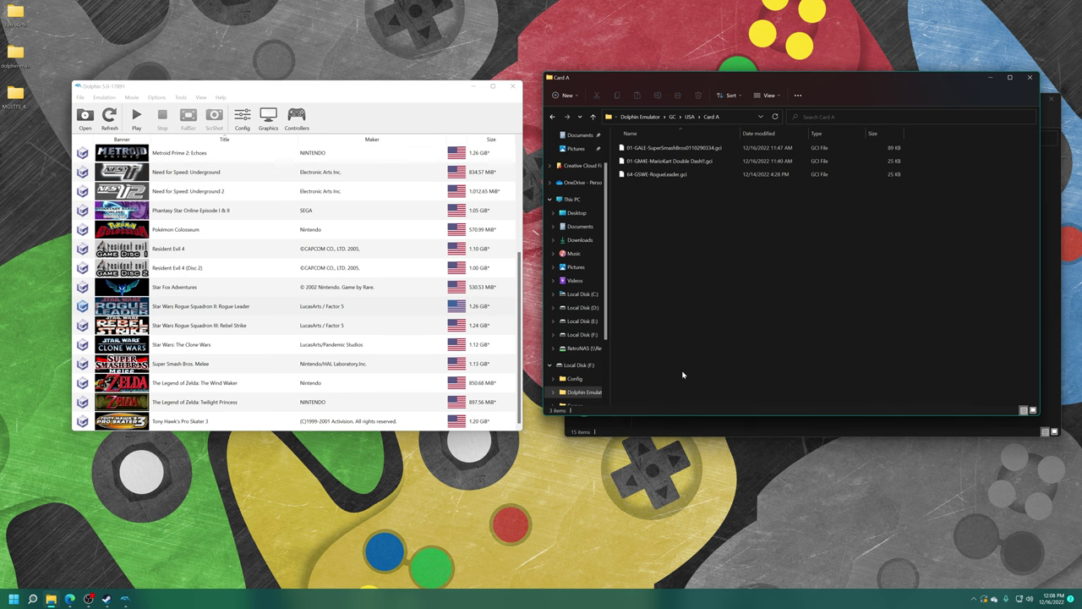
Close the Card A folder and Dolphin, then open the Dolphin-x64 User folder beside the Dolphin Emulator folder of drive F:.
left_click_drag(682, 214, 717, 144)
key("ctrl+w")
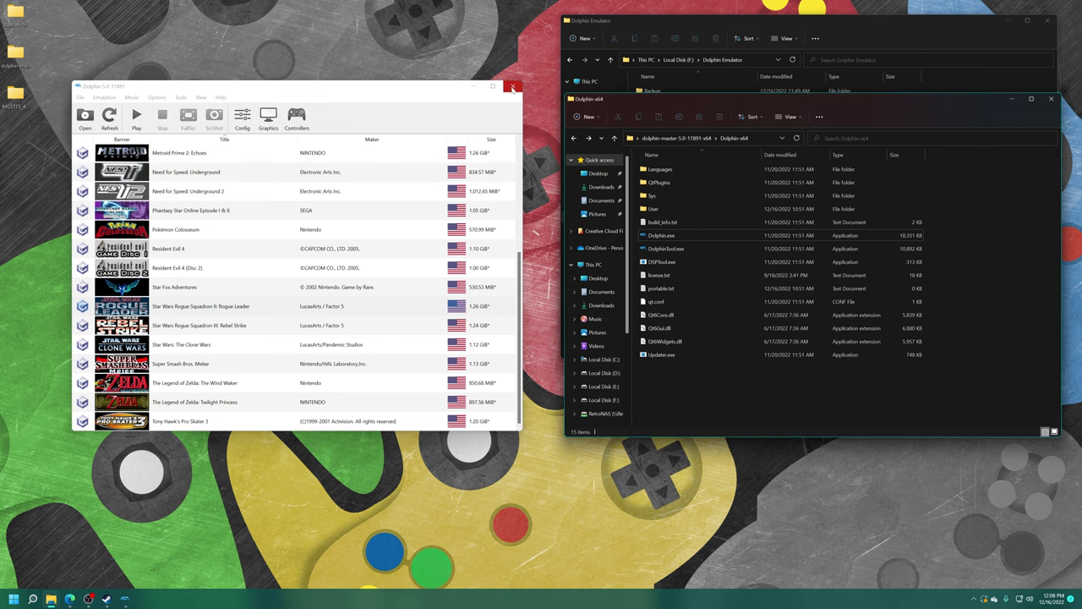
left_click(513, 87)
left_click(668, 212)
double_click(667, 211)
left_click_drag(697, 24, 225, 76)
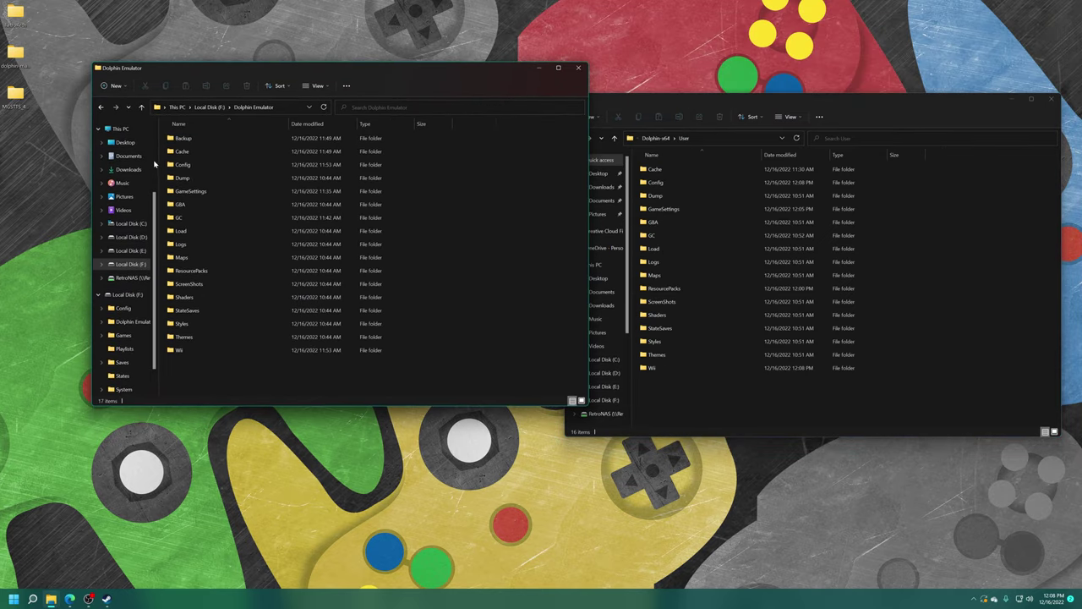
Turn off the Read-only attribute of Dolphin.ini in the Config folder of F:\Dolphin Emulator.
double_click(193, 167)
right_click(195, 167)
left_click(228, 326)
left_click(254, 330)
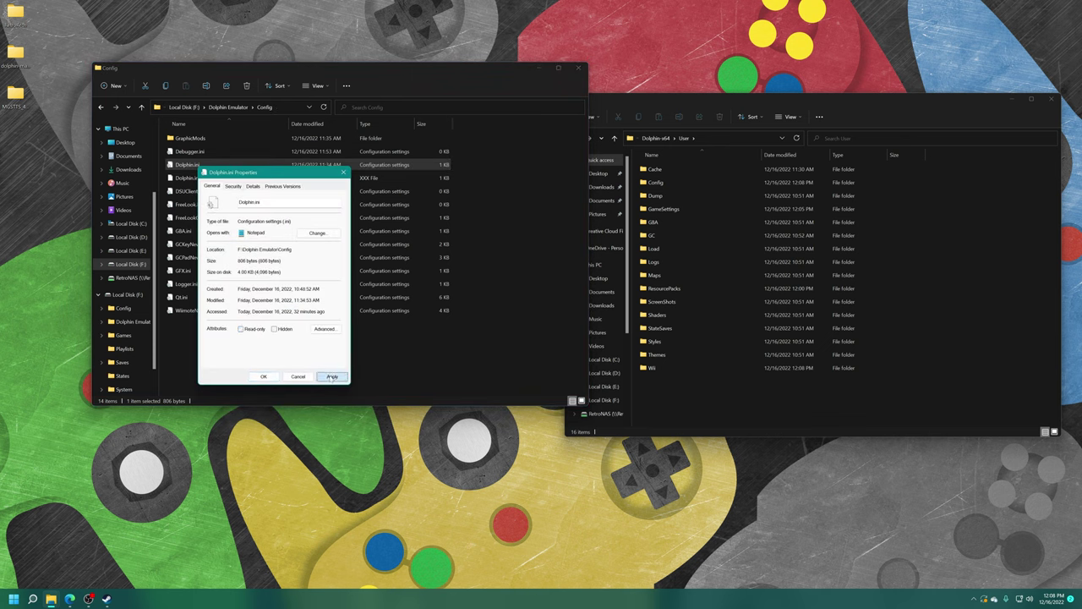
left_click(262, 377)
Copy all folders from the Dolphin-x64 User folder into F:\Dolphin Emulator, replacing the files in the destination.
key("alt+Up")
left_click_drag(664, 410, 521, 244)
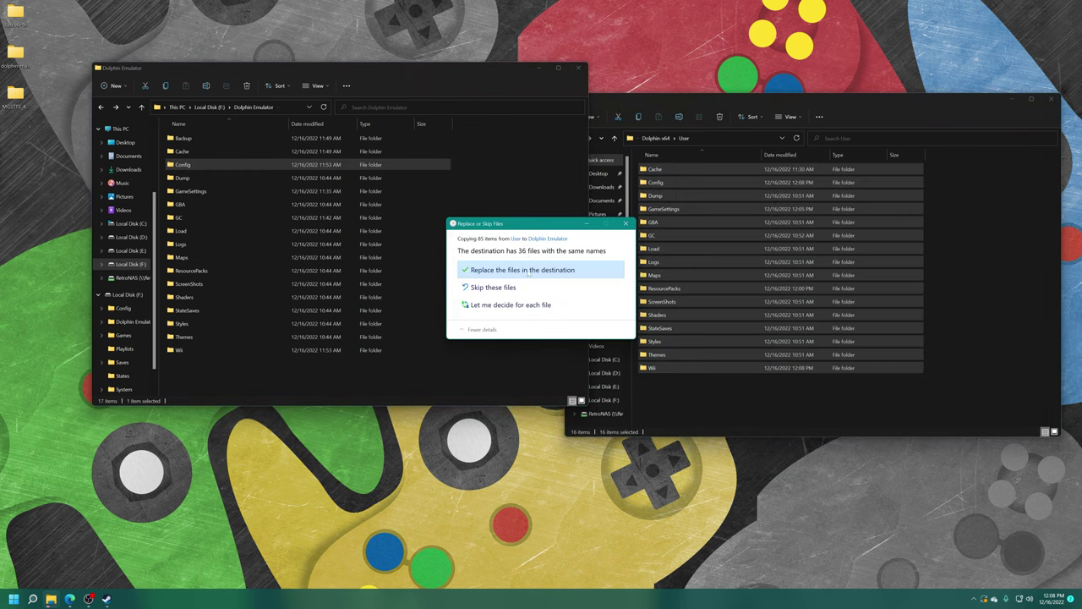
left_click(527, 271)
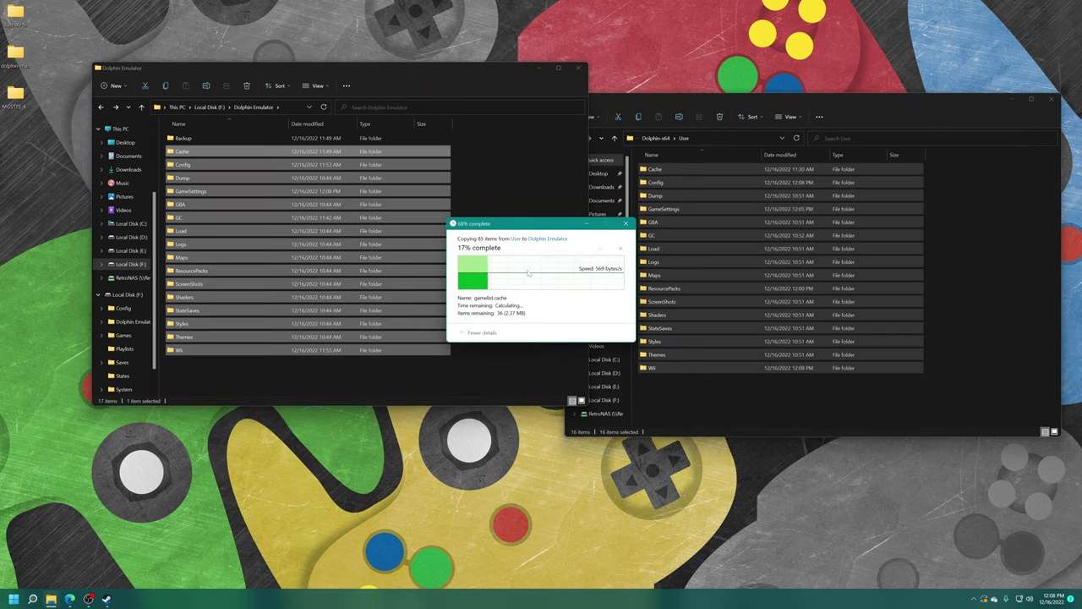
left_click(525, 353)
Open the properties of Dolphin.ini in the Config folder of F:\Dolphin Emulator.
left_click(208, 155)
double_click(208, 164)
right_click(208, 164)
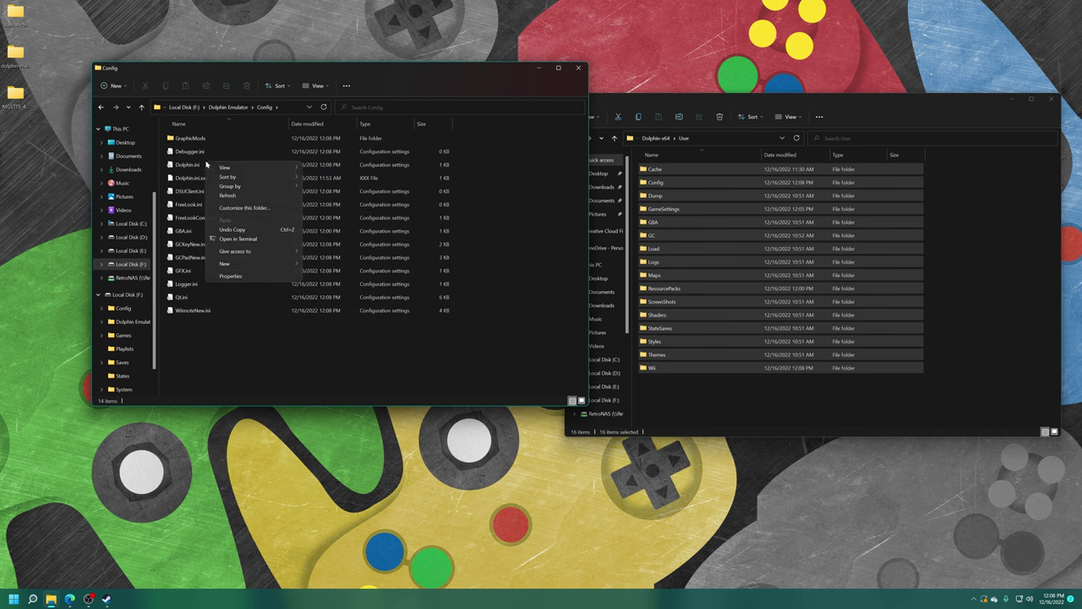
left_click(247, 278)
left_click(194, 316)
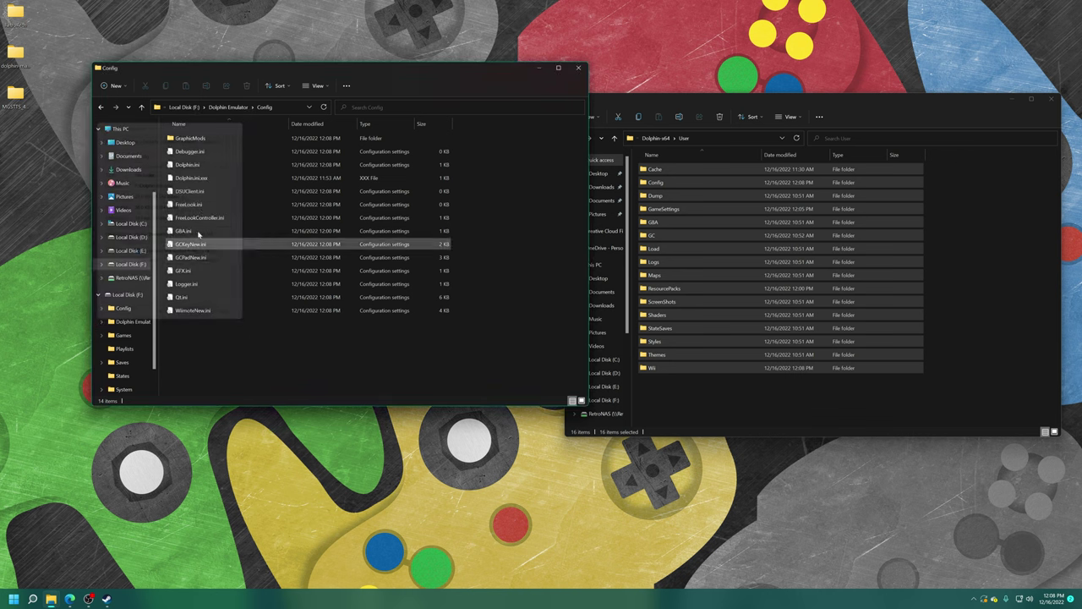
left_click(200, 166)
right_click(201, 166)
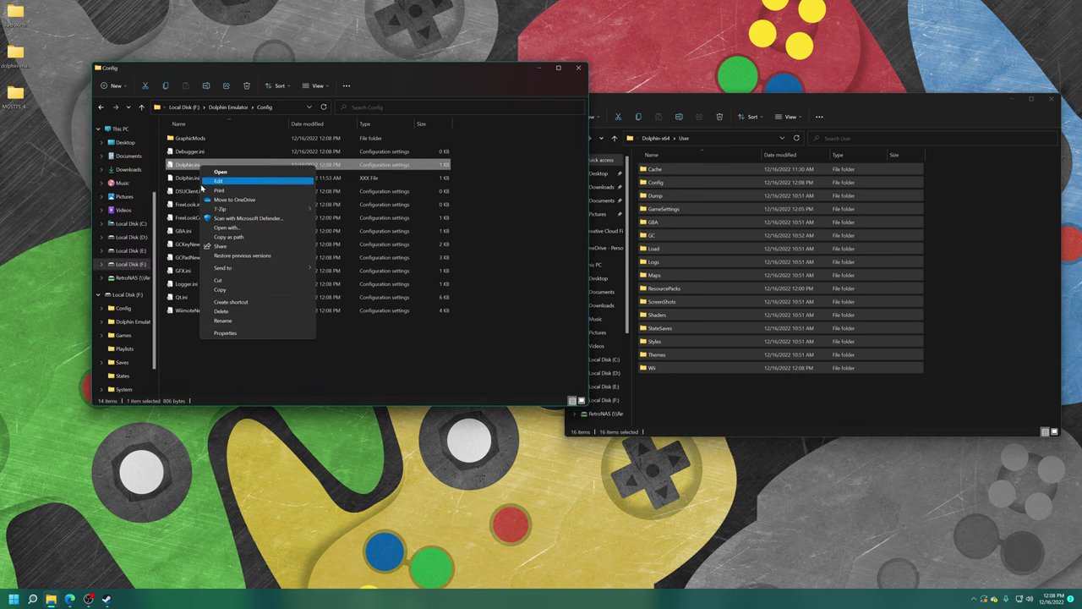
left_click(224, 332)
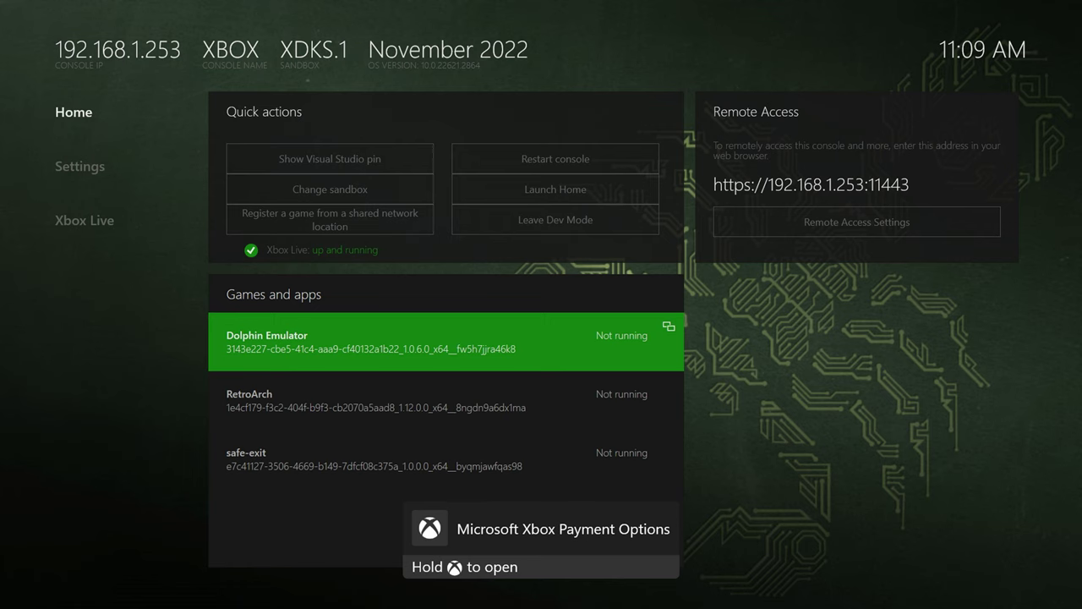
Launch Dolphin Emulator on the Xbox and load the 1.14 GB Metal Gear Solid The Twin Snakes file from GameCube Games on Local Disk (E:).
key("Left")
key("Down")
key("Down")
key("Return")
key("Down")
key("Return")
key("Down")
key("Down")
key("Down")
key("Down")
key("Down")
key("Down")
key("Down")
key("Right")
key("Return")
key("Down")
key("Down")
key("Up")
key("Return")
key("Down")
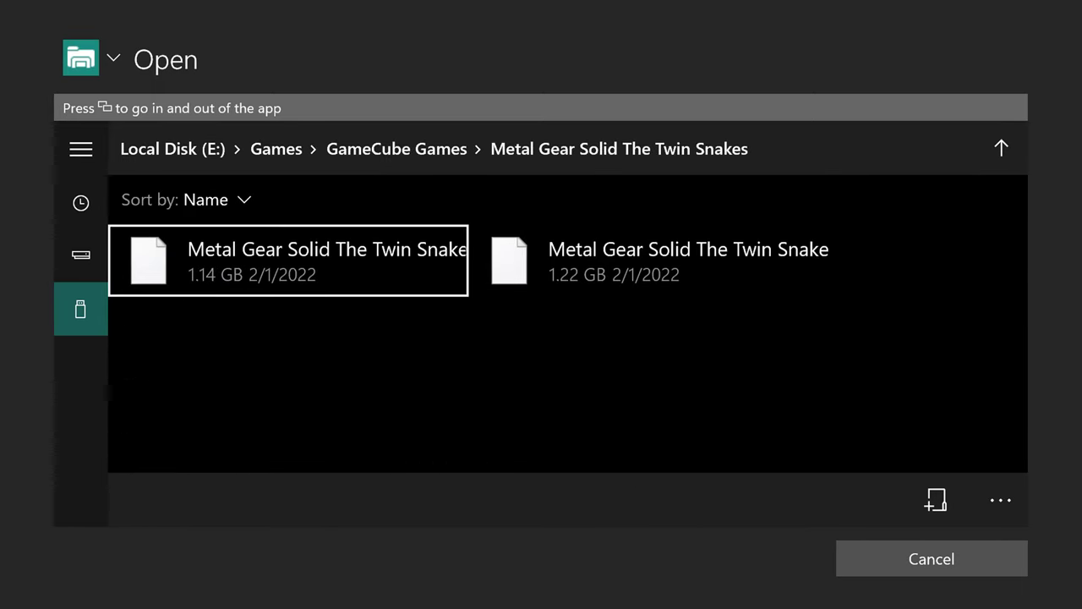
key("Return")
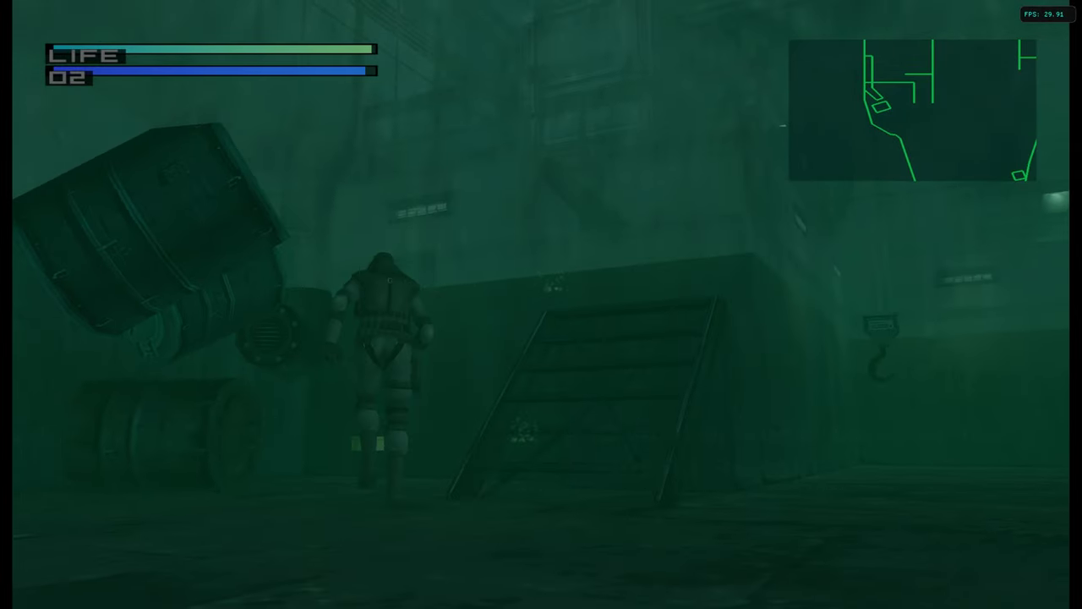
key("Up")
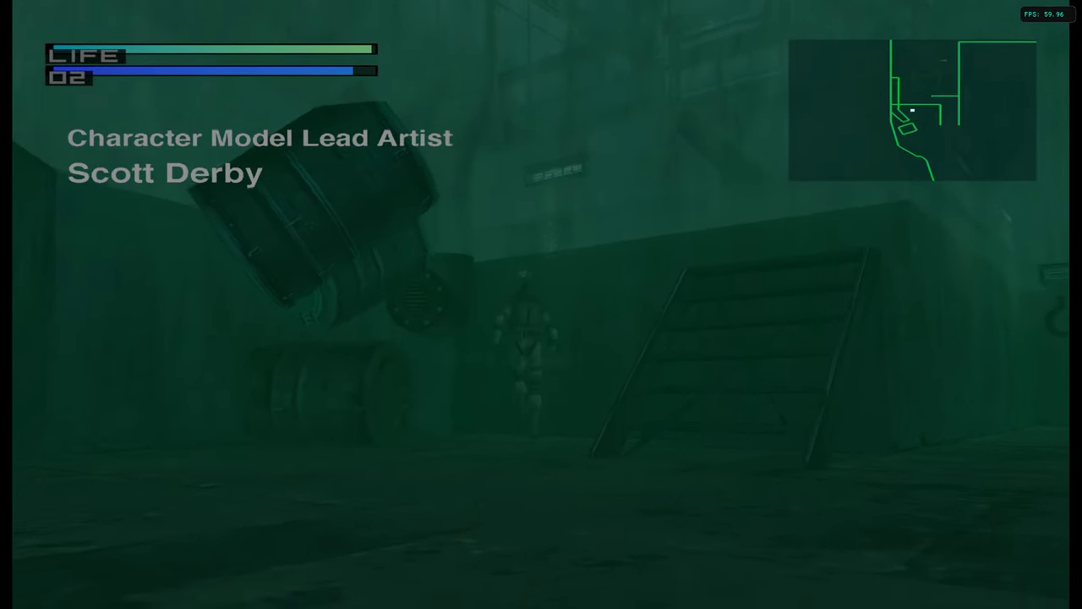
key("Up")
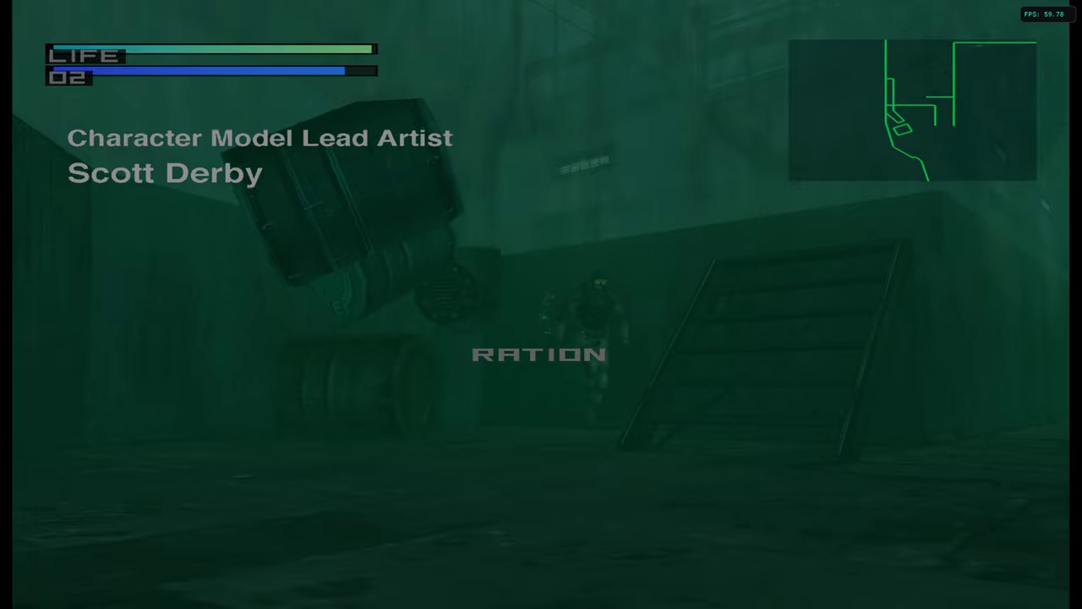
key("Down")
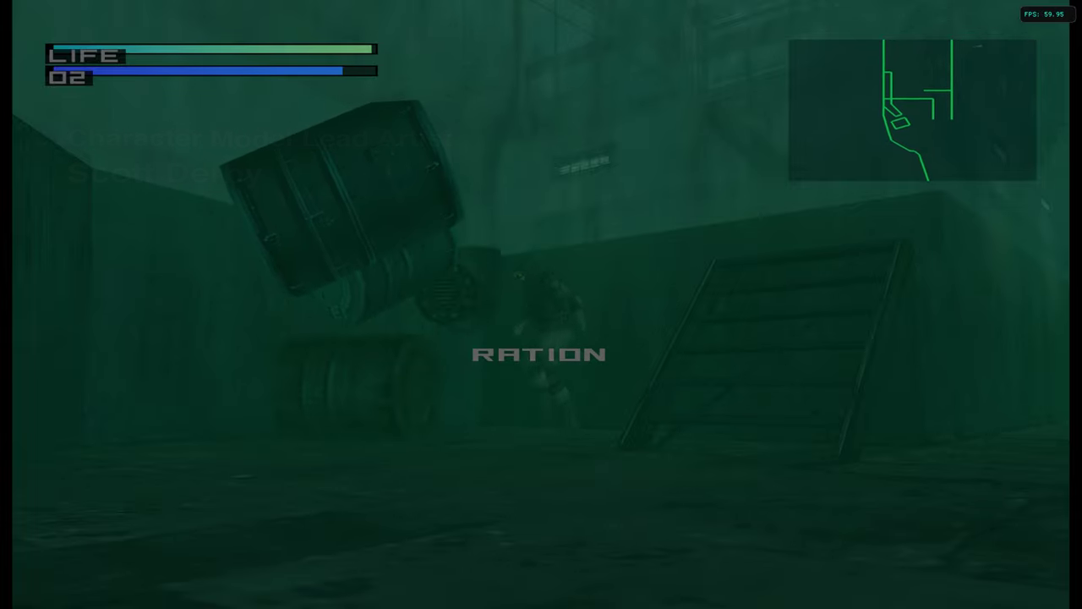
key("Up")
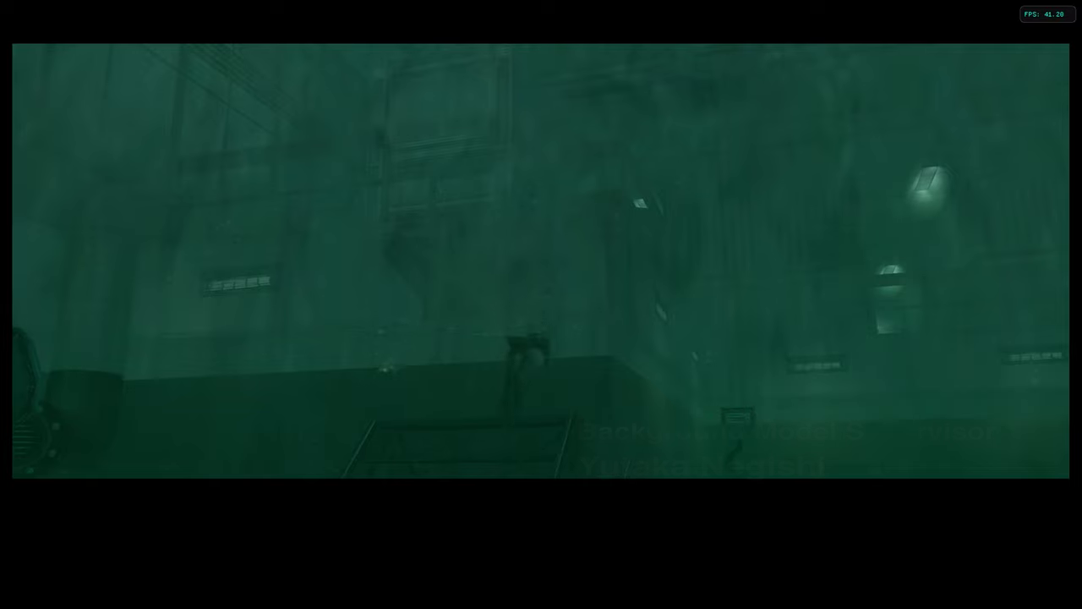
key("Up")
key("Up")
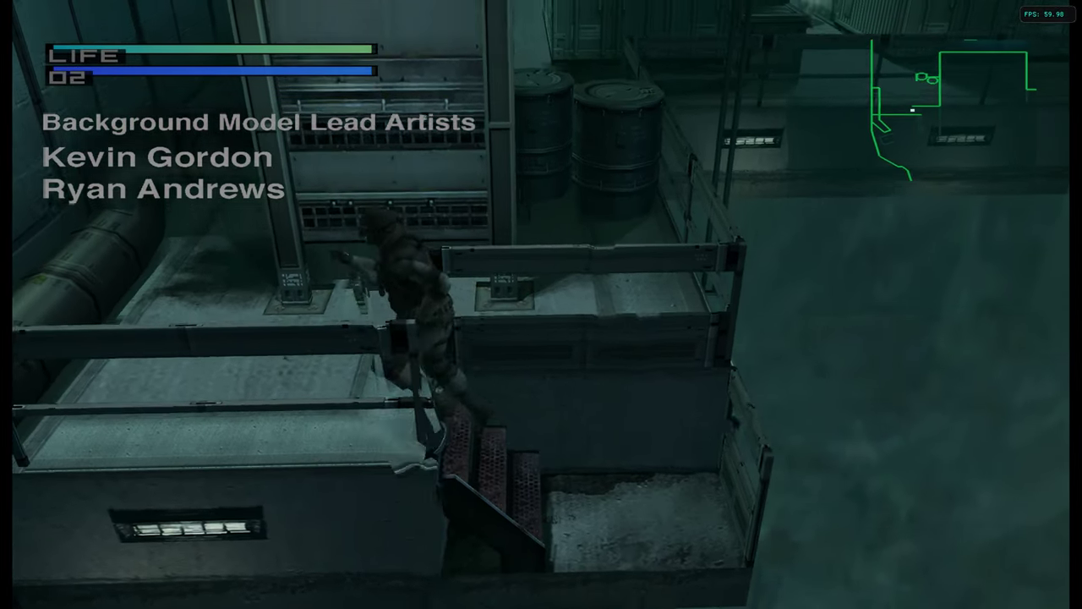
key("Down")
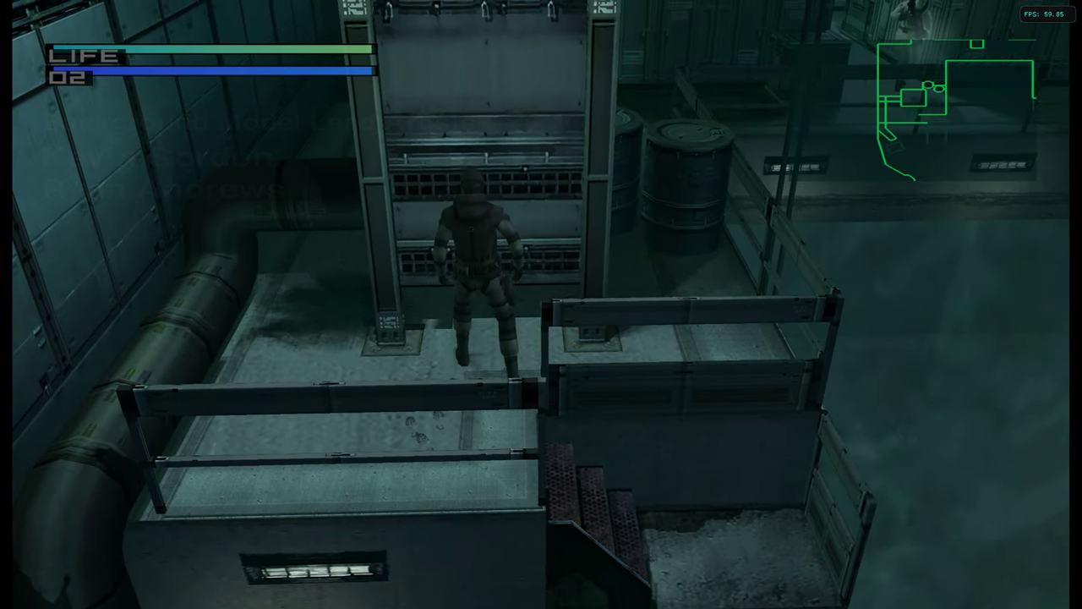
key("Down")
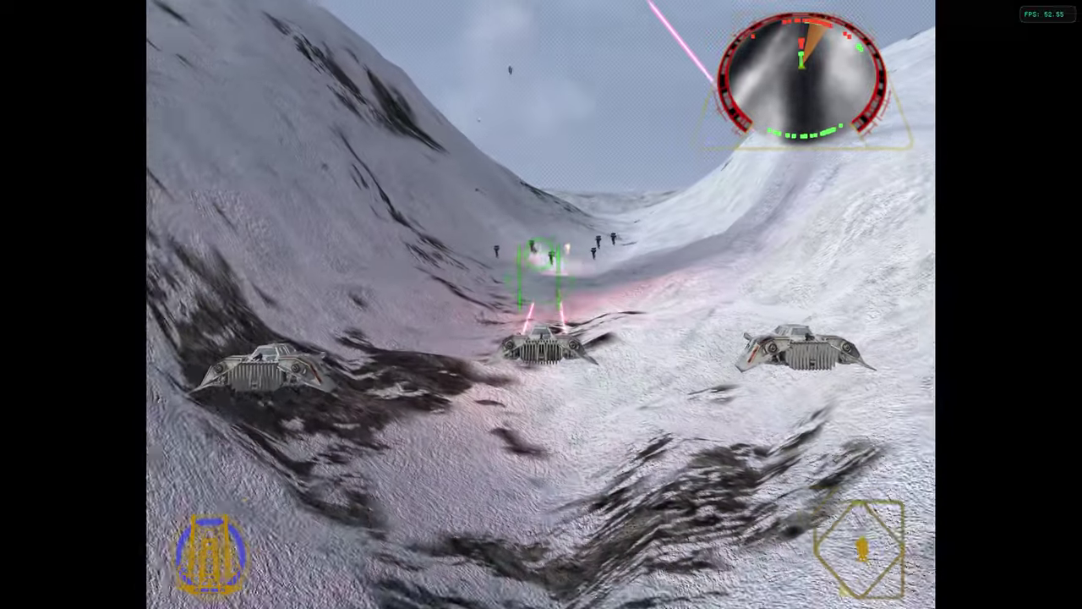
key("Up")
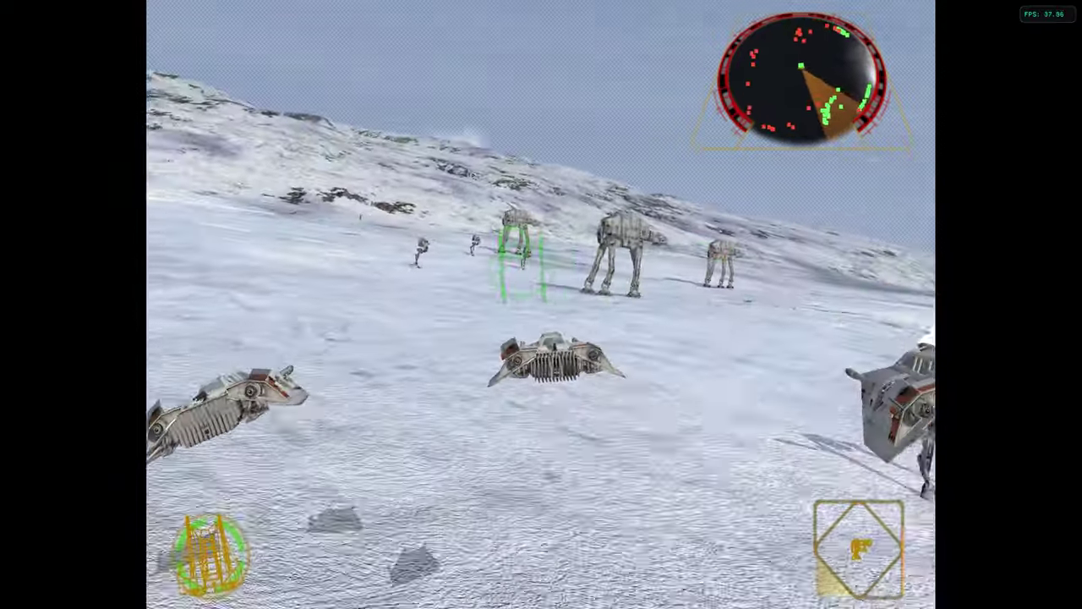
key("Return")
key("Down")
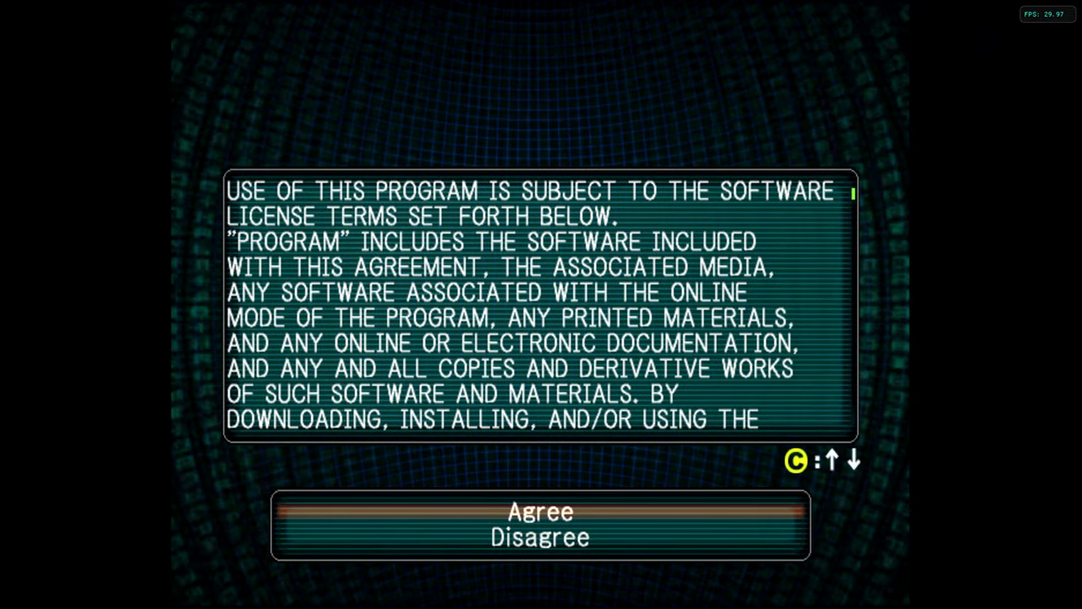
Agree to the Phantasy Star Online license terms, answer NO to returning to the Calendar Screen, and enter Online Game.
key("Return")
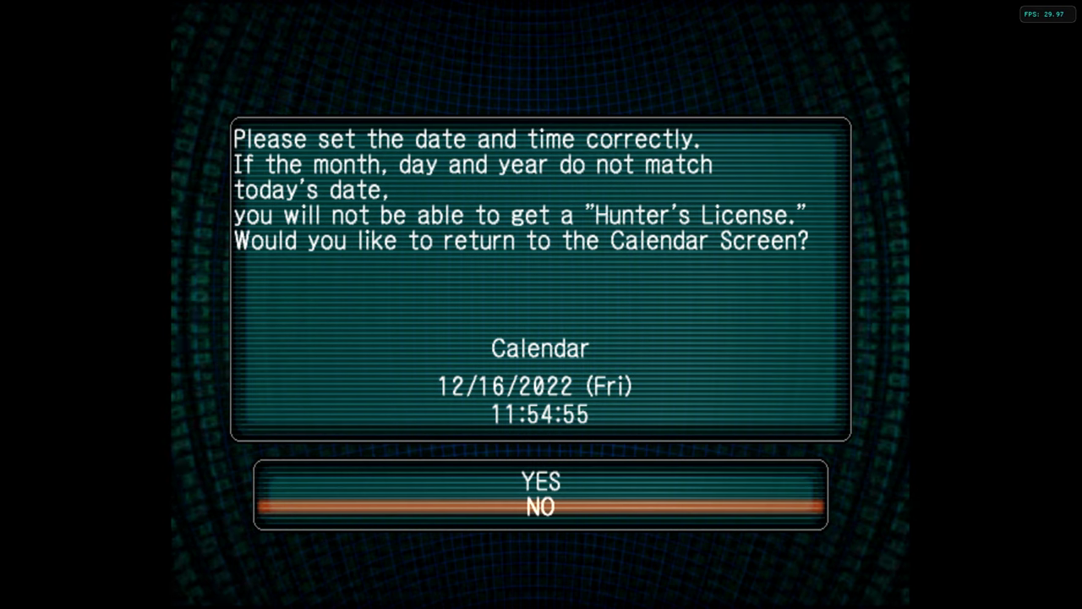
key("Return")
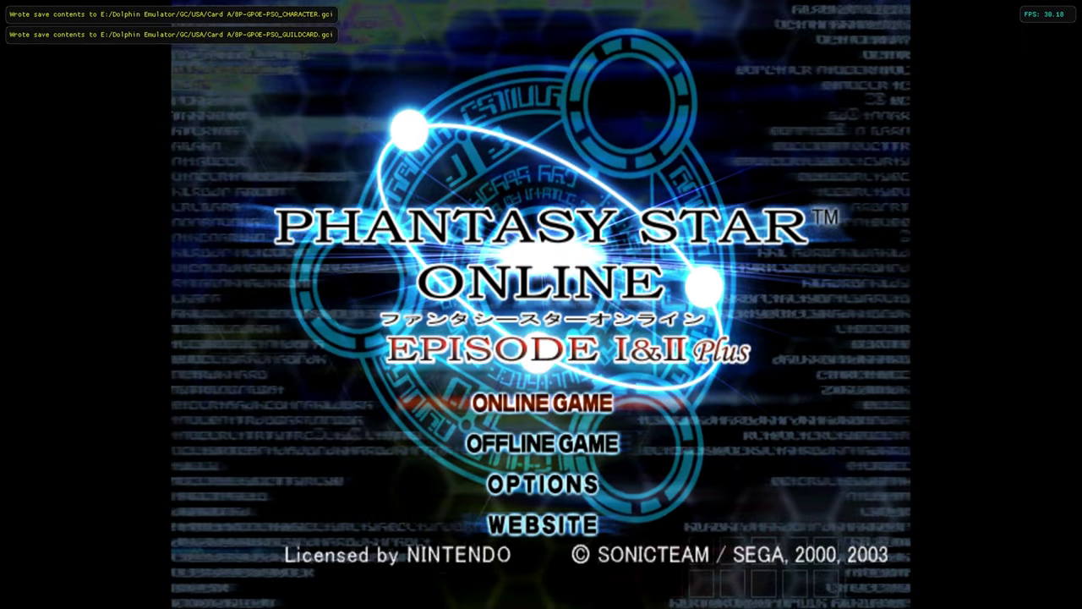
key("Return")
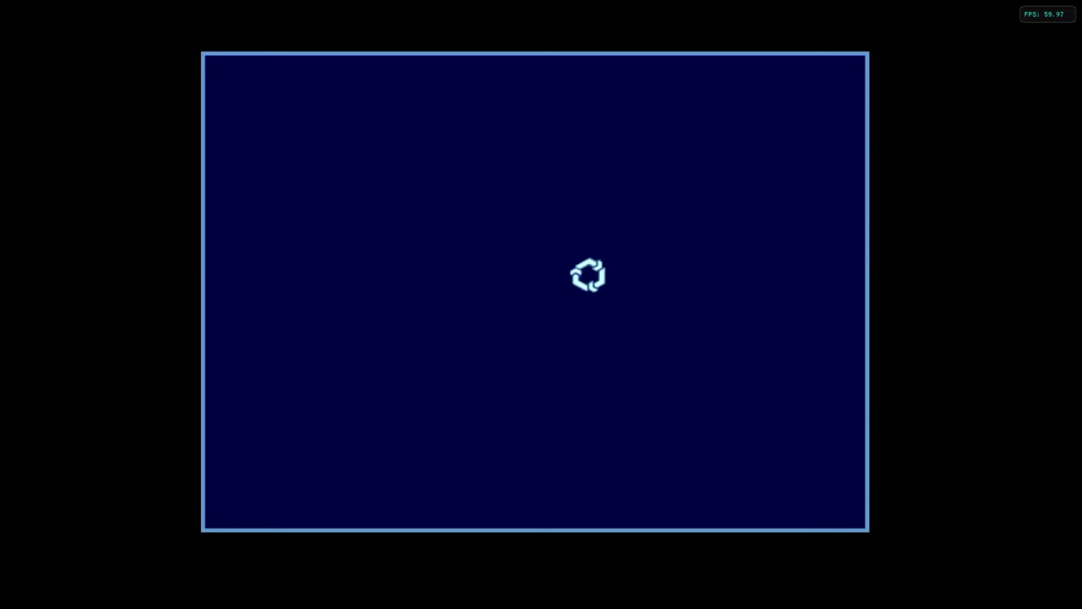
Create a new network information file on the Slot B memory card and confirm its use.
left_click(604, 315)
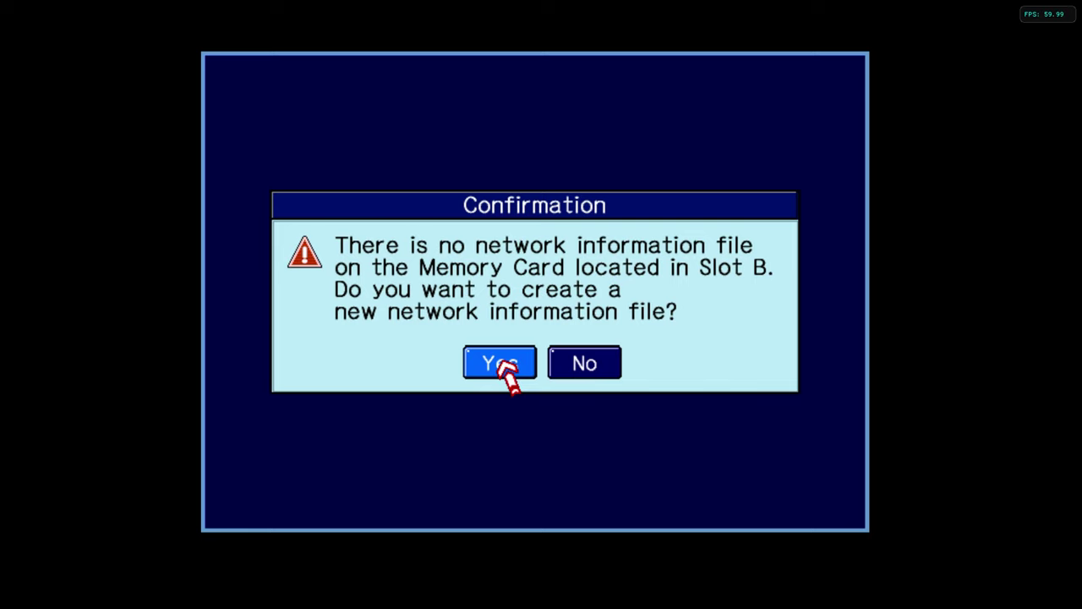
left_click(501, 366)
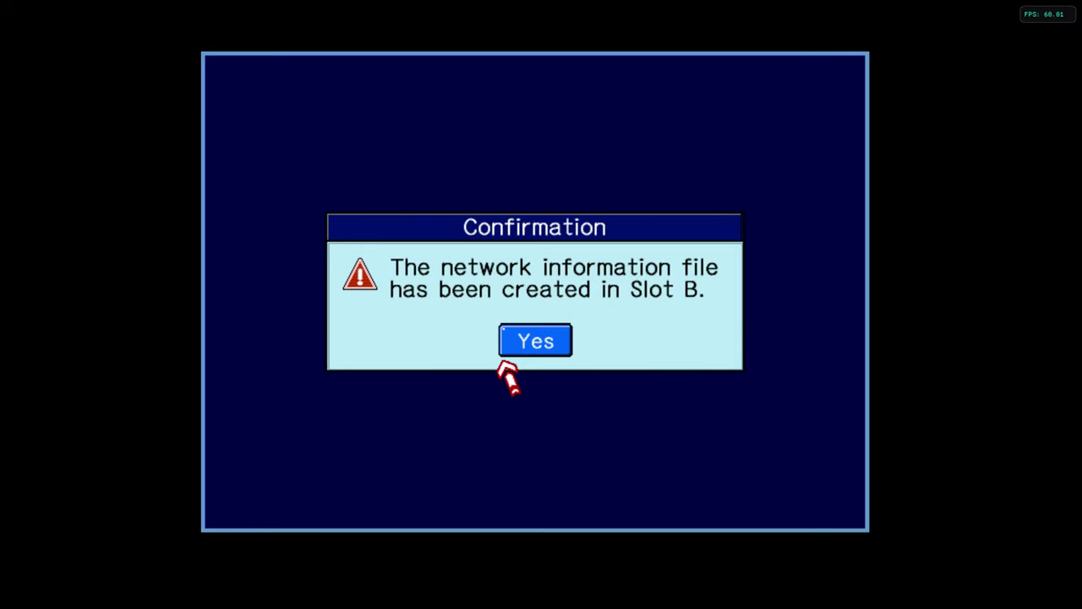
left_click(555, 345)
left_click(475, 347)
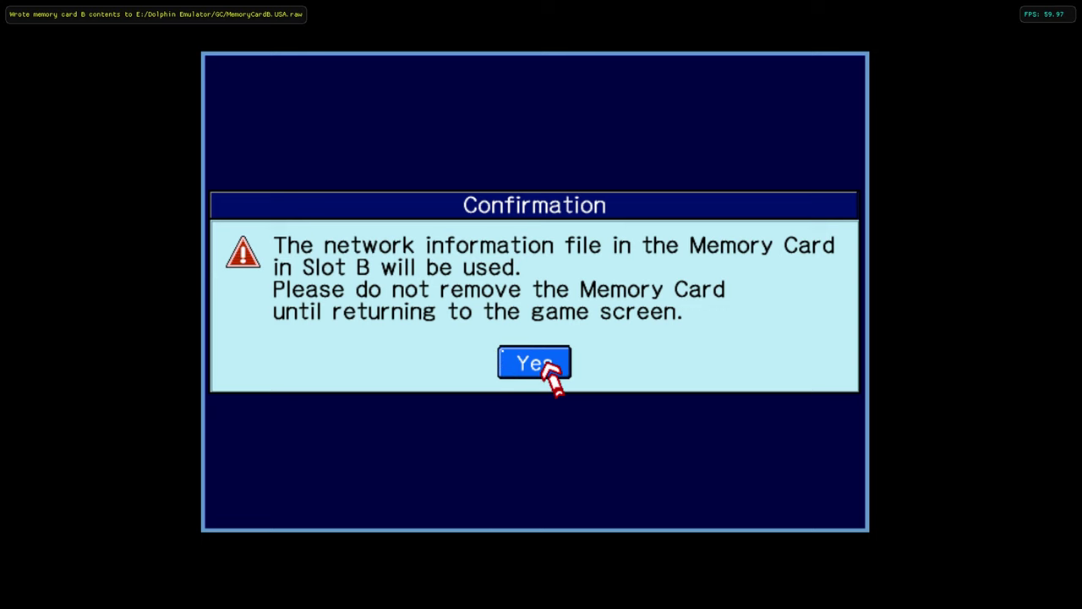
left_click(545, 362)
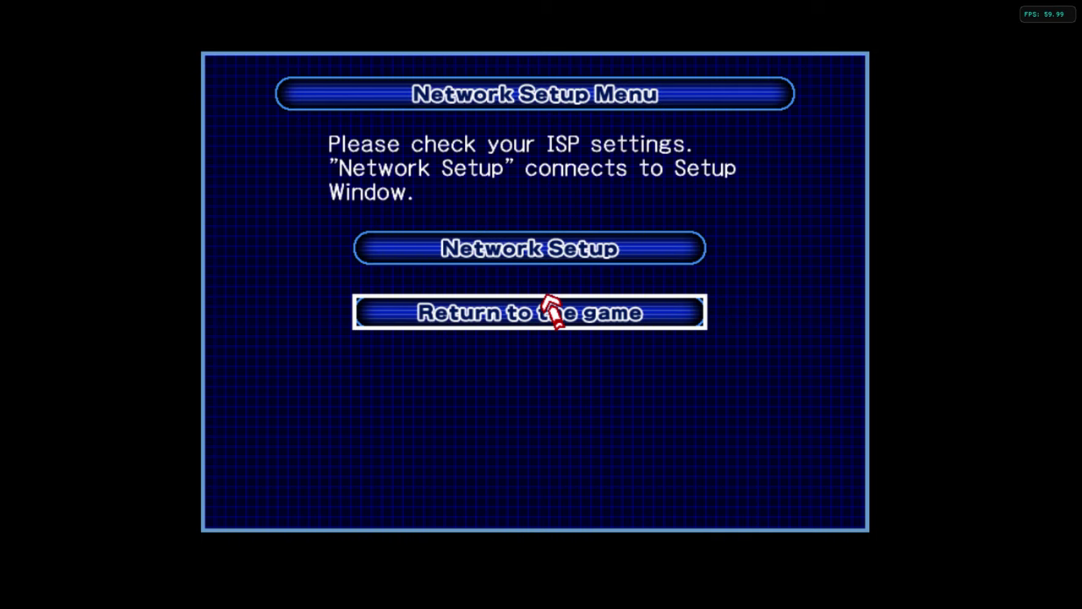
Leave the Network Setup Menu for the game, confirming the return, and create a character named TEST.
left_click(546, 305)
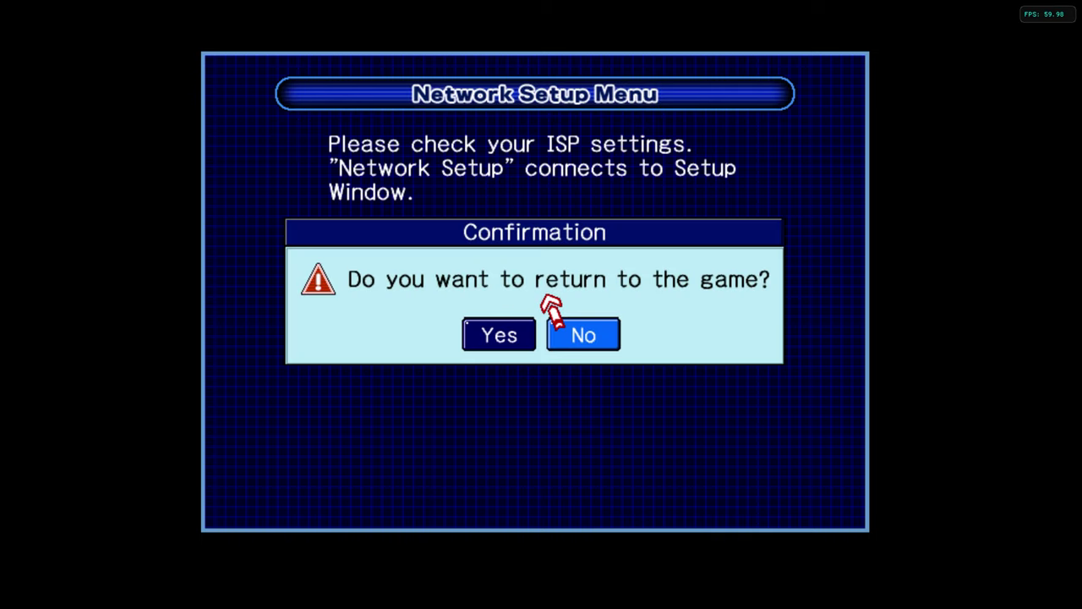
left_click(500, 335)
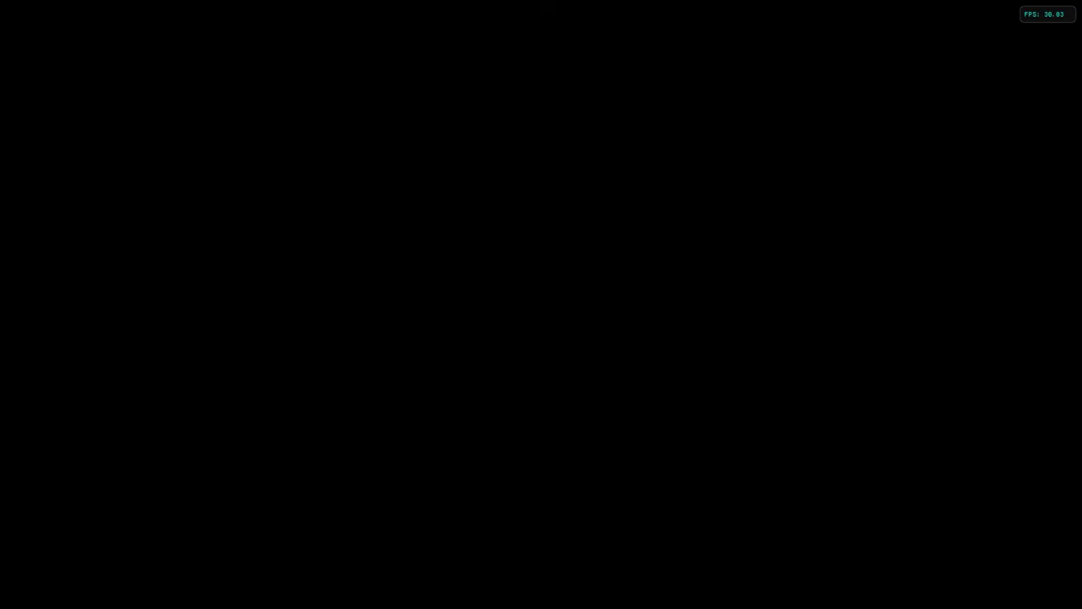
key("Return")
key("Up")
key("Return")
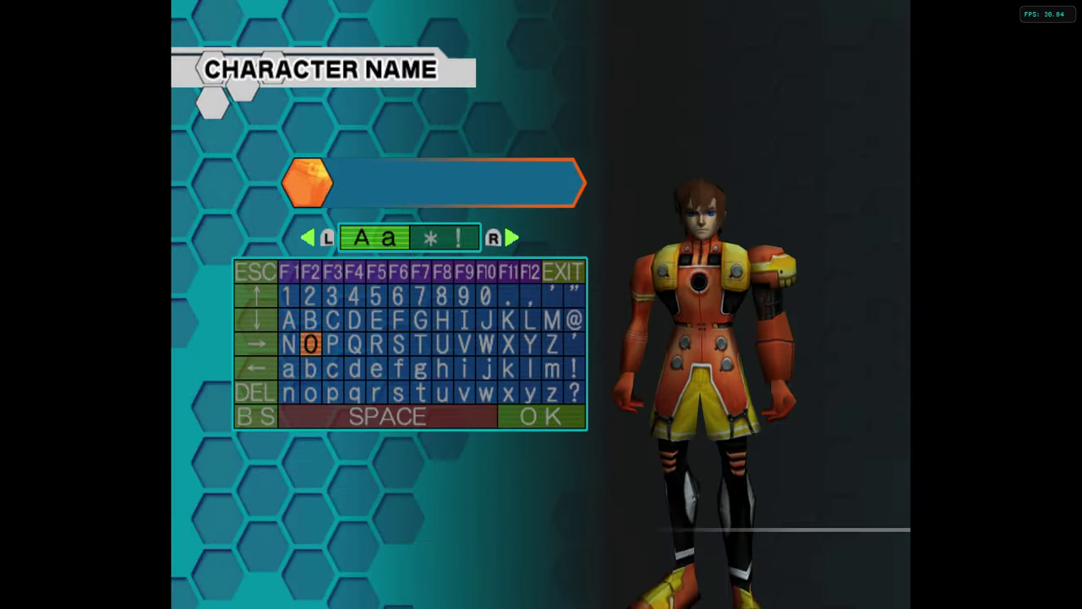
type("TEST")
key("Return")
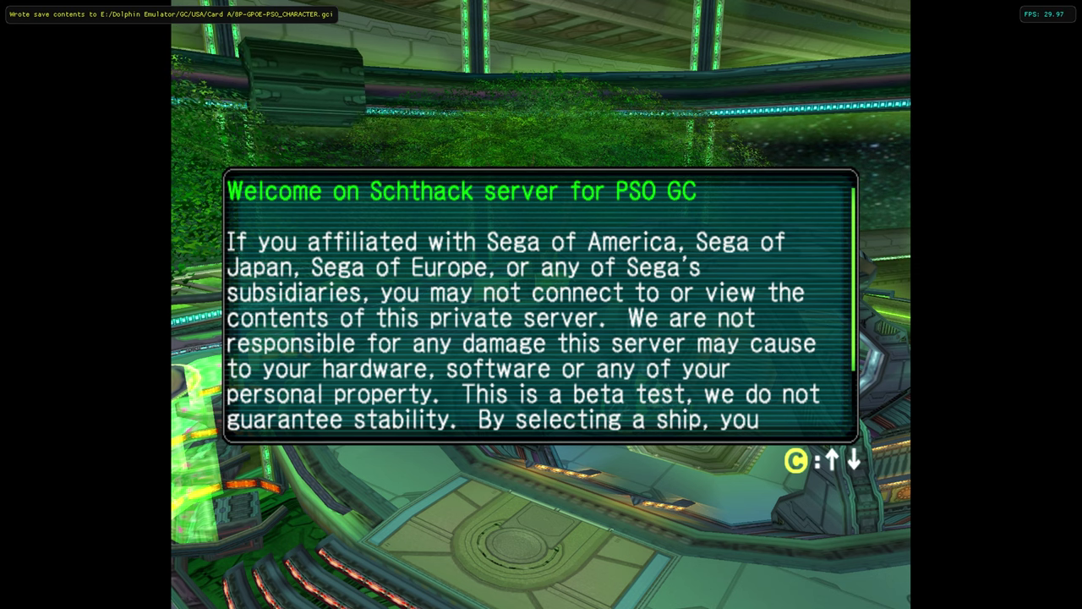
Dismiss the Schthack server welcome message and join the TL/GC|XBOX ship.
key("Return")
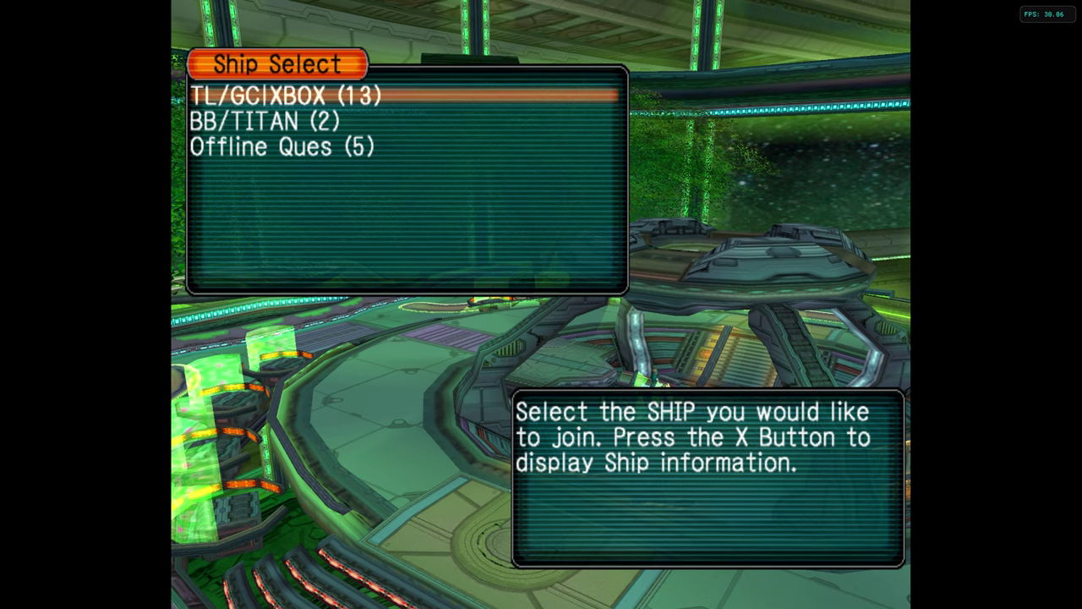
key("Return")
key("Return")
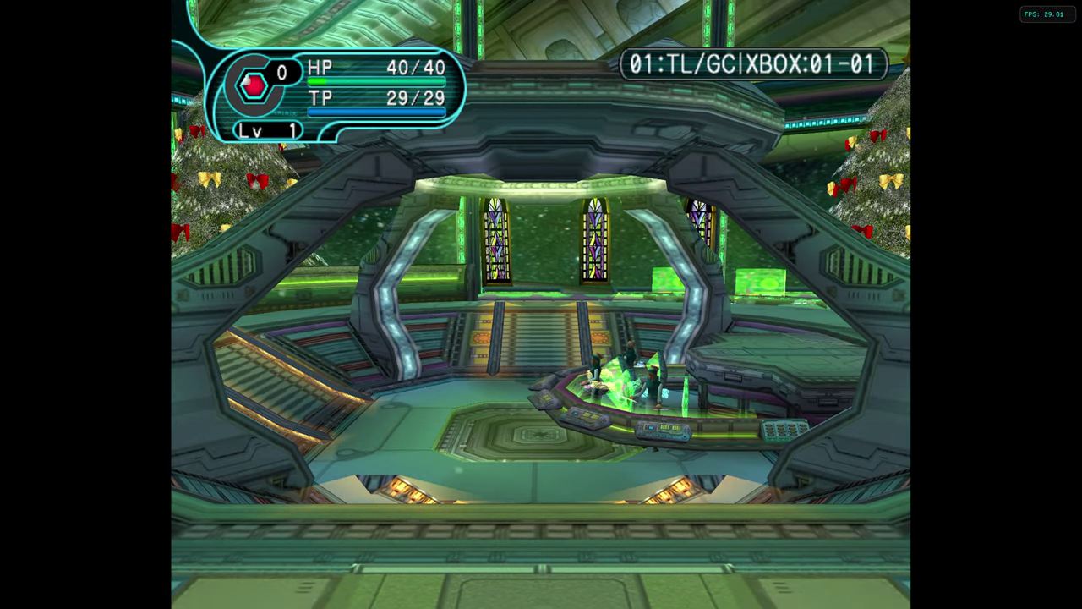
Run the TEST character around the TL/GC|XBOX:01-01 lobby, turning the view toward the ramps.
key("Up")
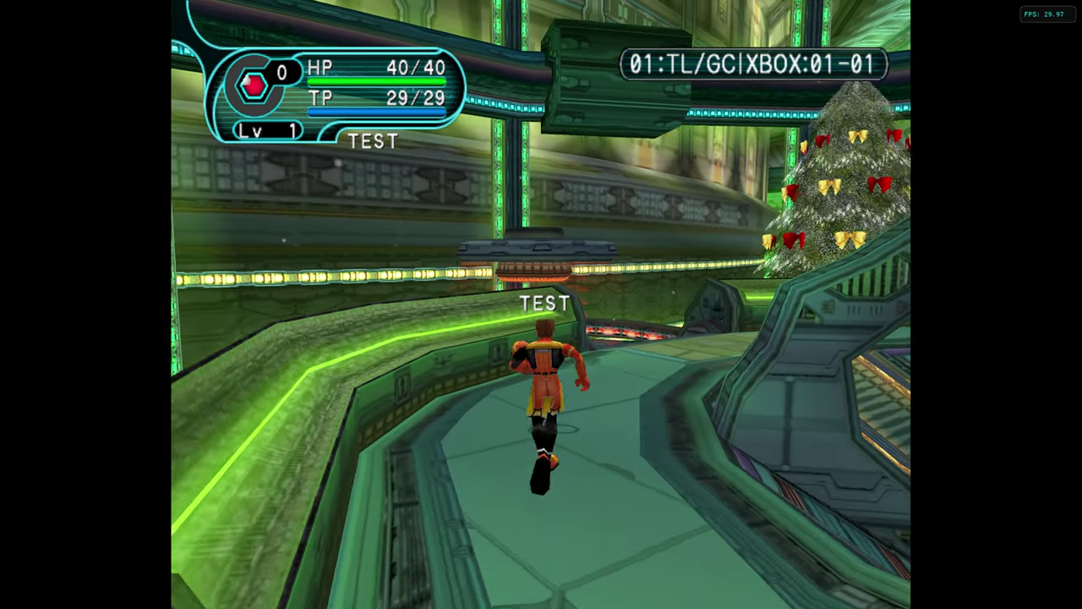
key("Right")
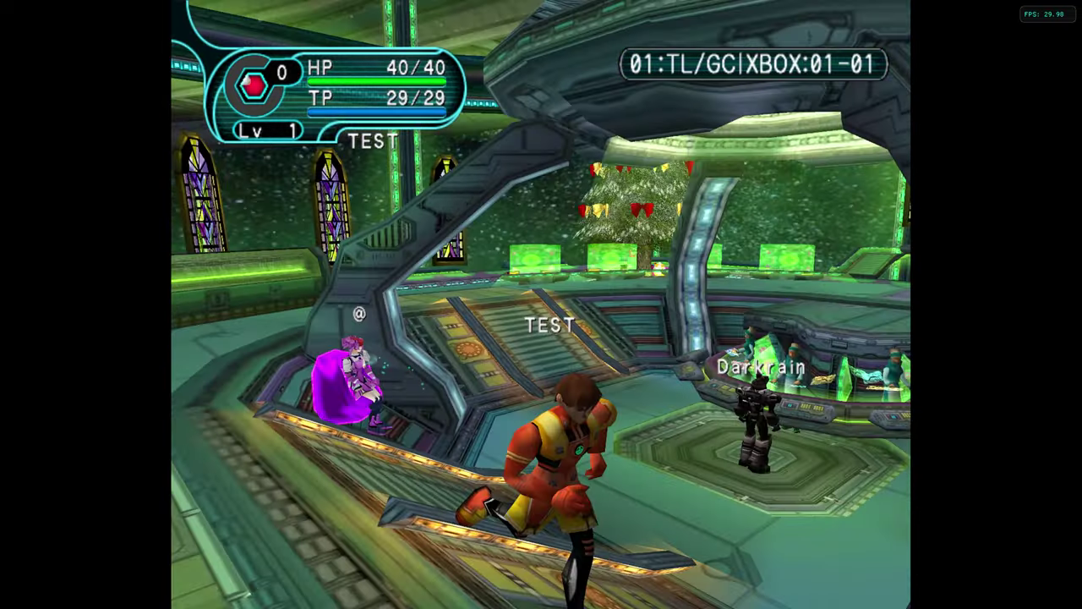
key("q")
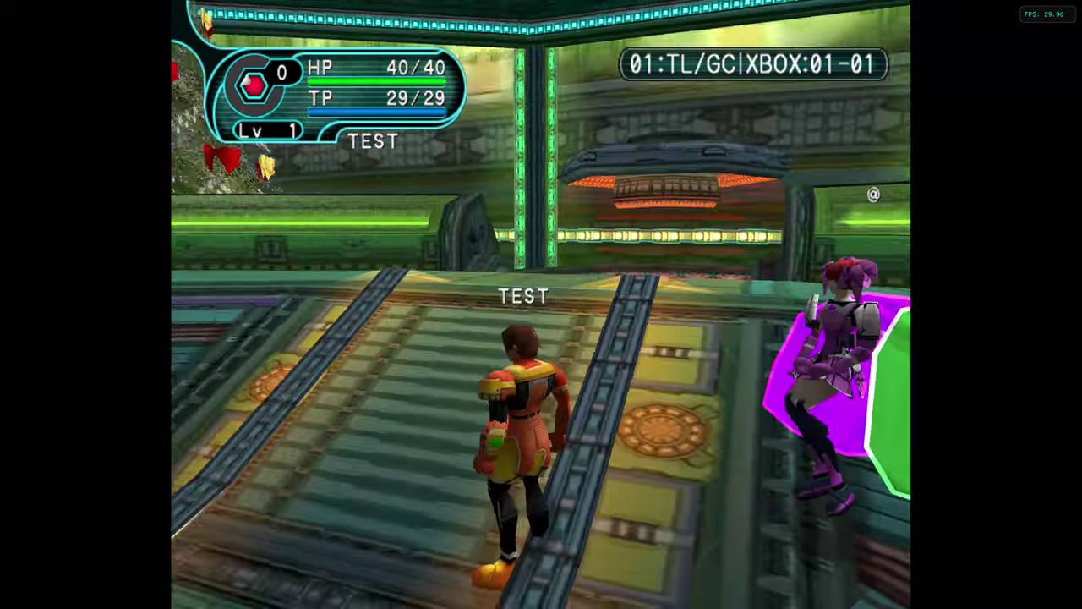
key("Up")
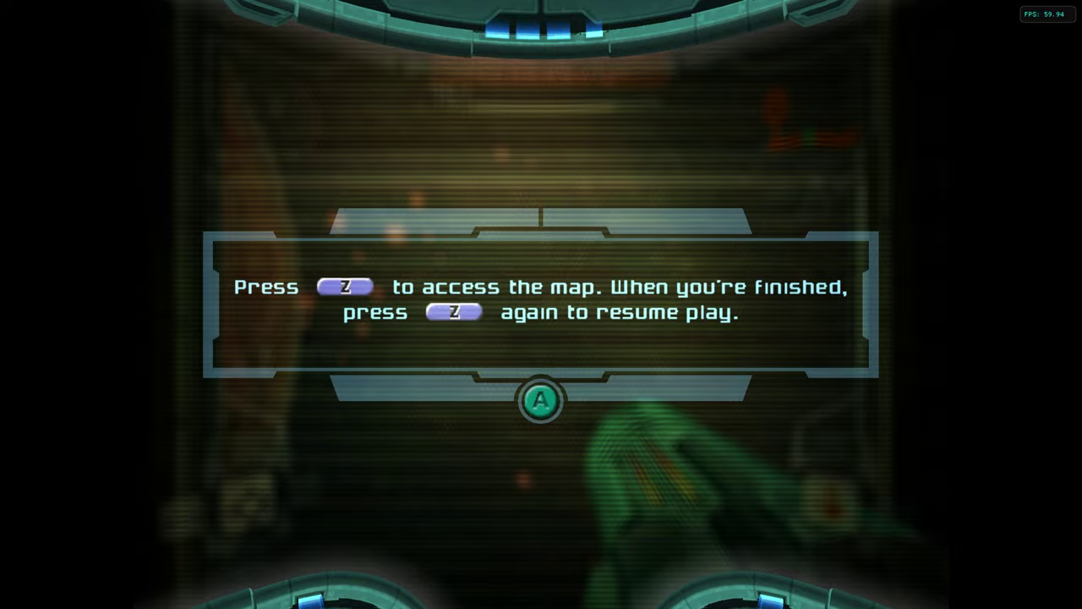
Dismiss the map hint, view the Map Facility screen with its legend, and exit back to play.
key("x")
key("d")
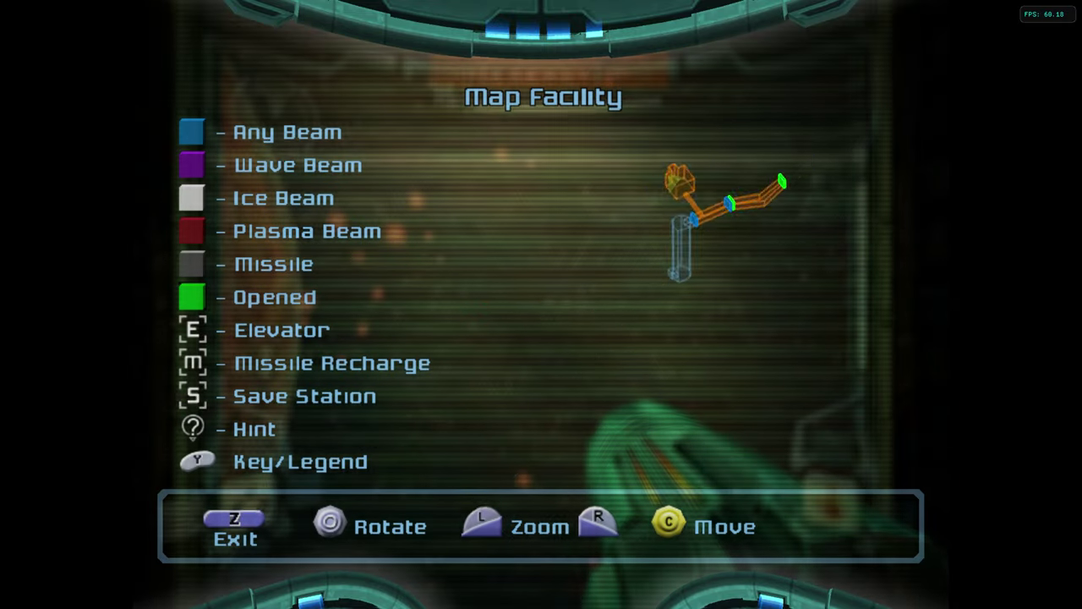
key("d")
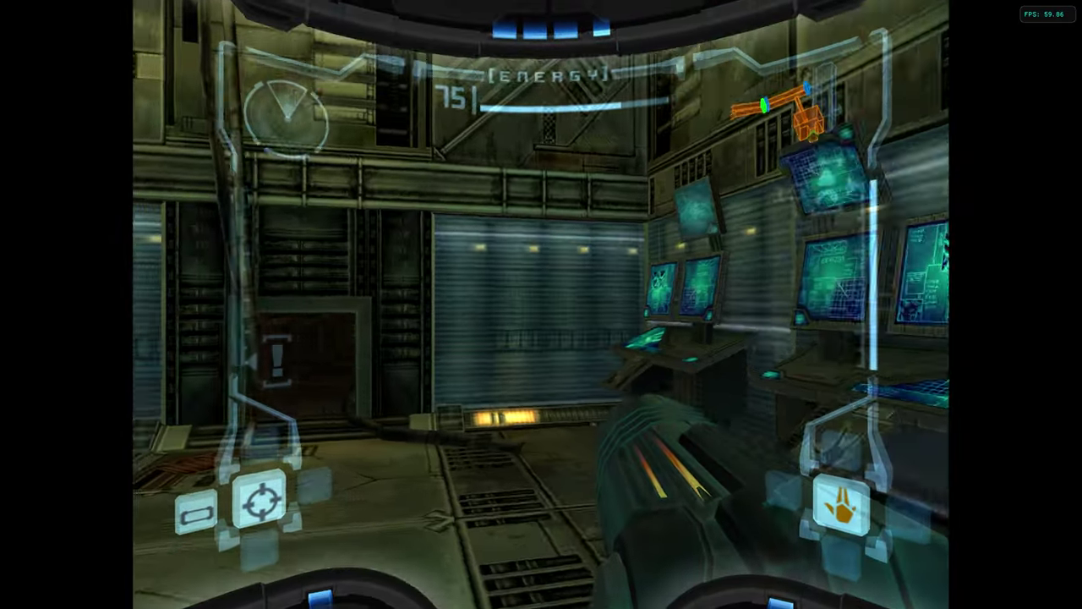
Roll through the narrow tunnel in ball form, return to first-person view and fire at the hexagonal structure.
key("Left")
key("x")
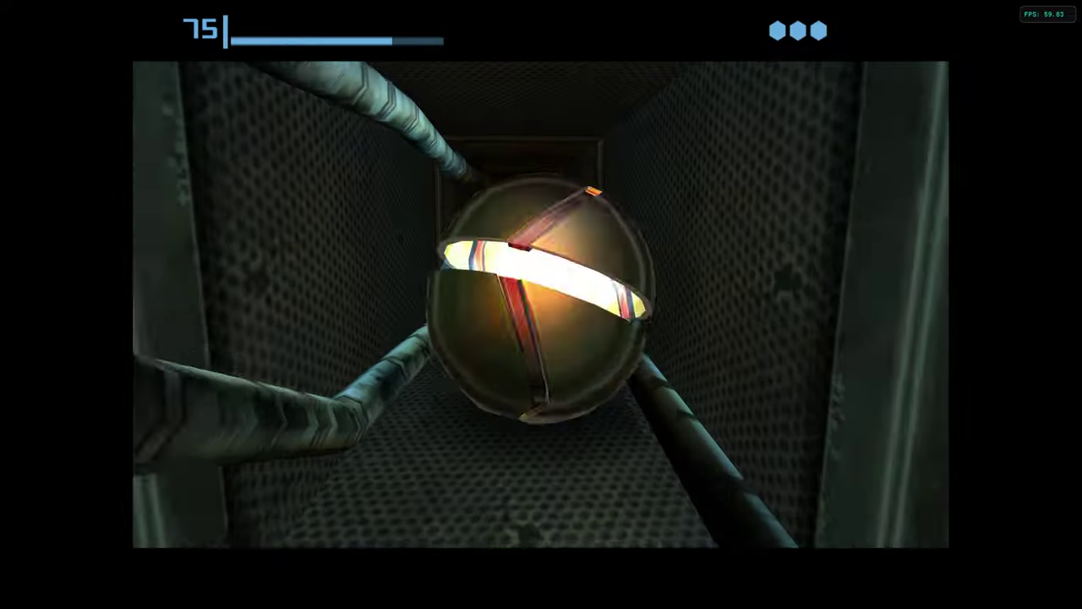
key("c")
key("x")
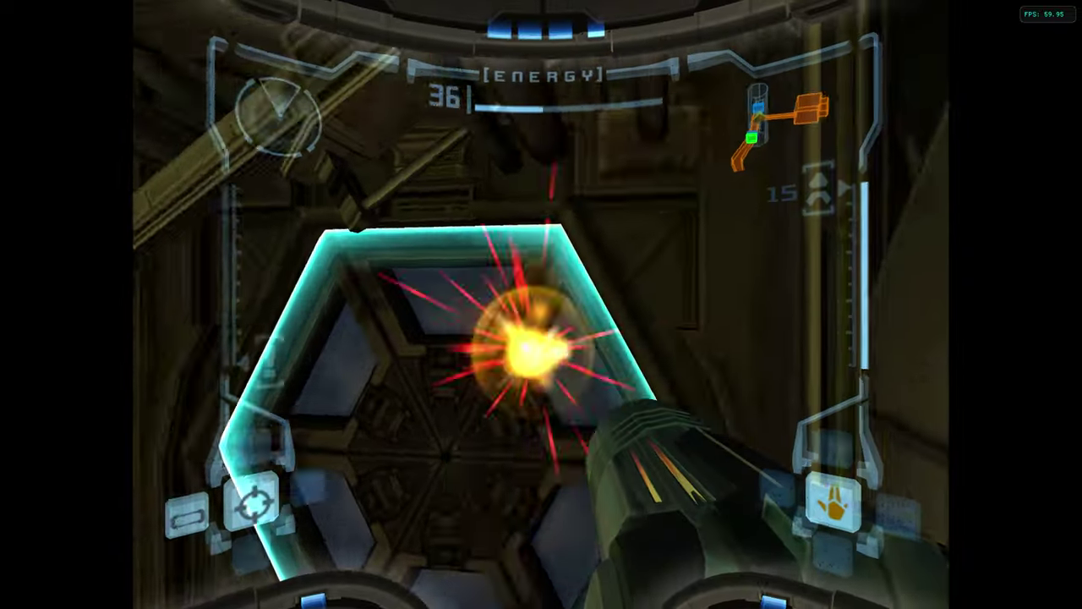